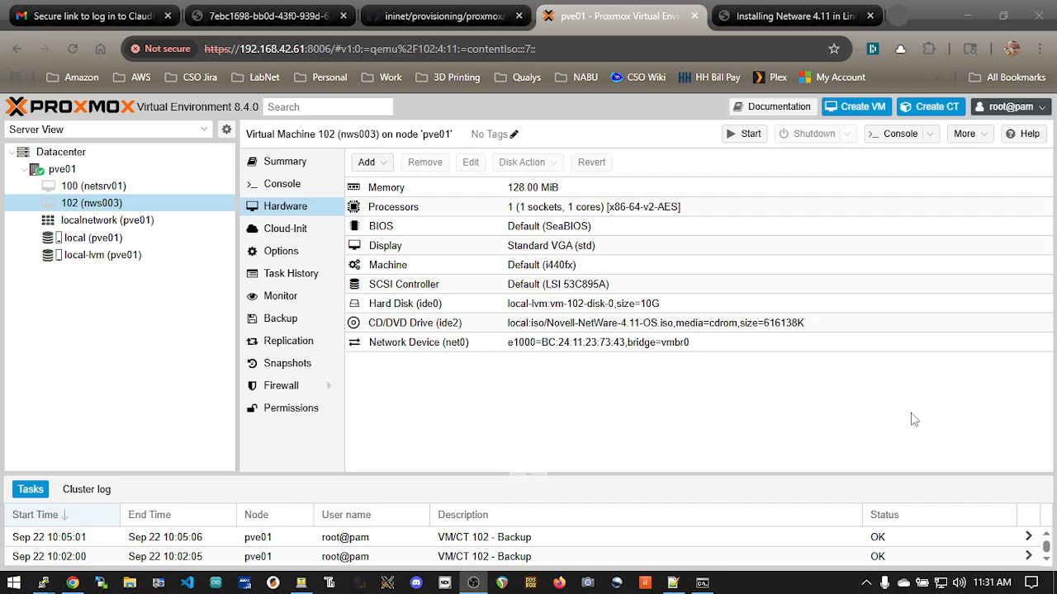
Switch to the PuTTY session on pve01 and open 102.conf in vi
key(alt+Tab)
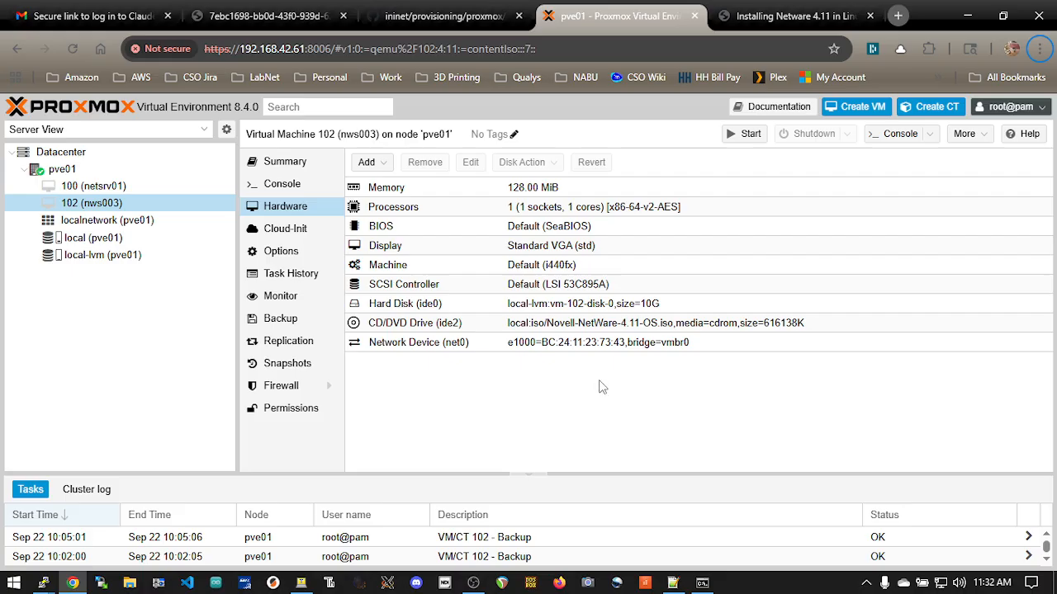
key(alt+Tab)
key(alt+Tab)
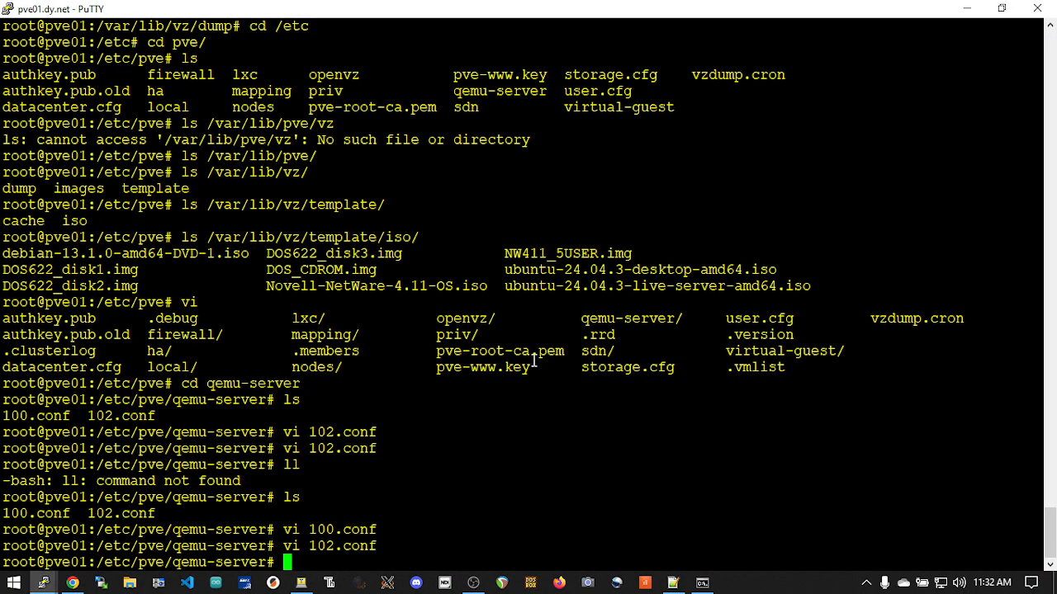
text(vi 102)
key(Tab)
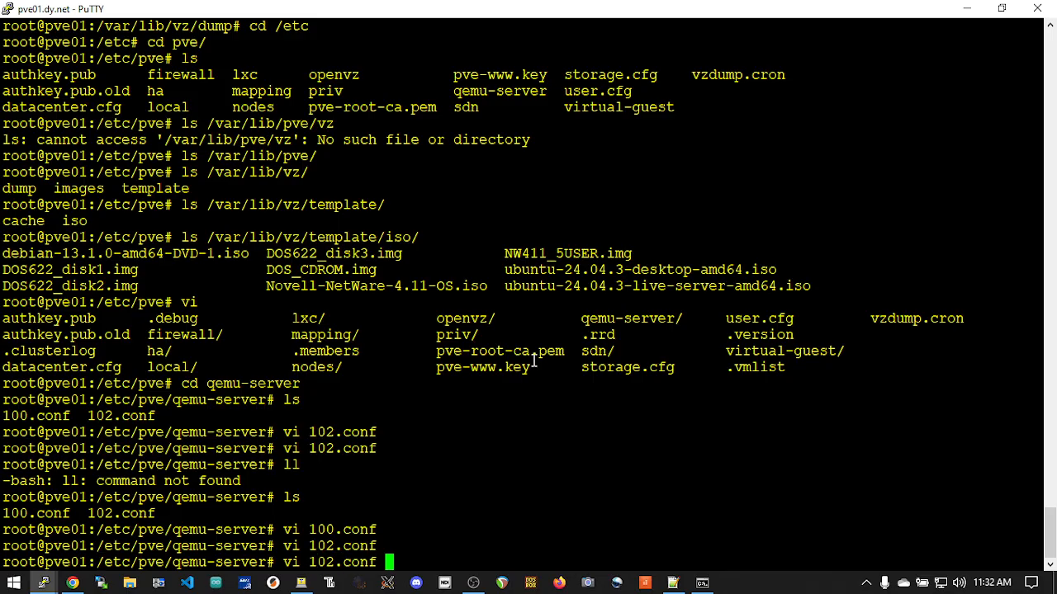
key(Return)
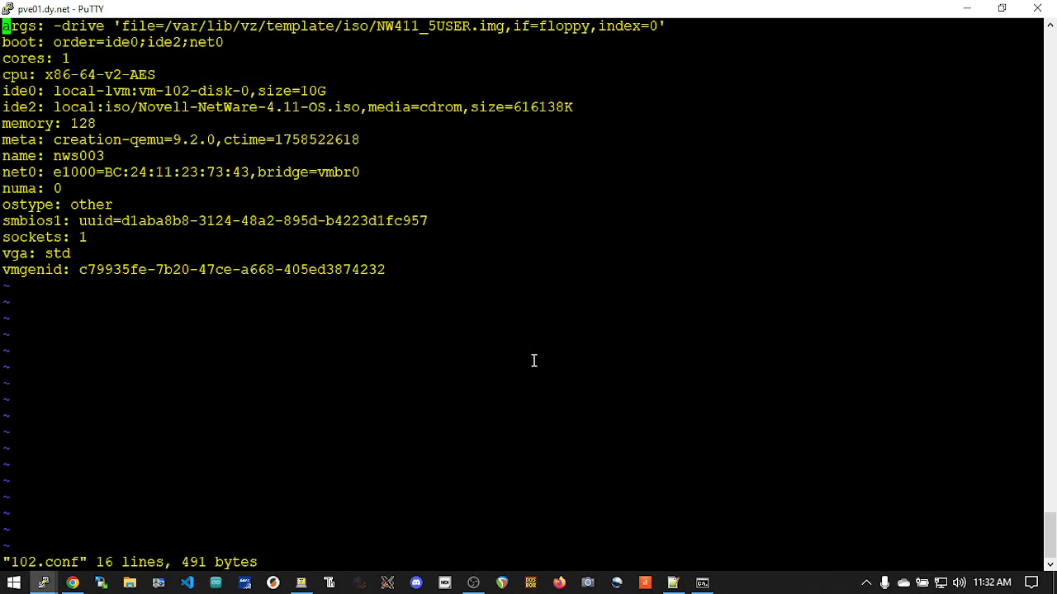
Switch to Proxmox and examine Novell-NetWare-4.11-OS.iso and NW411_5USER.img among the local storage's ISO images, returning to VM 102
key(alt+Tab)
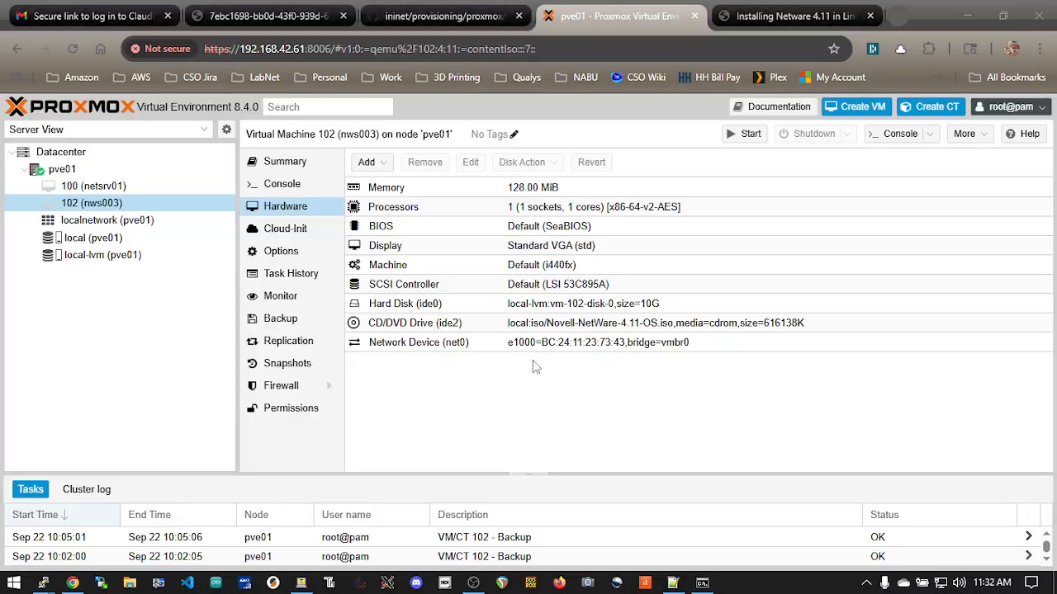
click(90, 239)
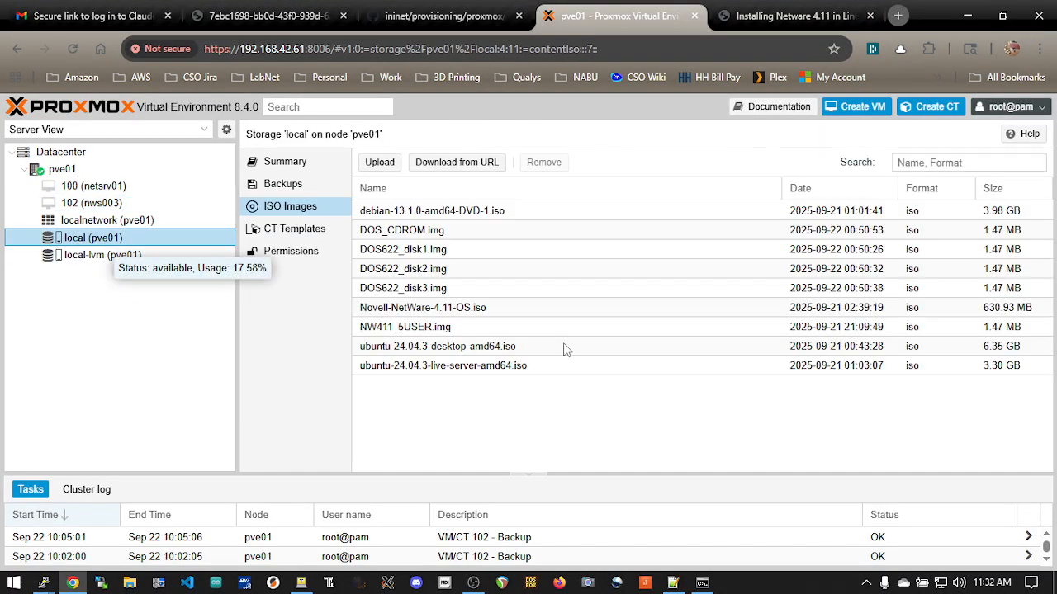
click(508, 422)
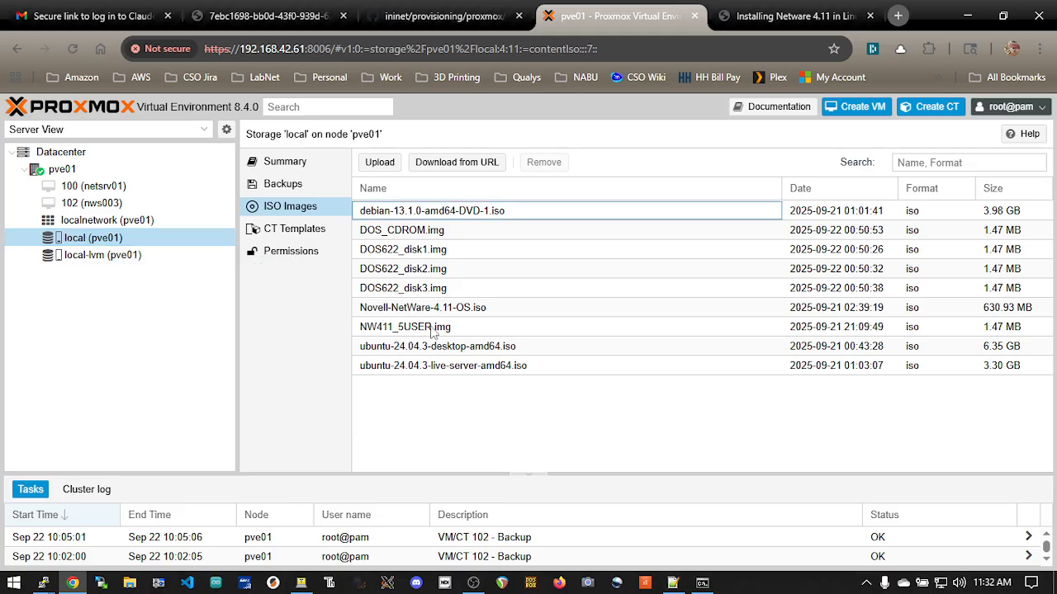
click(471, 310)
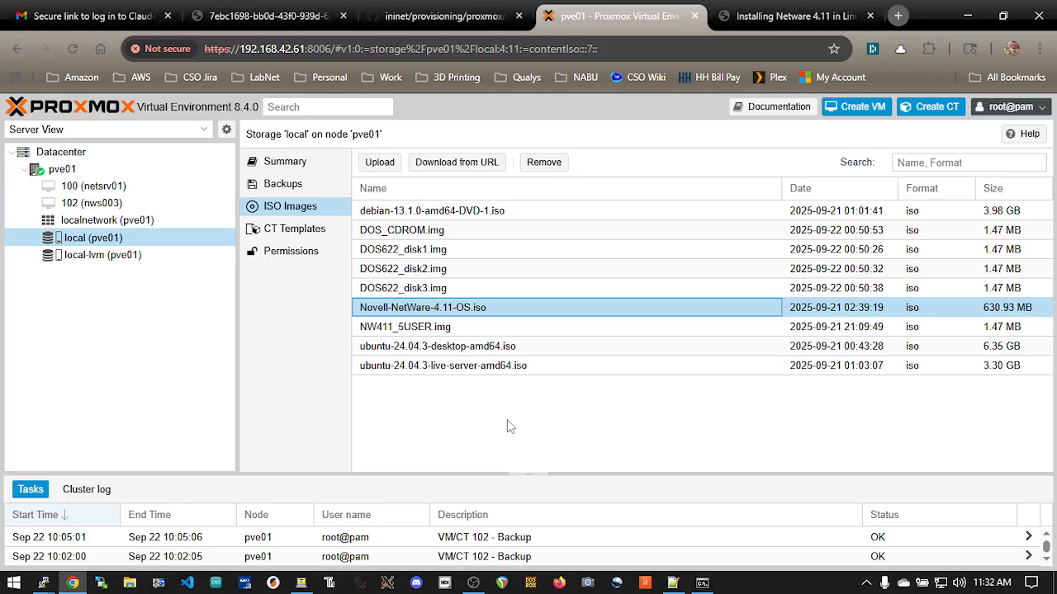
click(477, 328)
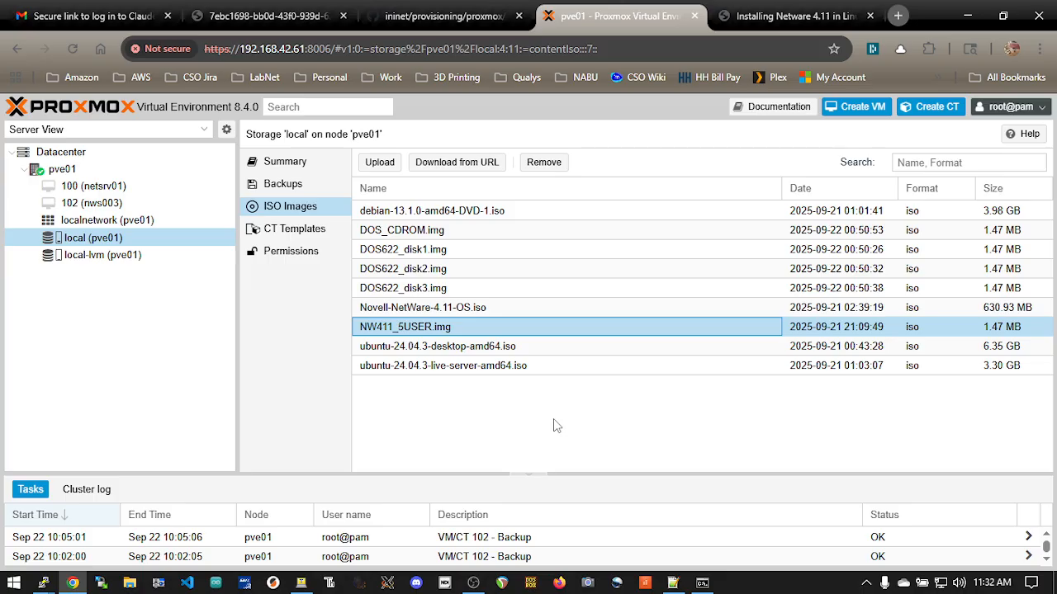
click(477, 307)
click(468, 334)
click(481, 309)
click(475, 334)
click(90, 203)
Switch back to PuTTY and examine the floppy drive arguments on the args line of 102.conf
key(alt+Tab)
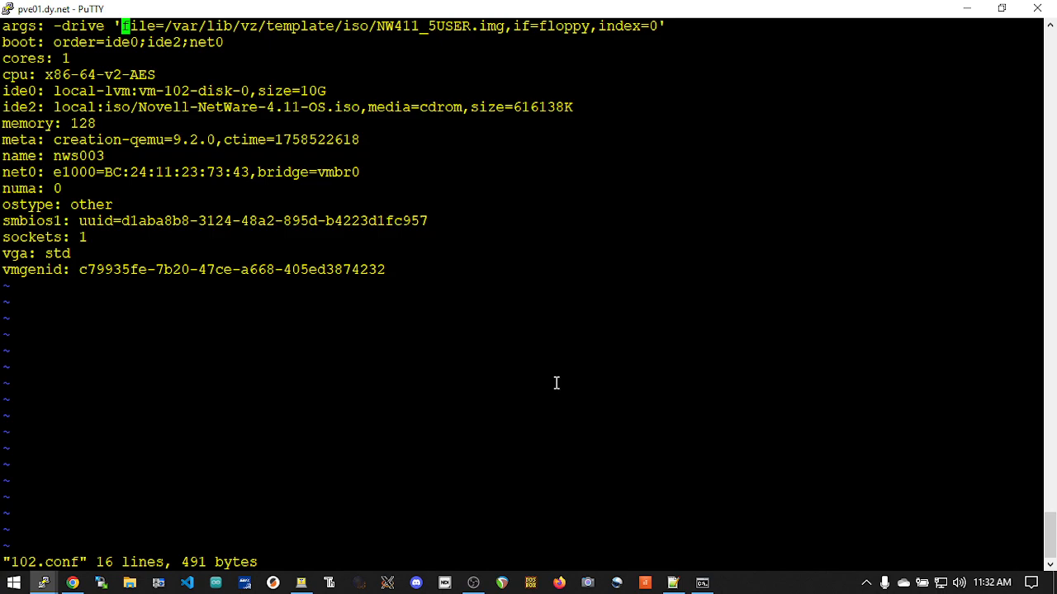
key(Left)
key(Left)
key(Left)
key(Left)
key(Left)
key(Left)
key(Left)
key(Left)
key(Left)
key(Left)
key(Left)
key(Left)
key(Left)
key(Left)
key(Right)
key(Right)
key(Right)
key(Right)
key(Left)
key(Left)
key(Left)
key(Left)
key(Right)
key(Right)
key(Right)
key(Right)
key(Right)
key(Right)
key(Right)
key(Right)
key(Right)
key(Right)
key(Right)
key(Right)
key(Right)
key(Right)
key(Right)
key(Right)
key(Right)
key(Right)
key(Right)
key(Right)
Change the network card model on the net0 line of 102.conf to pcnet
key(Right)
key(Right)
key(Right)
key(Right)
key(Right)
key(Right)
key(Right)
key(Right)
key(Right)
key(Right)
key(Right)
key(Right)
key(Right)
key(Right)
key(Right)
key(Right)
key(Right)
key(Right)
key(Right)
key(Right)
key(Down)
key(Down)
key(Down)
key(Down)
key(Down)
key(Down)
key(Down)
key(Down)
key(Down)
key(Home)
key(Right)
key(Right)
key(Right)
key(Right)
key(Right)
key(Right)
key(x)
key(x)
key(x)
key(x)
key(x)
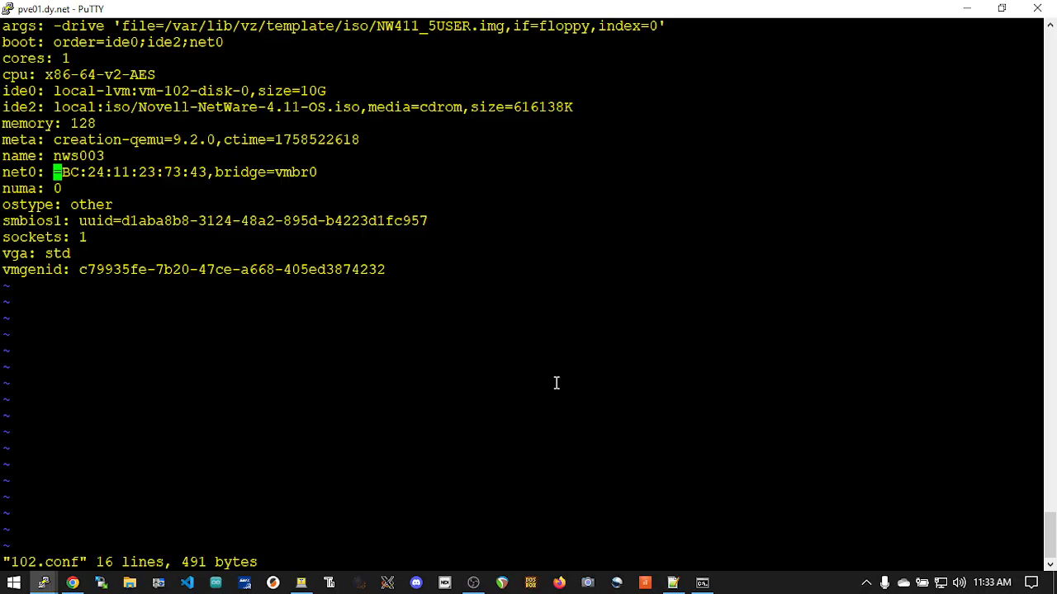
text(ipcnet)
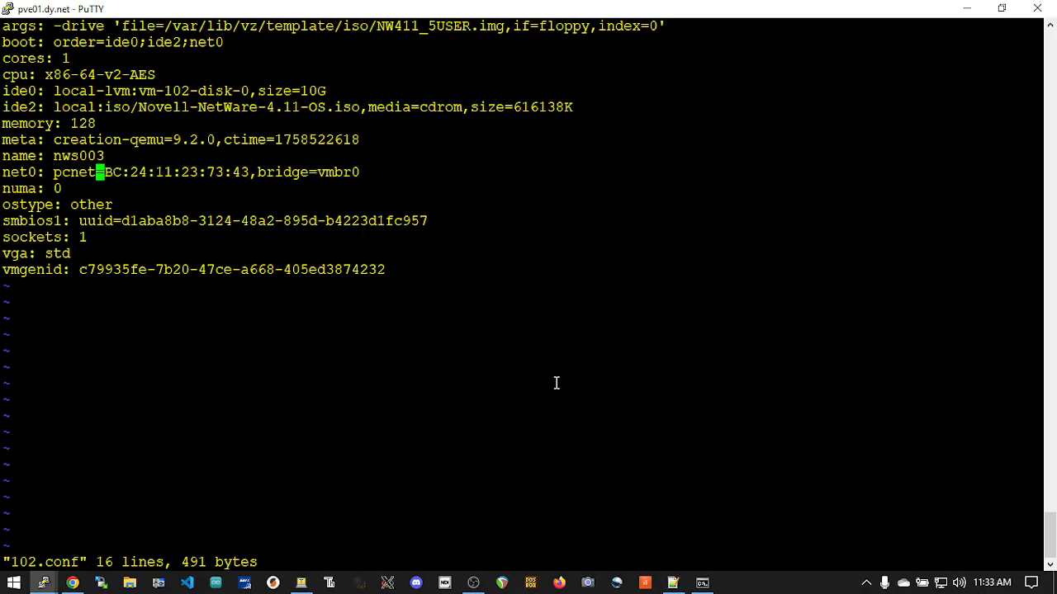
key(Escape)
Switch to Proxmox, inspect the available models for VM 102's network device, and close the settings without changes
key(alt+Tab)
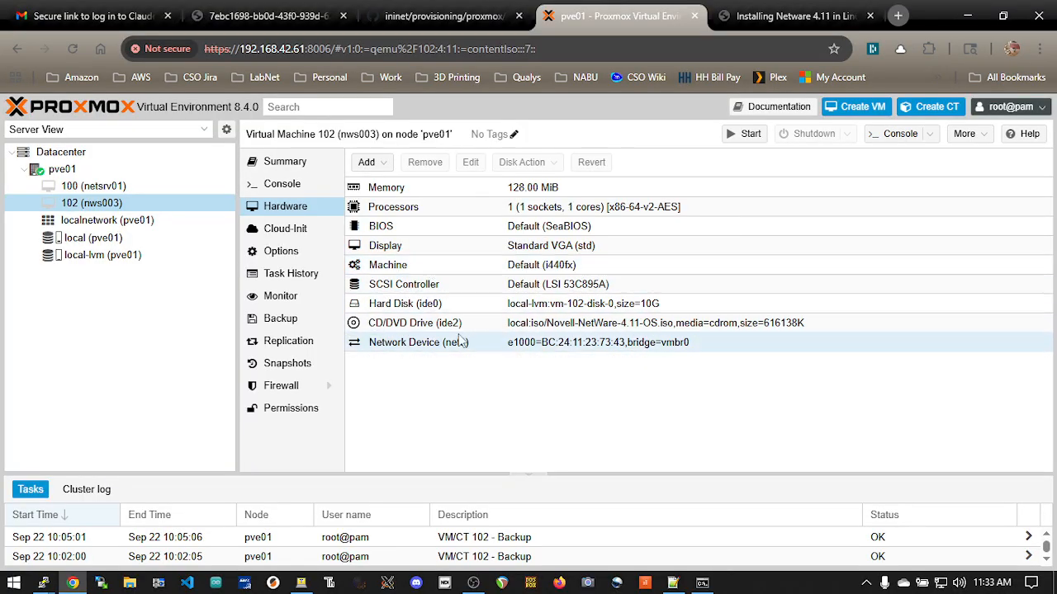
double_click(448, 342)
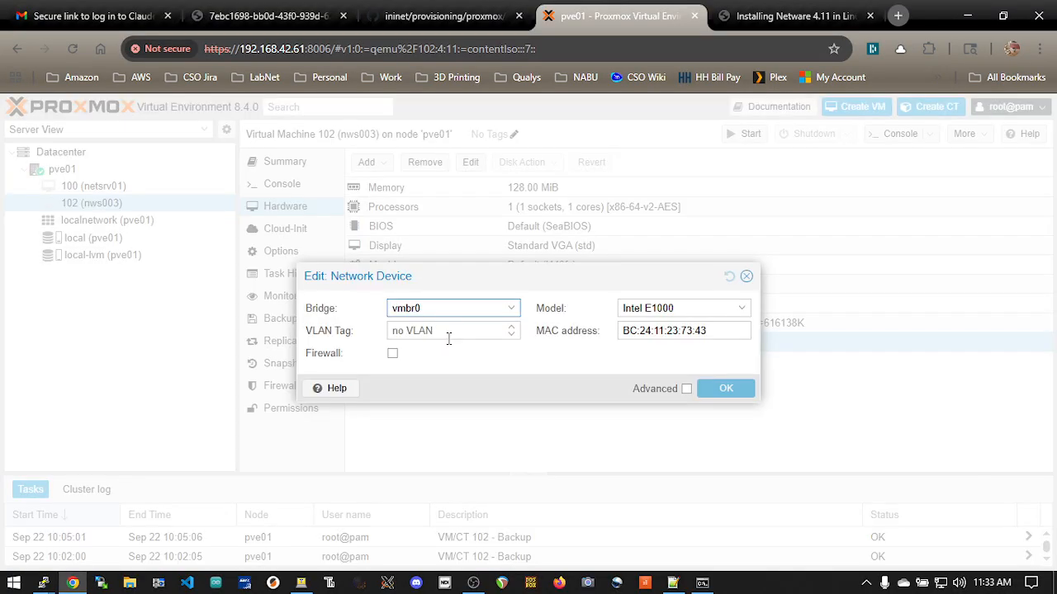
click(742, 308)
key(Escape)
click(746, 276)
Switch back to PuTTY, save 102.conf and quit vi
key(alt+Tab)
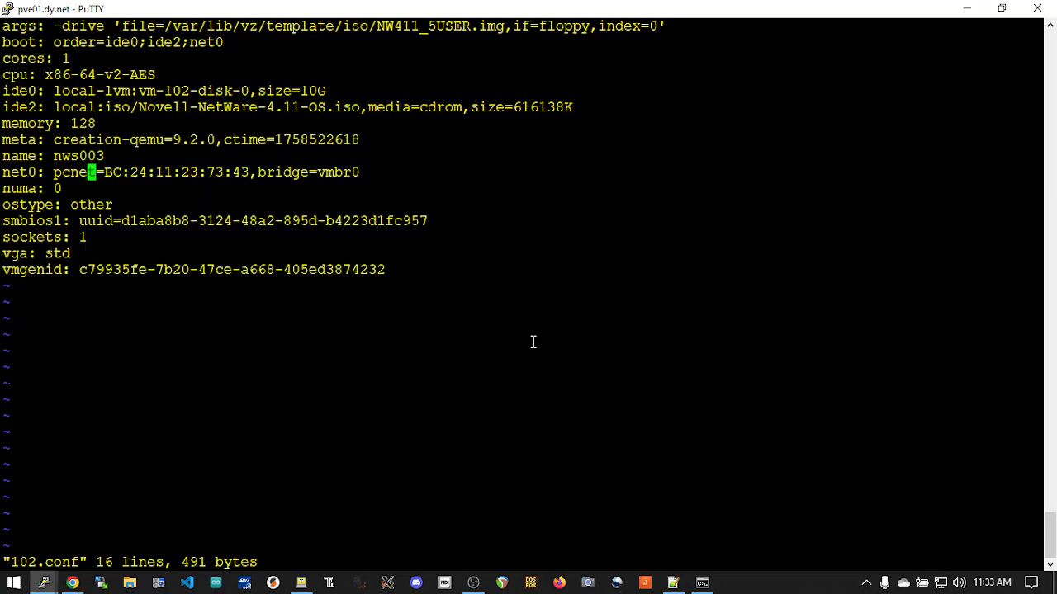
key(Left)
key(Left)
key(Left)
key(Right)
key(Right)
key(Right)
key(Right)
text(:wq)
key(Return)
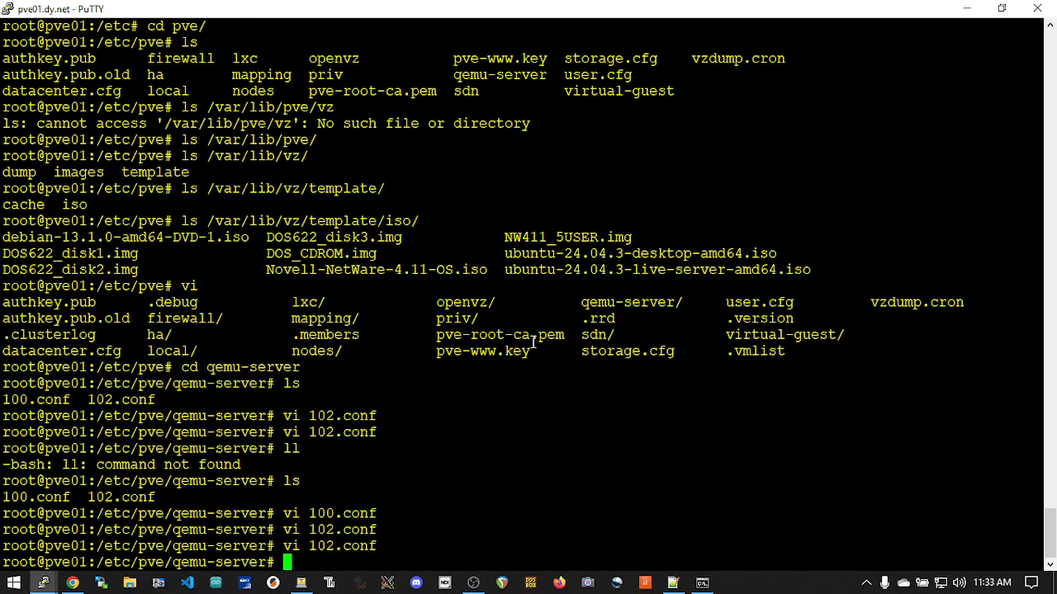
Switch to Proxmox, refresh VM 102's hardware list and inspect the network device's model without changing it
key(alt+Tab)
click(552, 401)
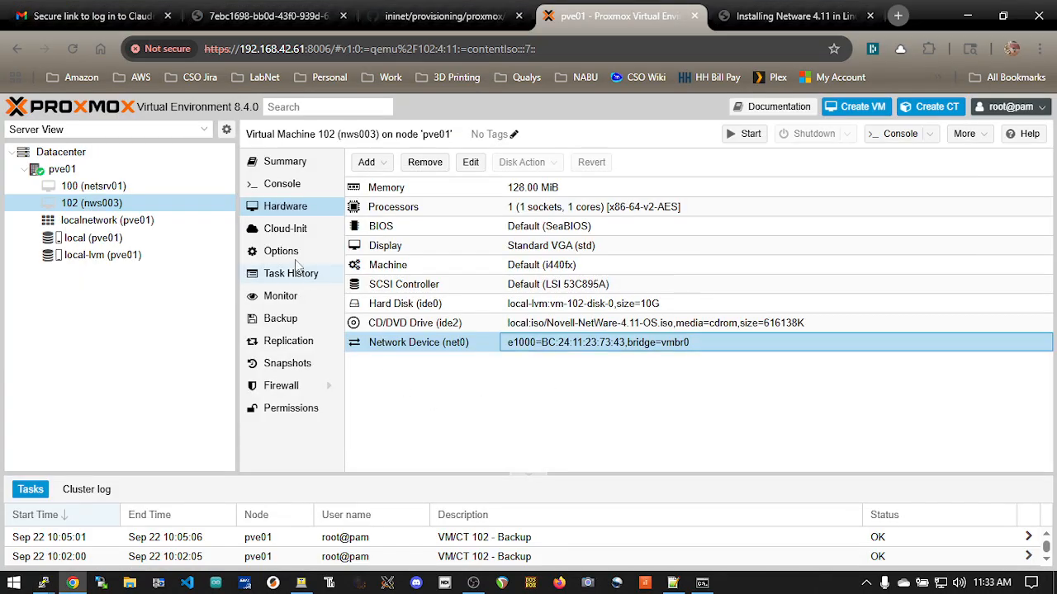
click(304, 233)
click(303, 209)
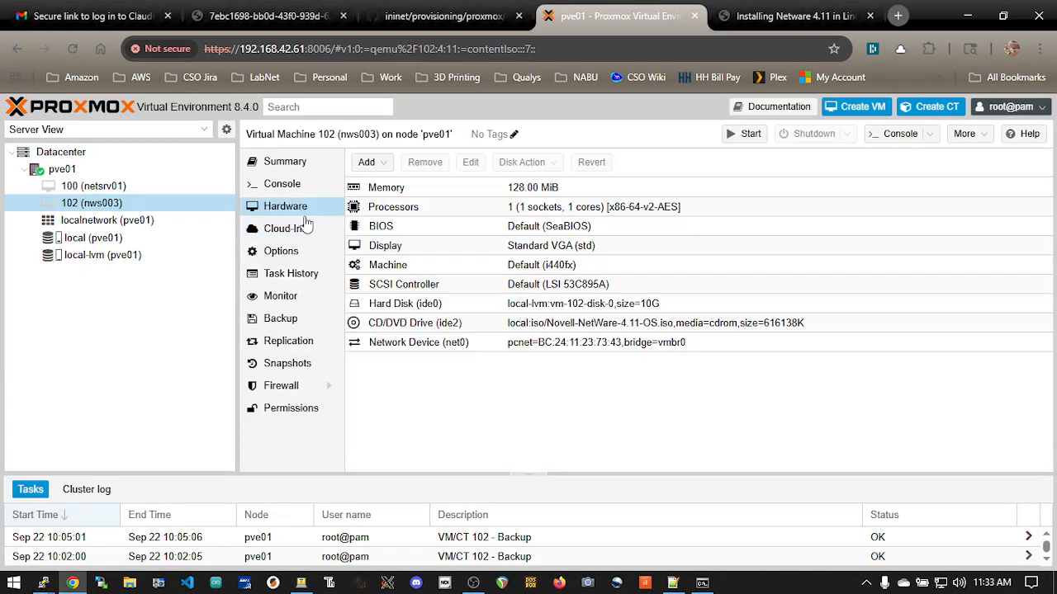
click(492, 345)
double_click(492, 345)
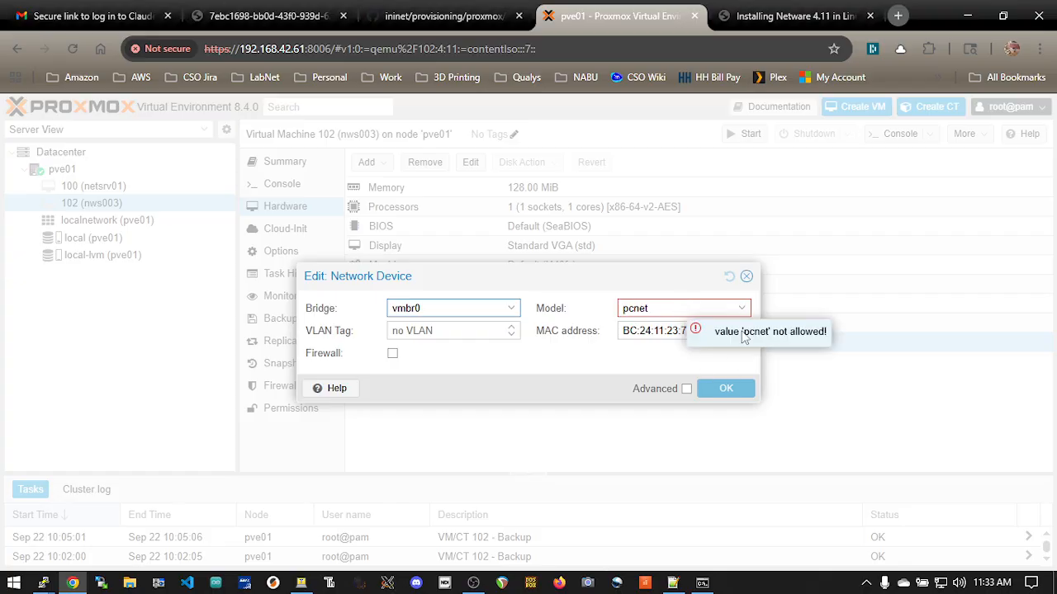
click(747, 278)
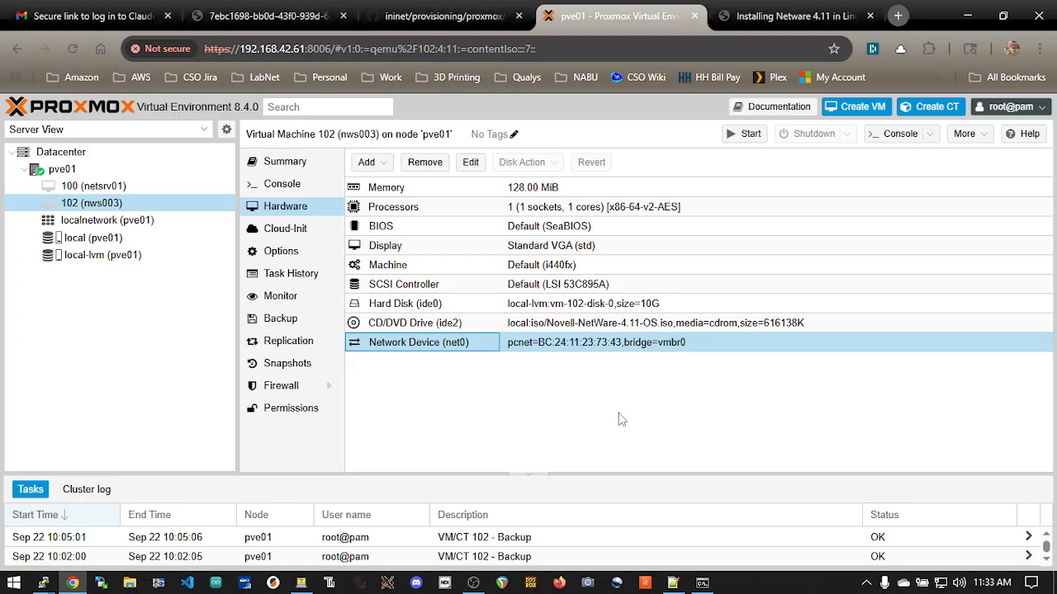
Review VM 102's display, machine, SCSI controller and hard disk entries, and inspect the CD/DVD drive's ISO image settings
click(466, 246)
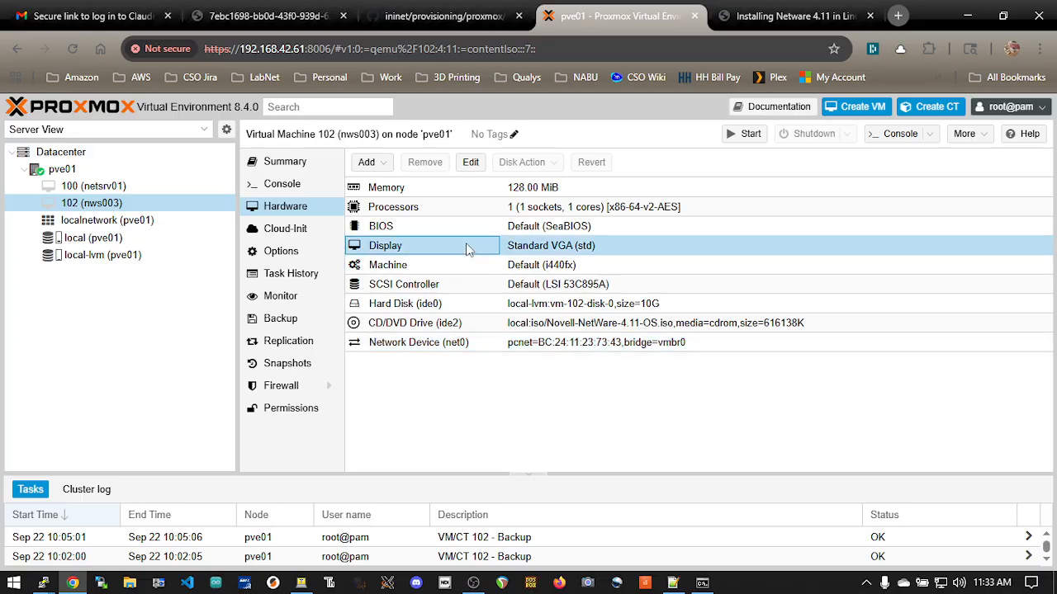
click(466, 266)
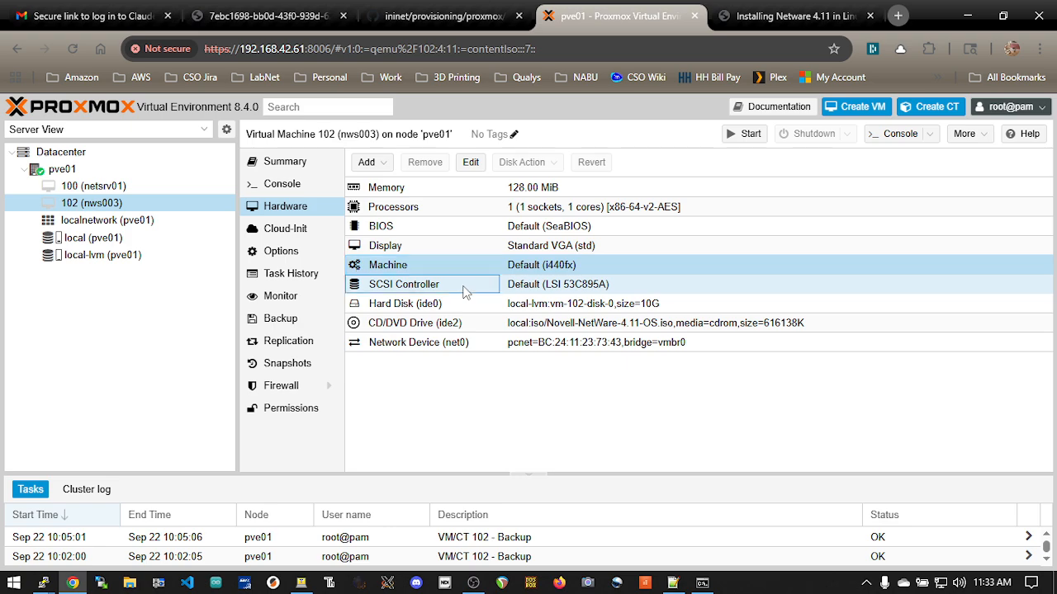
click(465, 287)
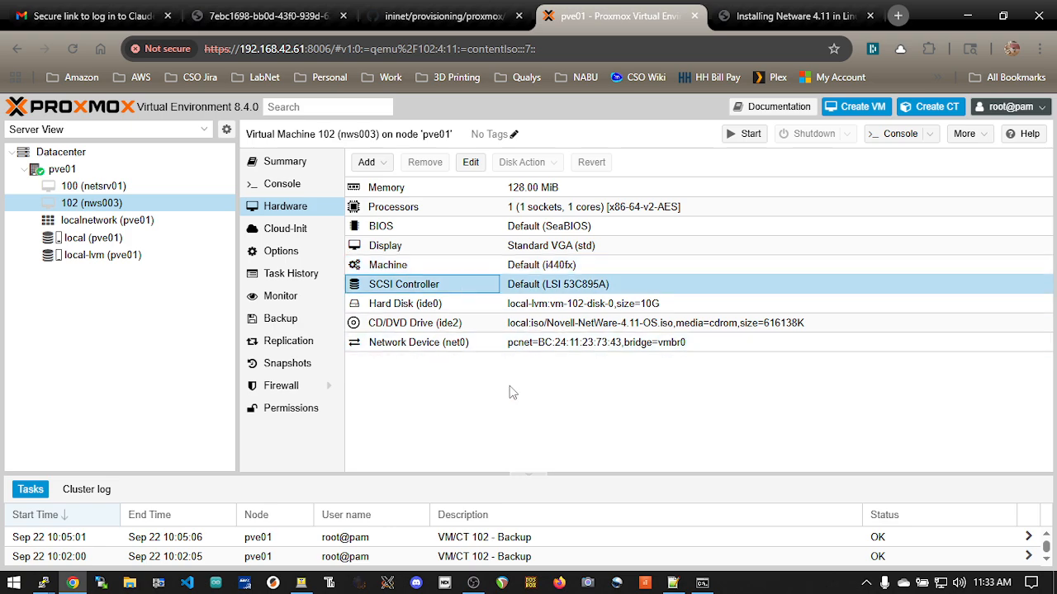
click(512, 305)
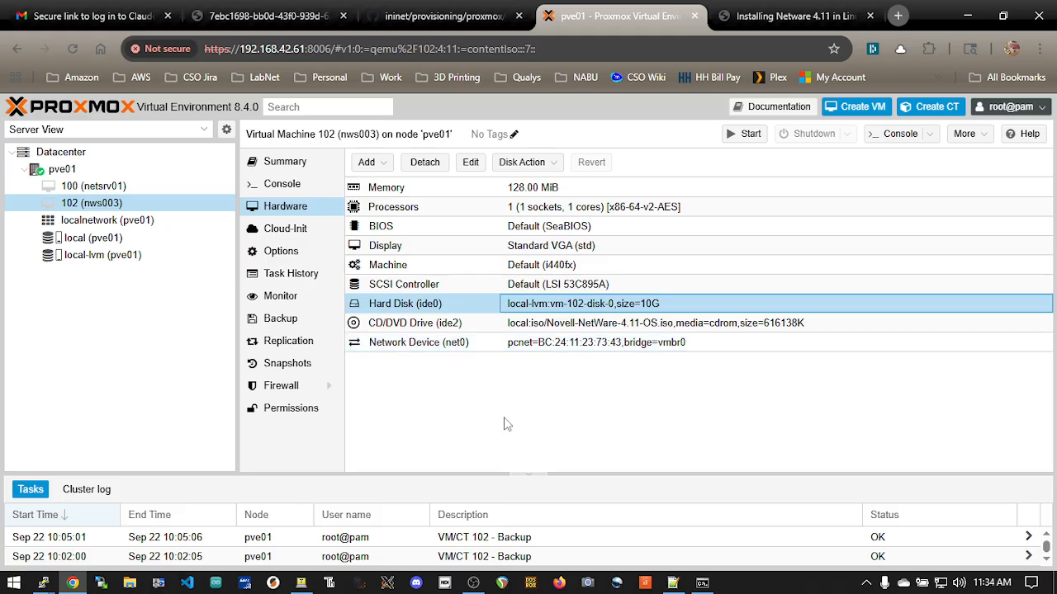
double_click(483, 326)
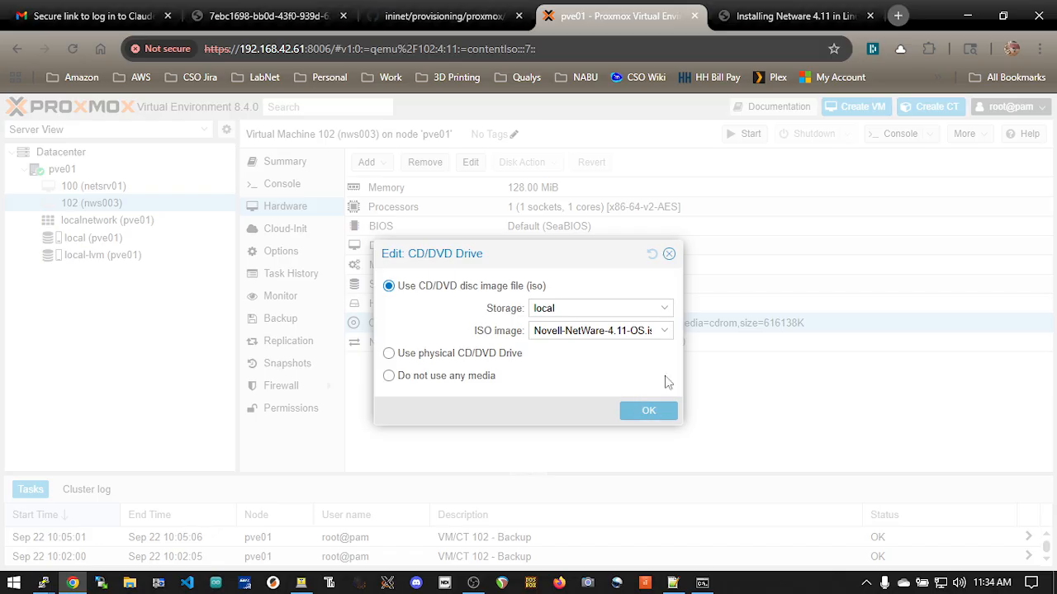
click(668, 255)
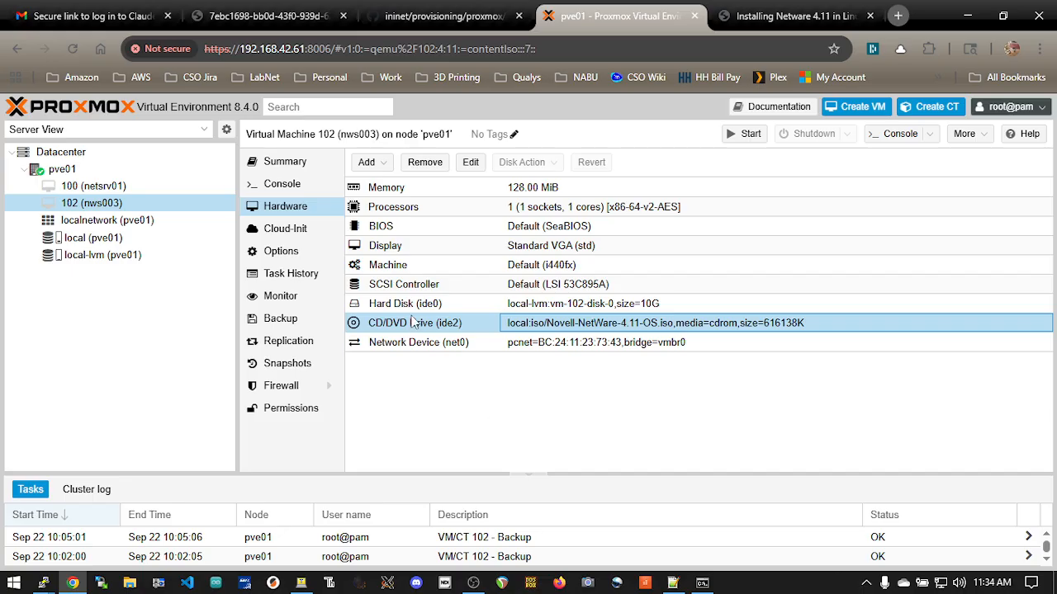
Start virtual machine 102 and list the contents of drive F: in its console
click(289, 163)
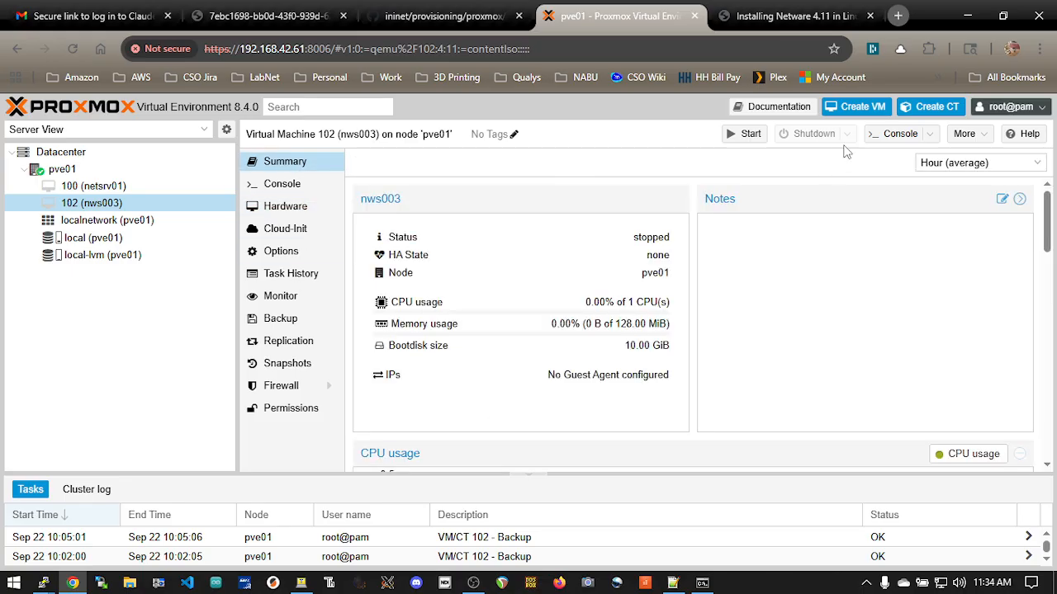
click(282, 183)
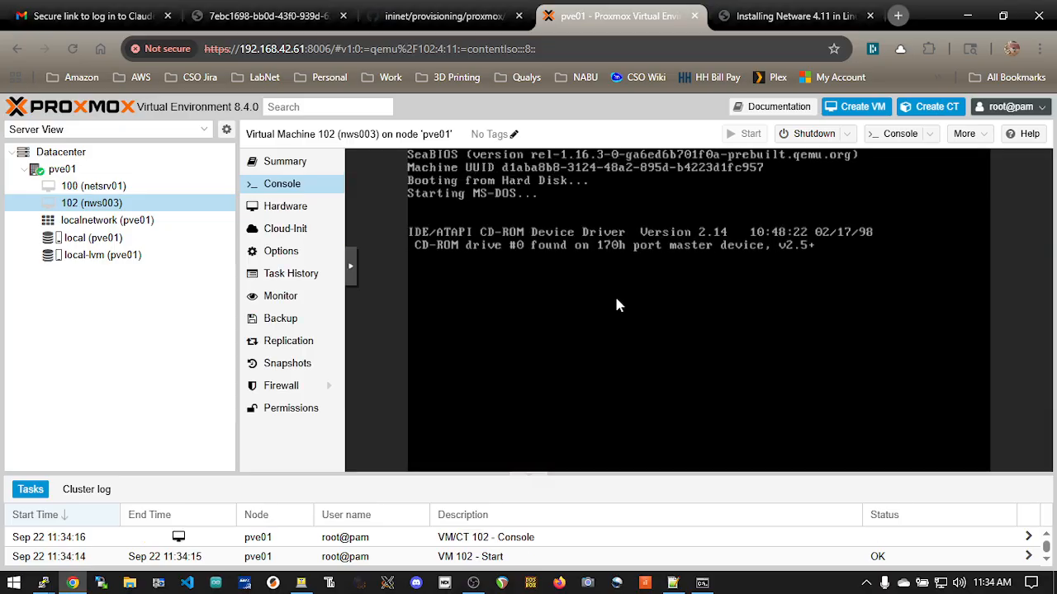
text(f:)
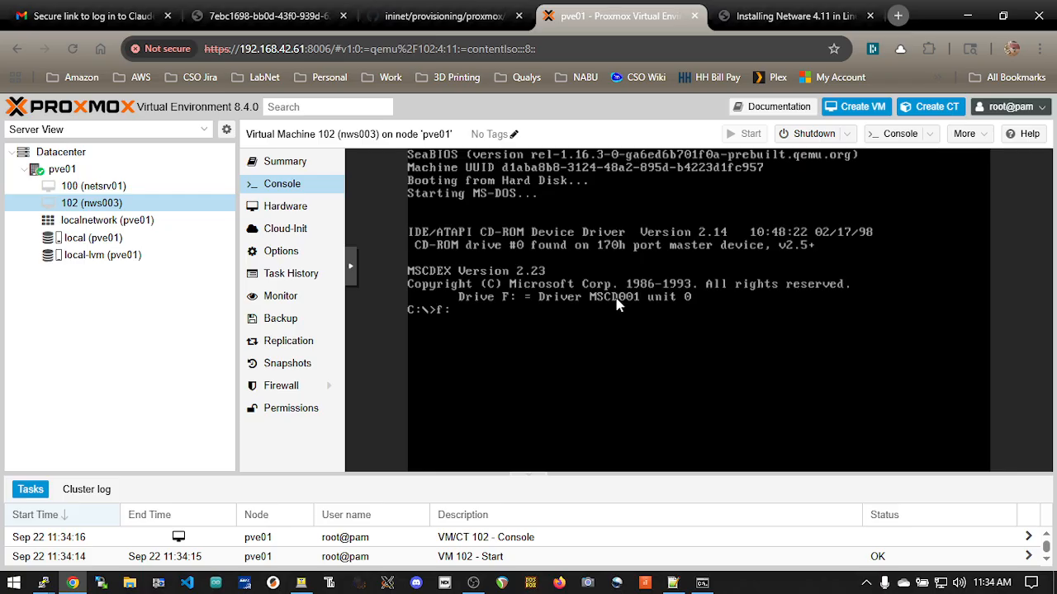
key(Return)
text(dir)
key(Return)
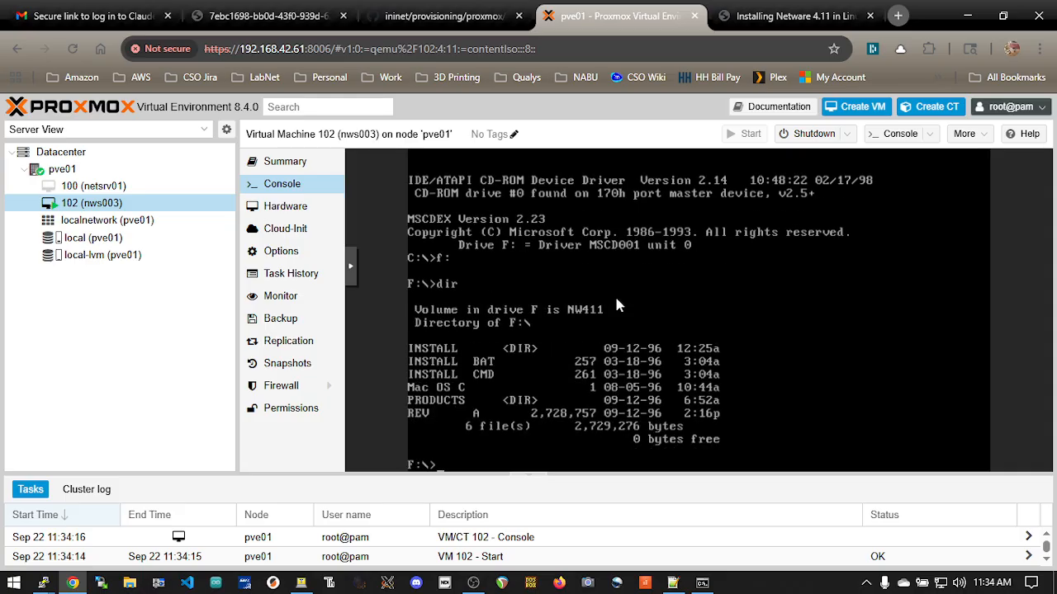
Run install from drive F: and choose to install NetWare in English
text(install)
key(Return)
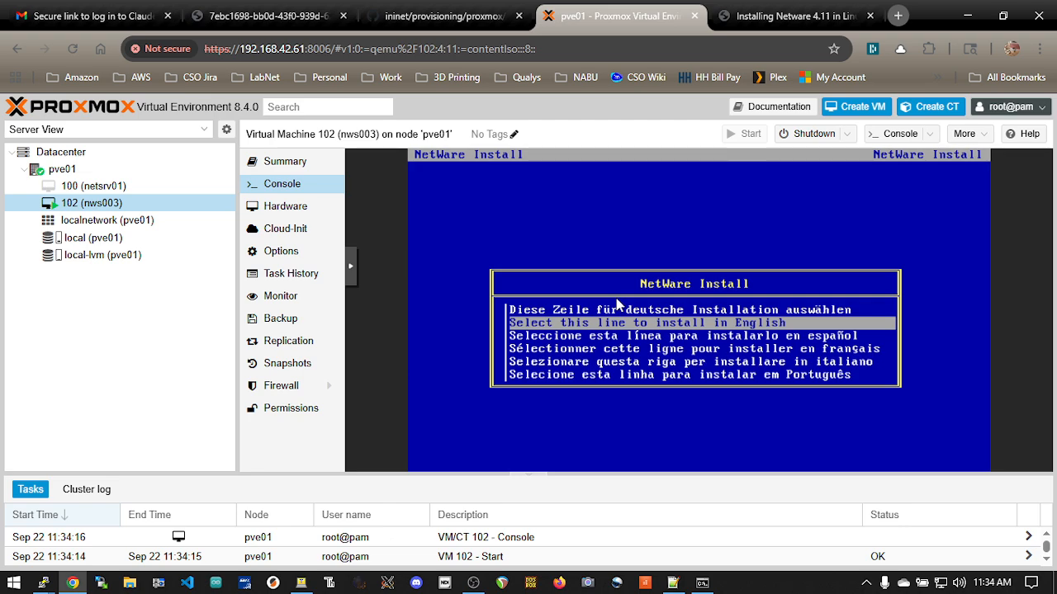
key(Down)
key(Up)
key(Down)
key(Up)
key(Down)
key(Up)
key(Return)
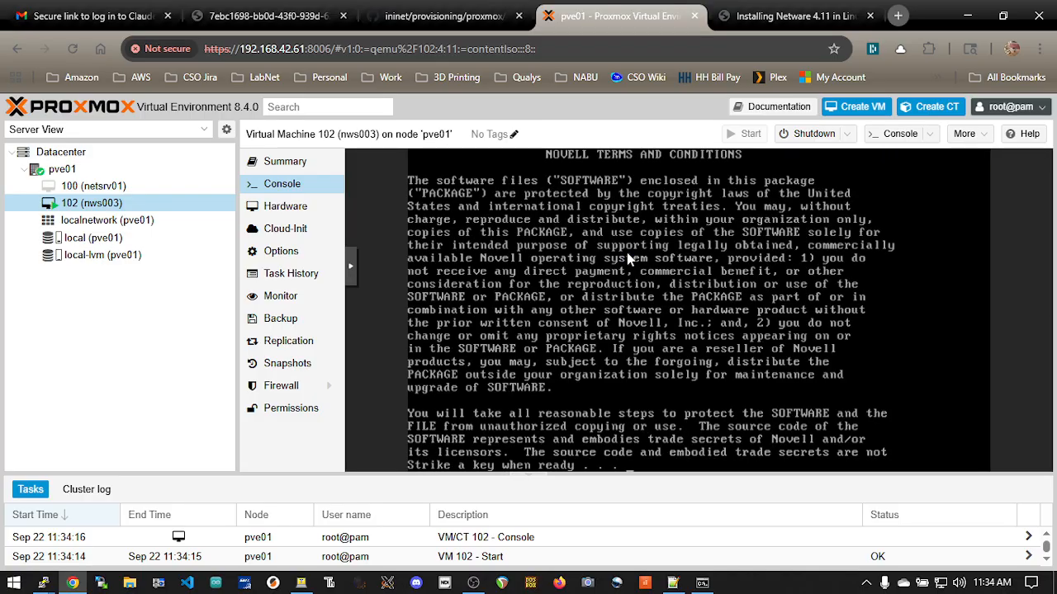
Page through the Novell terms and conditions and choose NetWare Server Installation
key(Return)
key(Return)
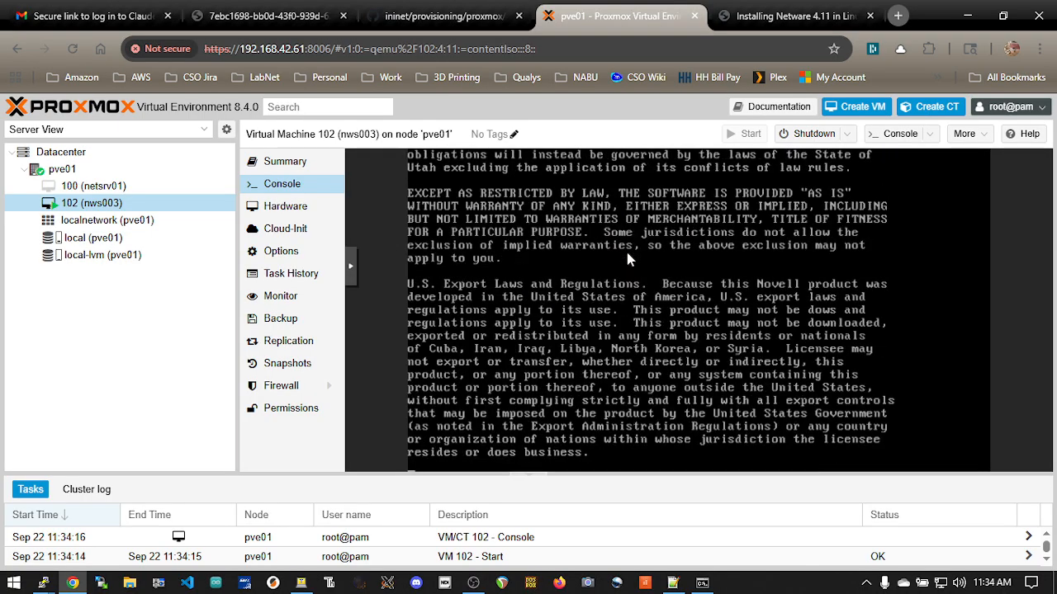
key(Return)
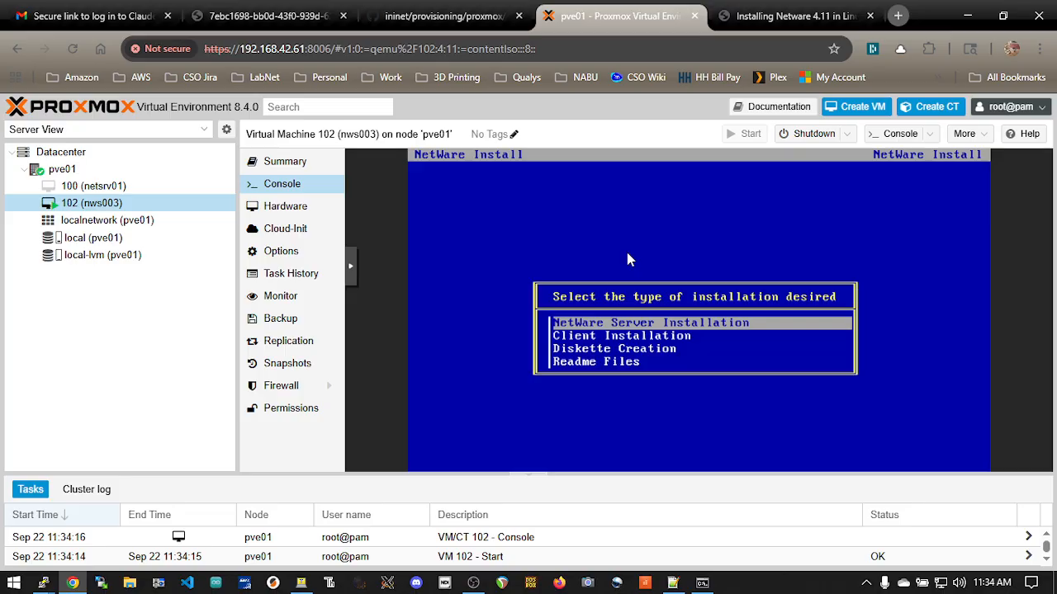
key(Return)
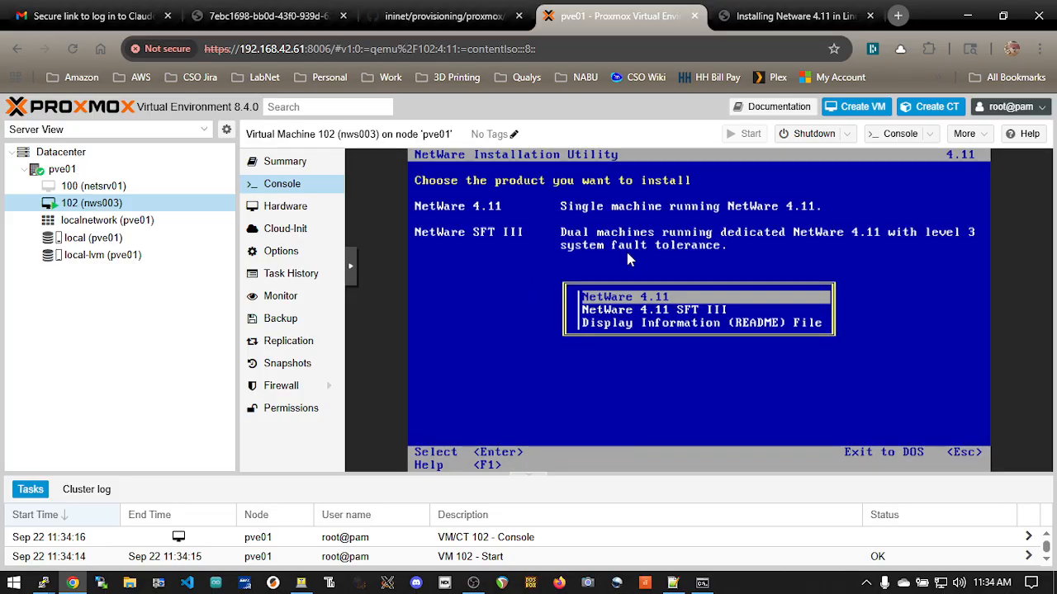
Choose NetWare 4.11 with the simple installation and name the server NWS003
key(Return)
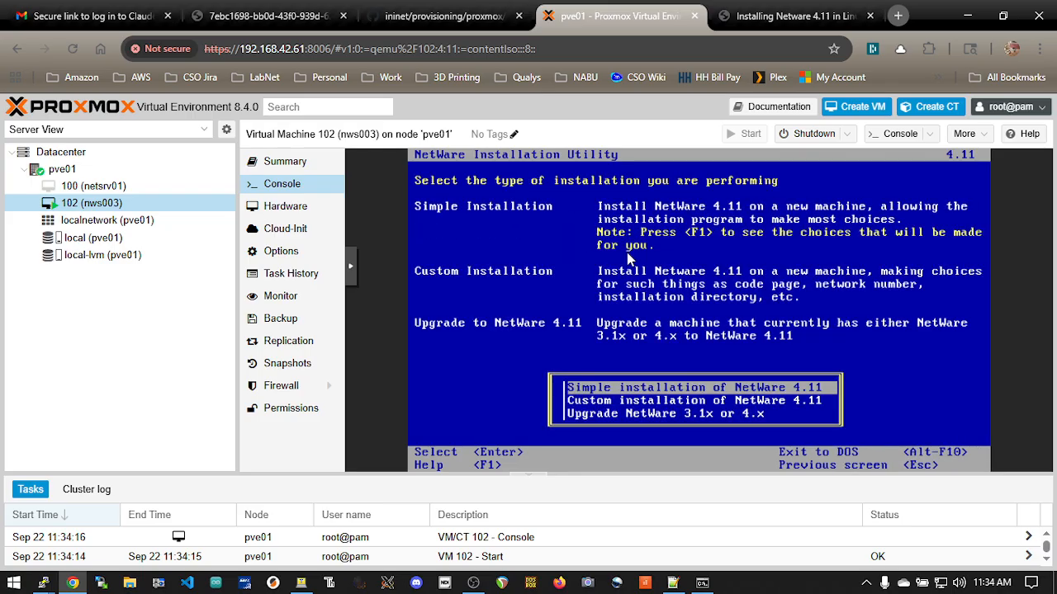
key(Down)
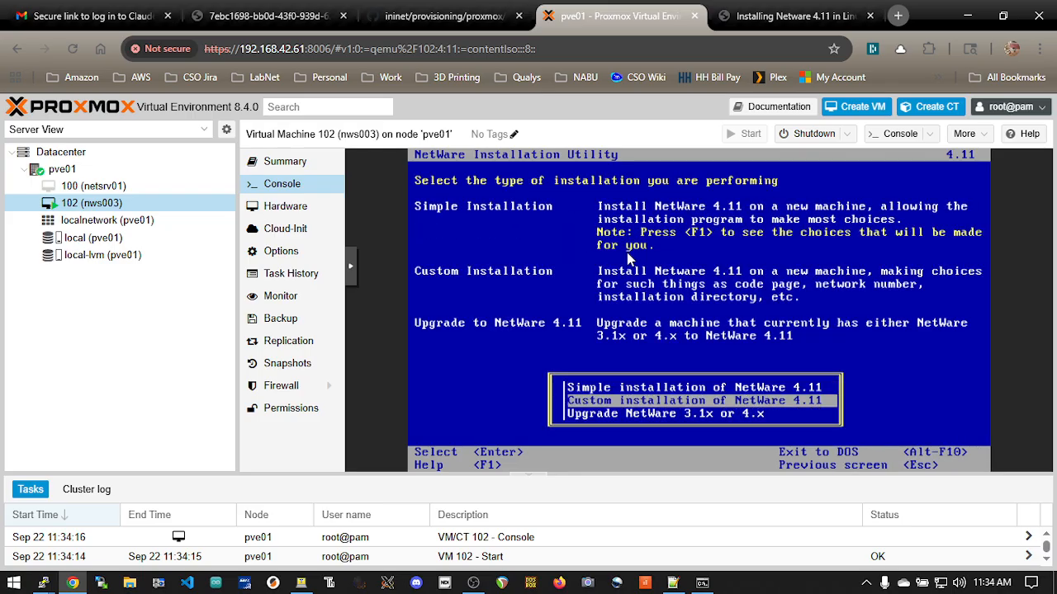
key(Up)
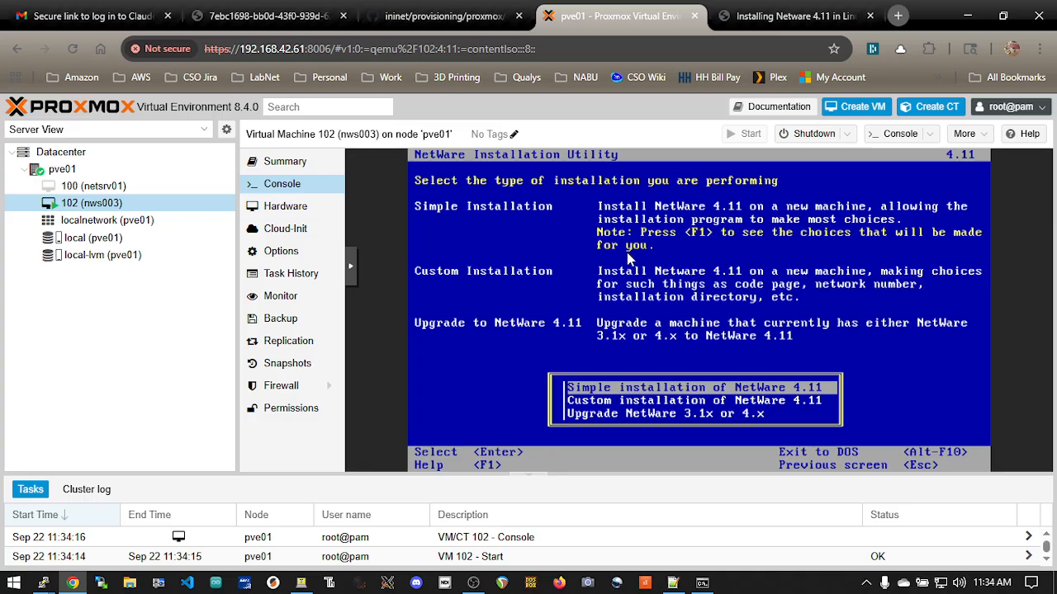
key(Return)
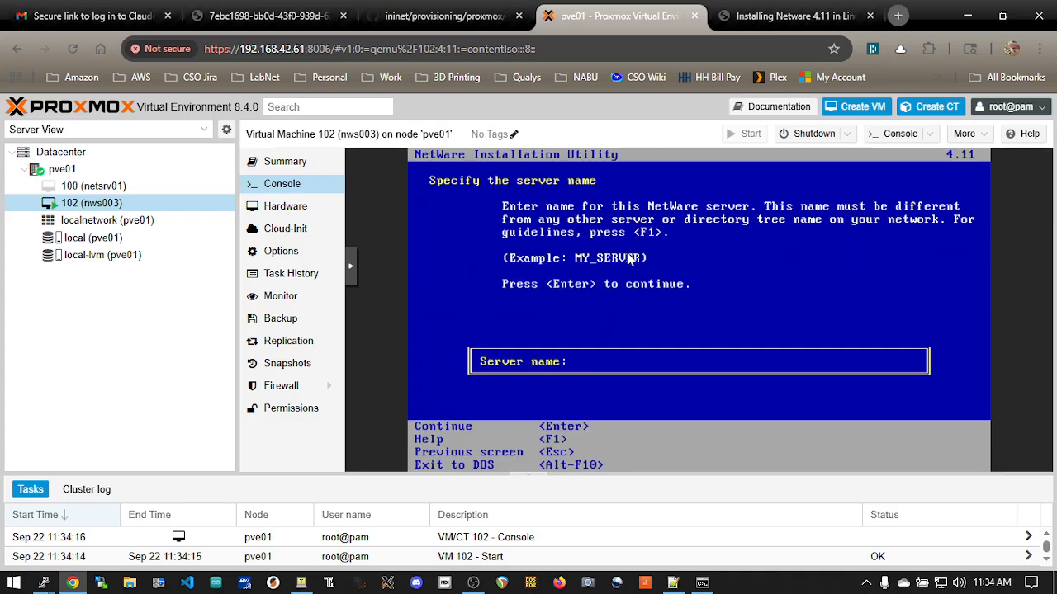
text(NWS003)
key(Return)
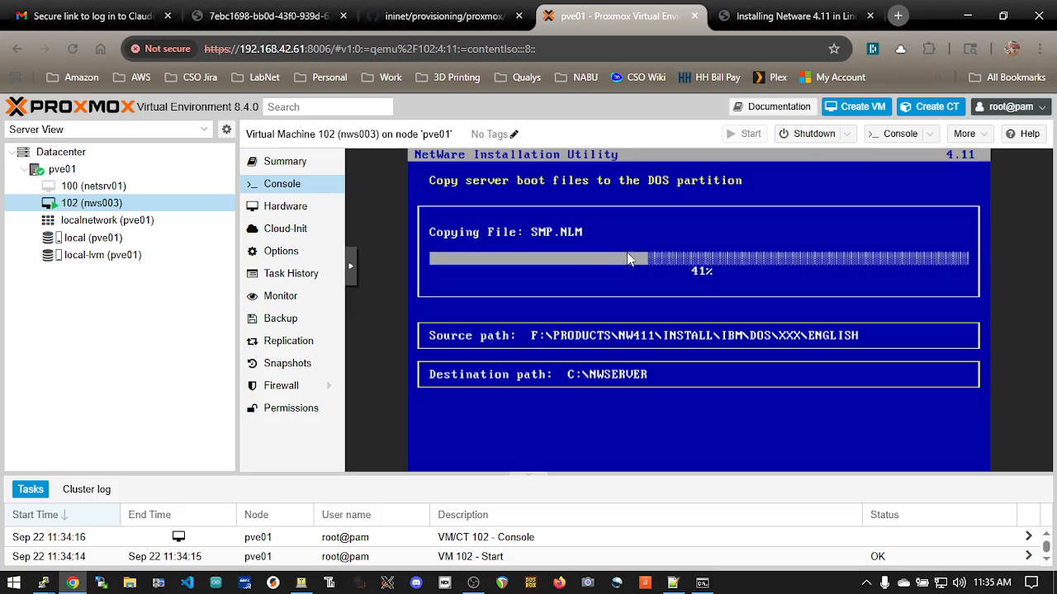
Switch to the netsrv02 PuTTY session, return to the home directory and telnet to inihqrtr01
key(alt+Tab)
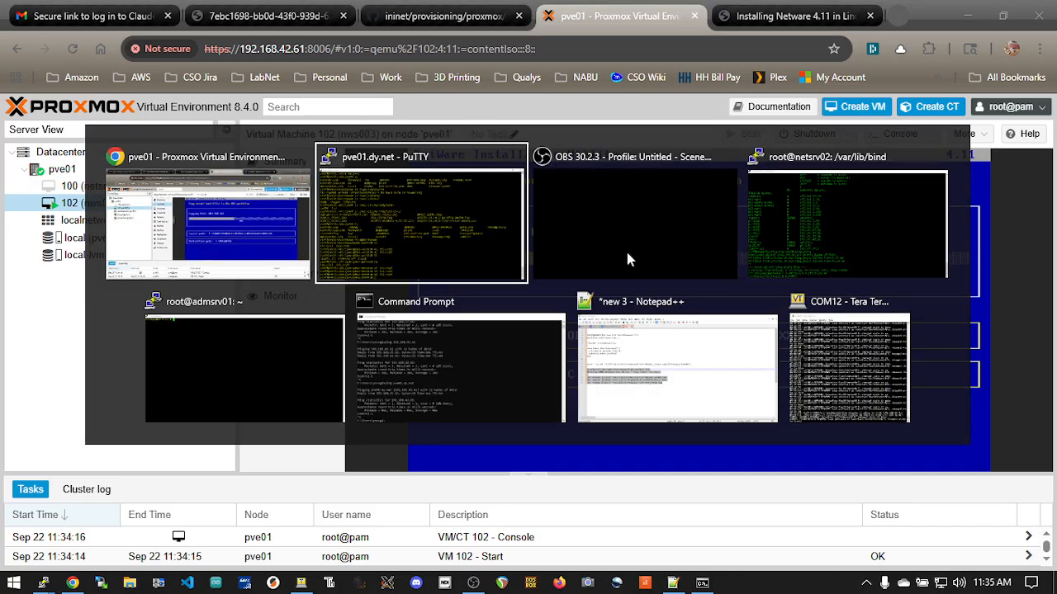
click(752, 231)
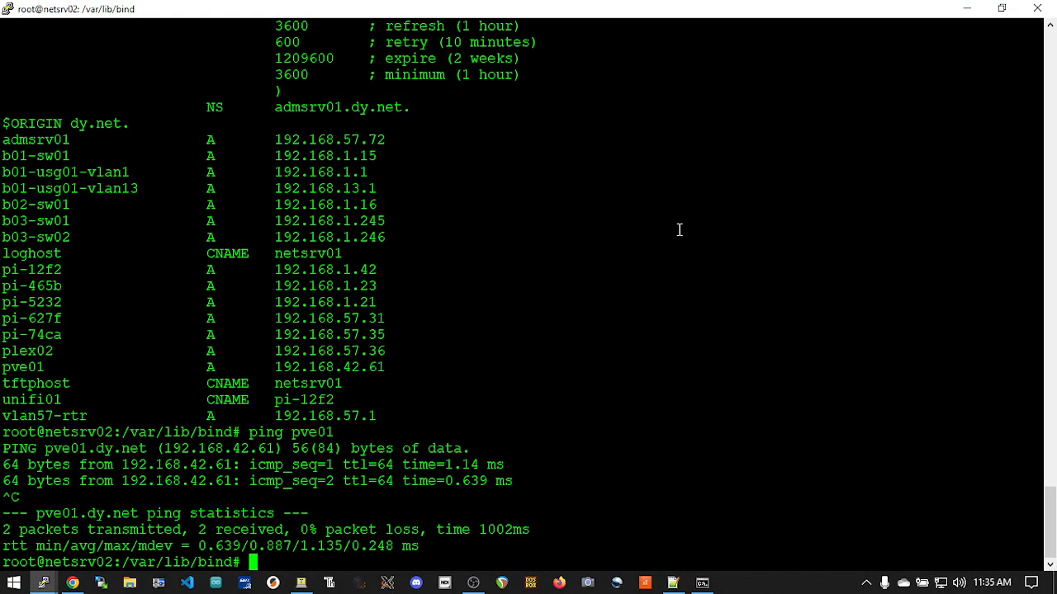
text(cd)
key(Return)
text(telnet i)
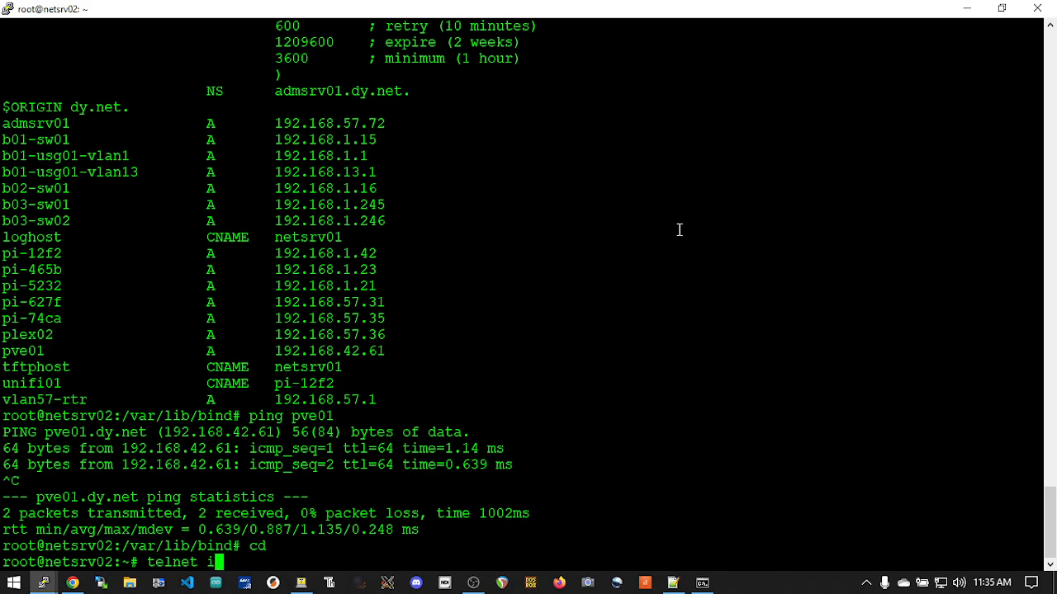
text(nihqrtr01)
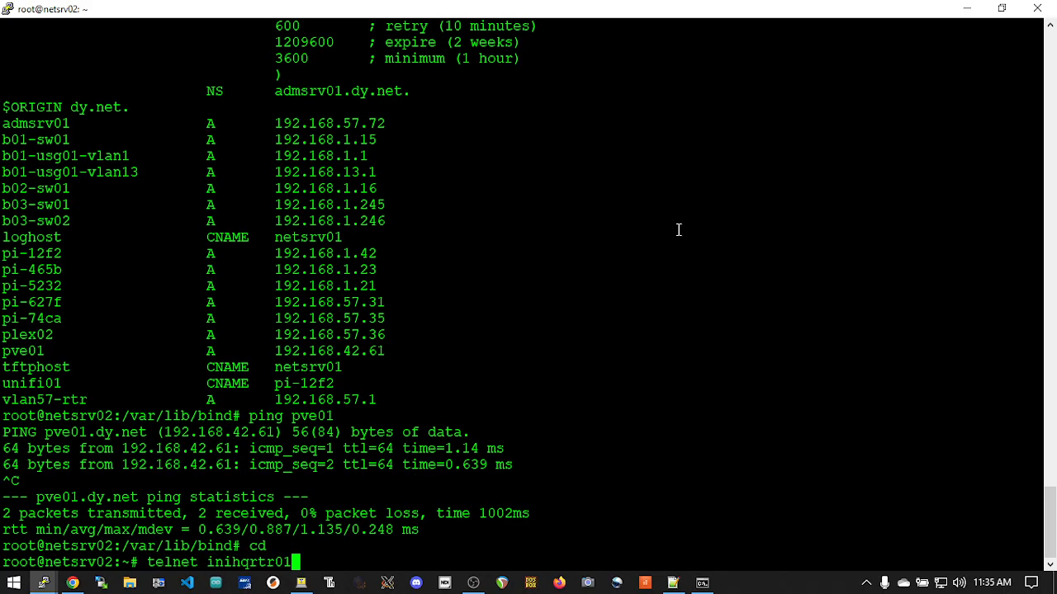
key(Return)
Log in to the router as admin with the account password and enter privileged mode with the enable password
text(admin)
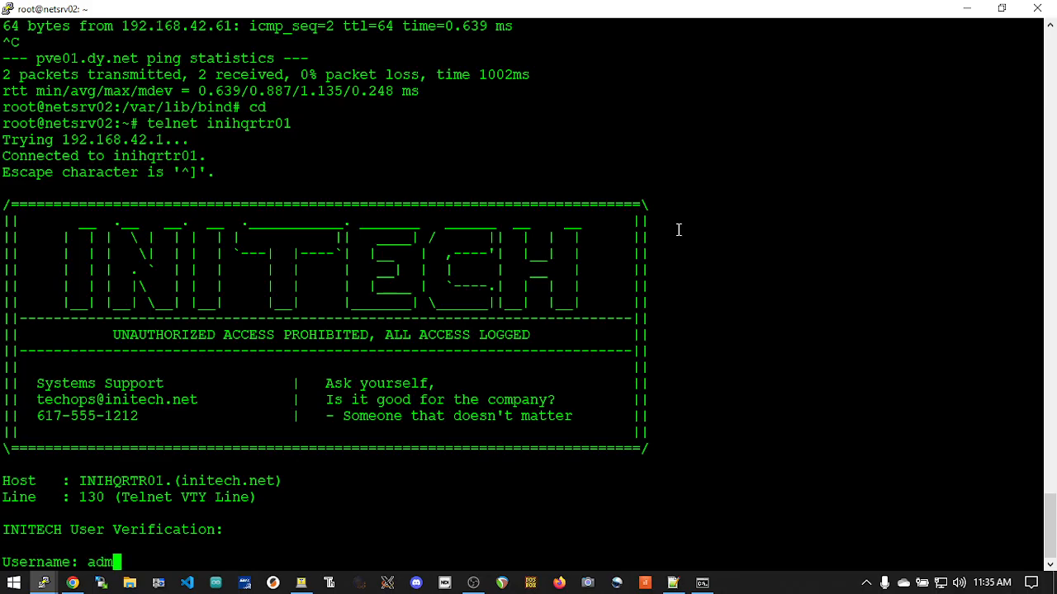
key(Return)
key(Return)
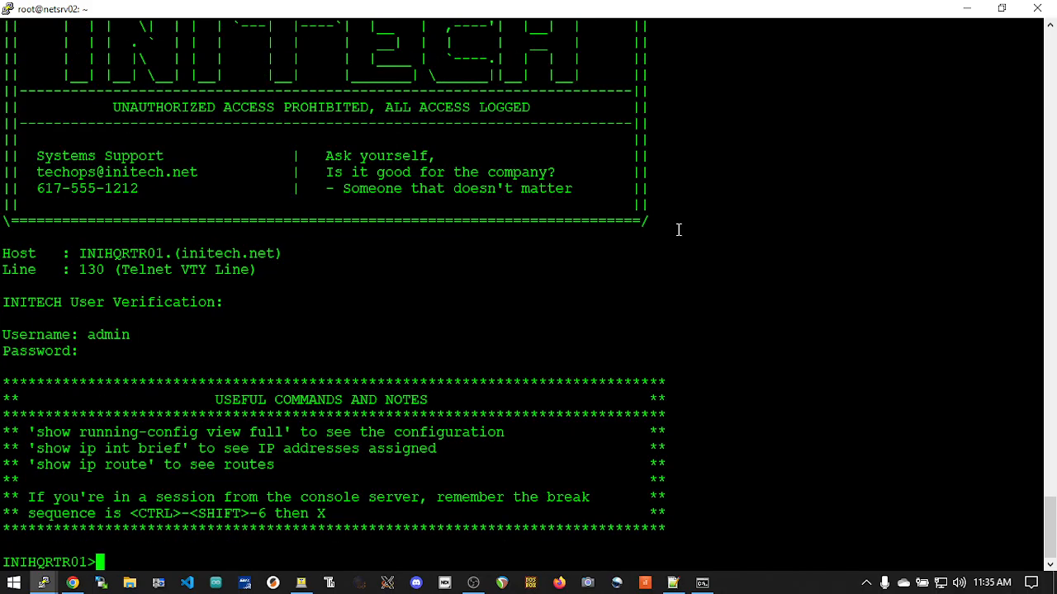
text(ena)
key(Return)
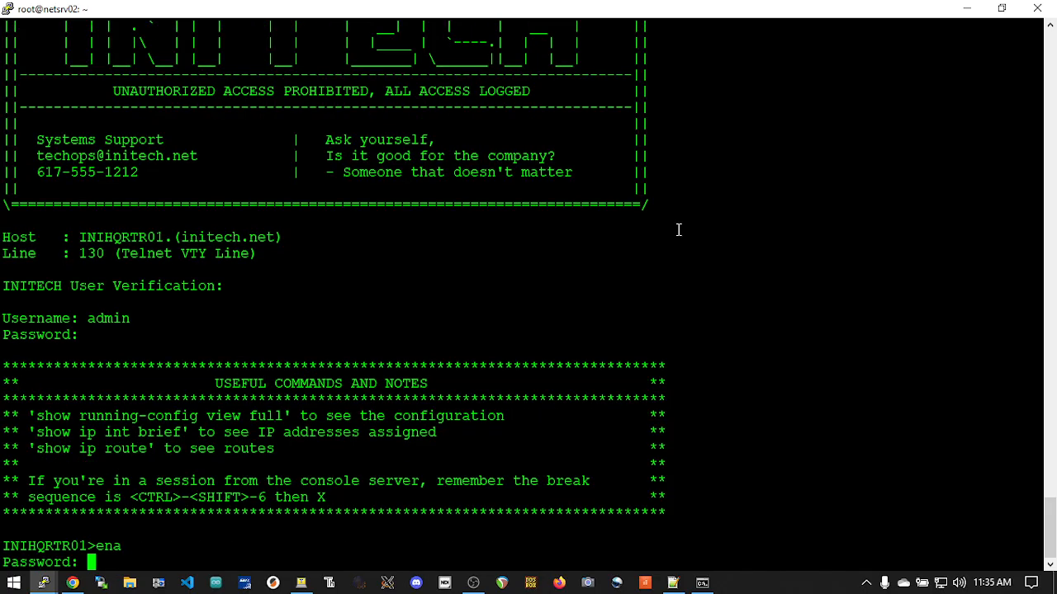
key(Return)
List the router's IPX routes with show ipx route
text(shw)
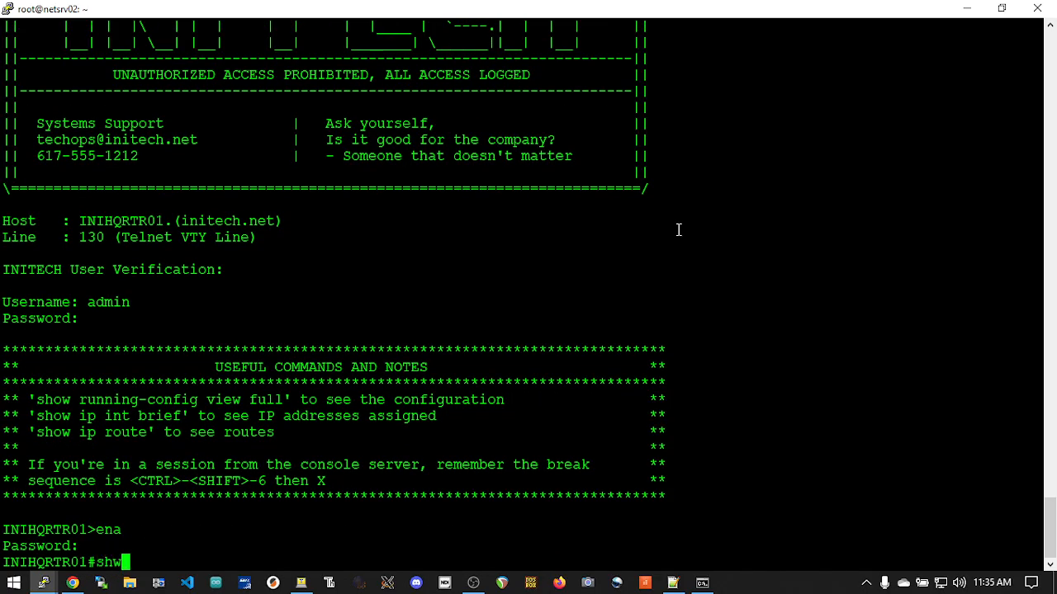
text( ip)
key(BackSpace)
key(BackSpace)
key(BackSpace)
key(BackSpace)
text(ow ipx rout)
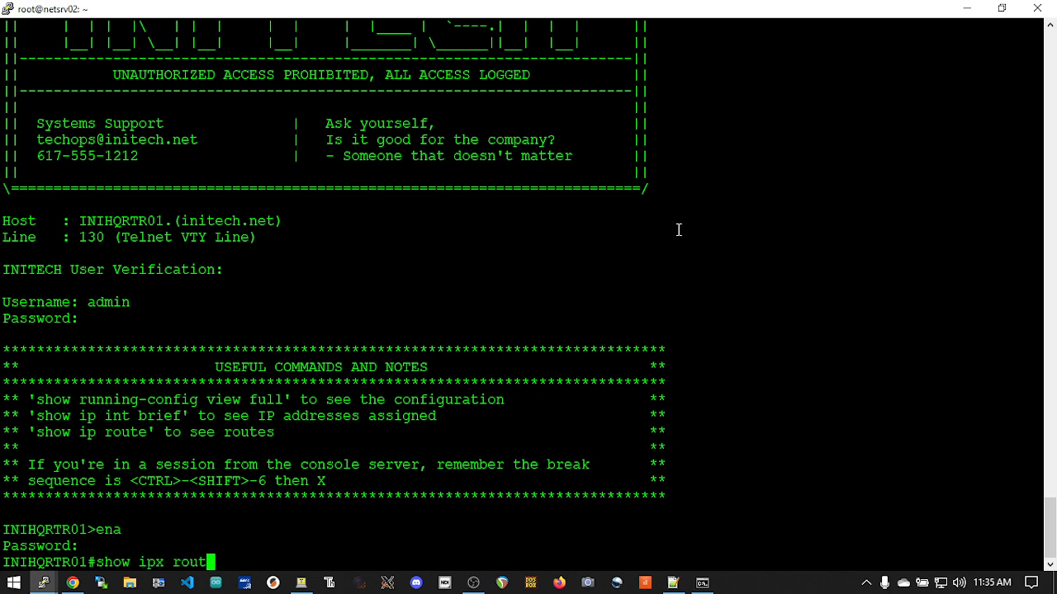
text(e)
key(Return)
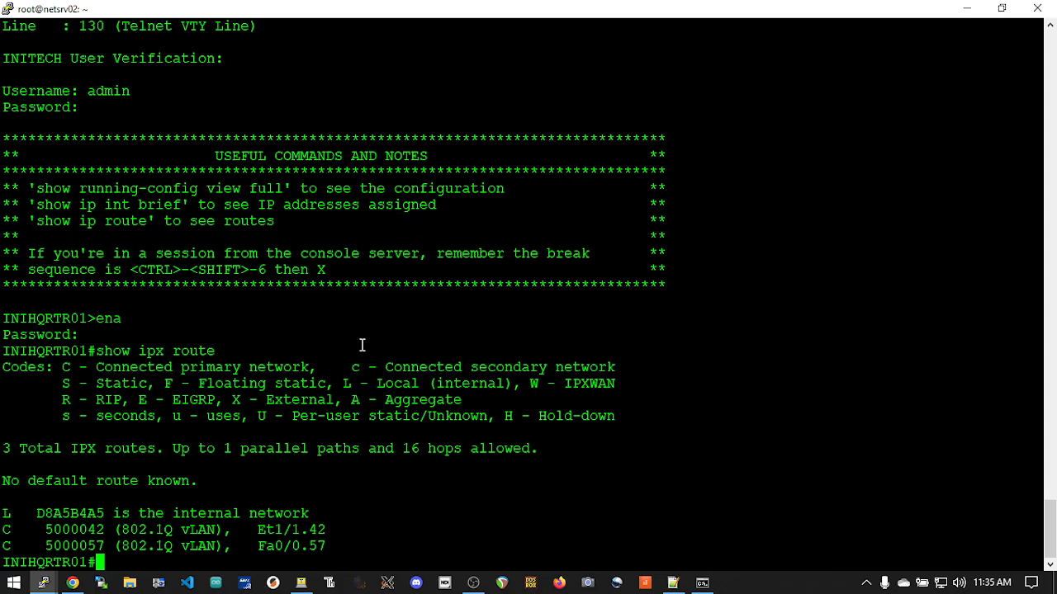
Examine the IPX network number of the route on interface Et1/1.42
double_click(64, 530)
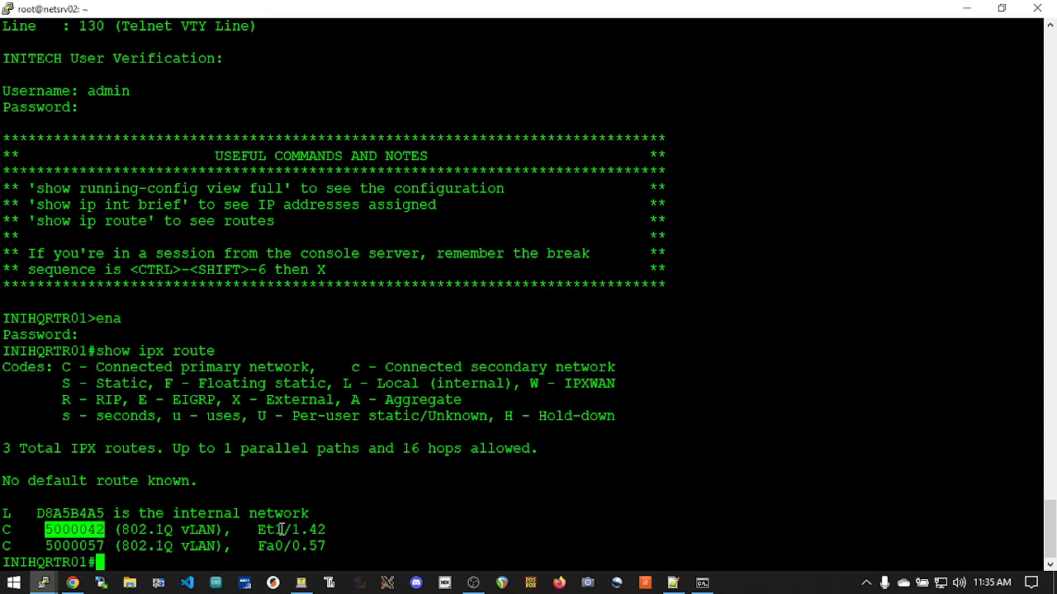
click(74, 529)
double_click(84, 529)
click(46, 530)
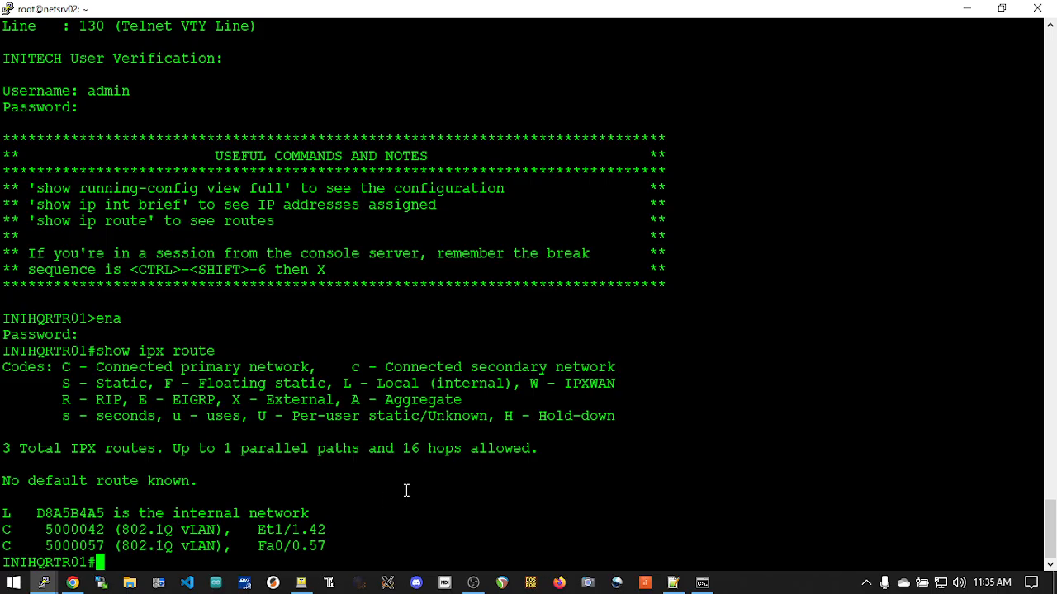
Switch back to the Proxmox console, select the PCNTNW.LAN AMD PCNet-PCI network driver and continue the installation
key(alt+Tab)
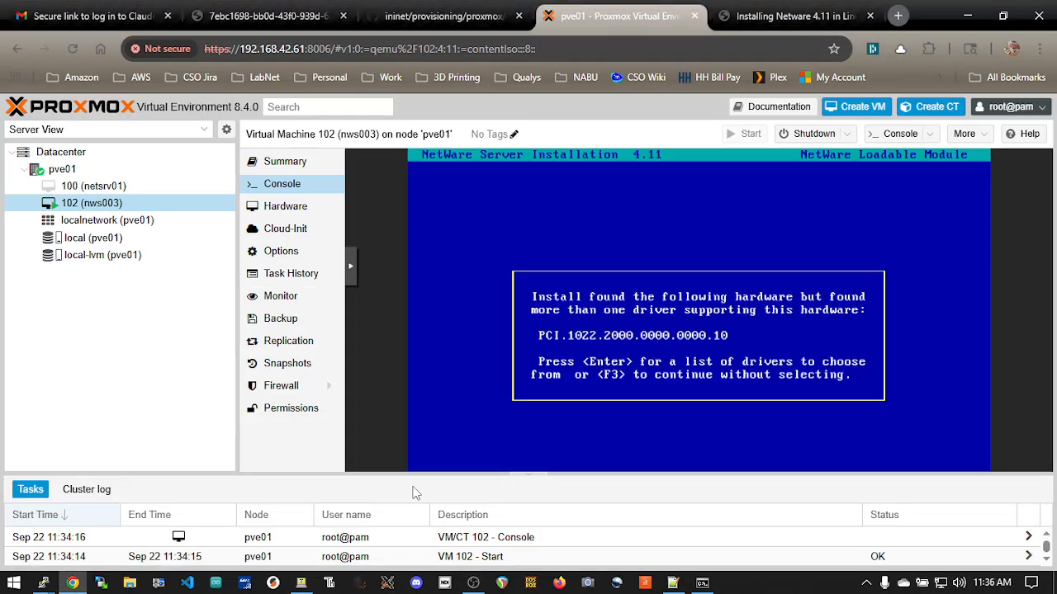
key(Return)
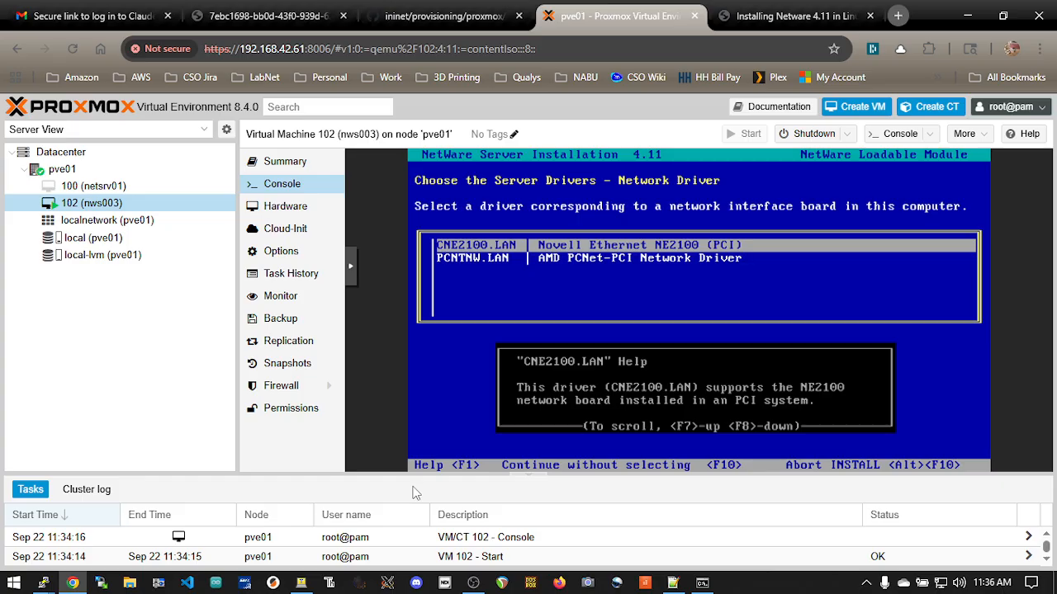
key(Down)
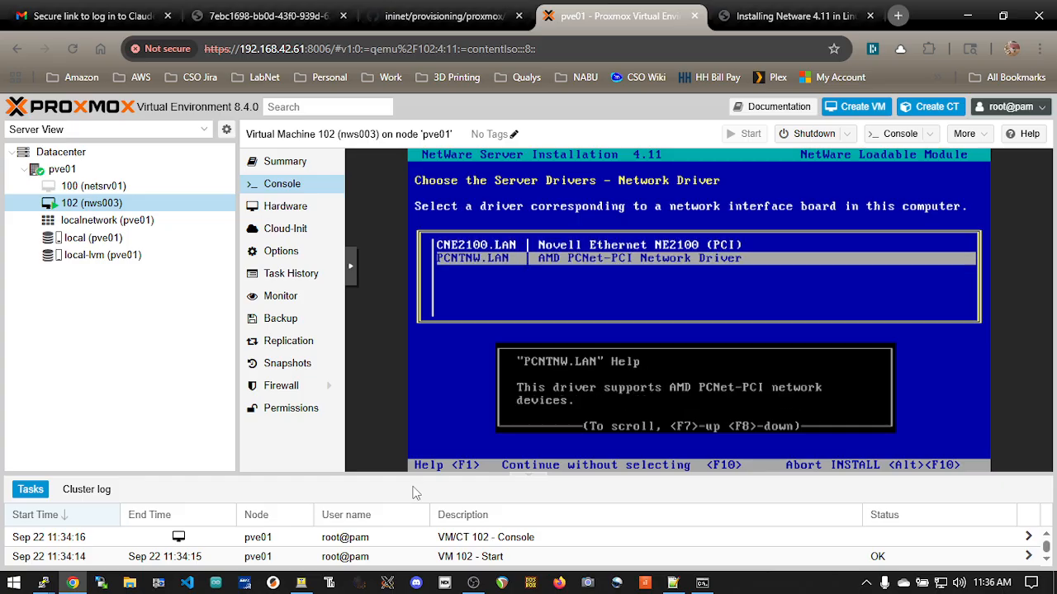
key(Return)
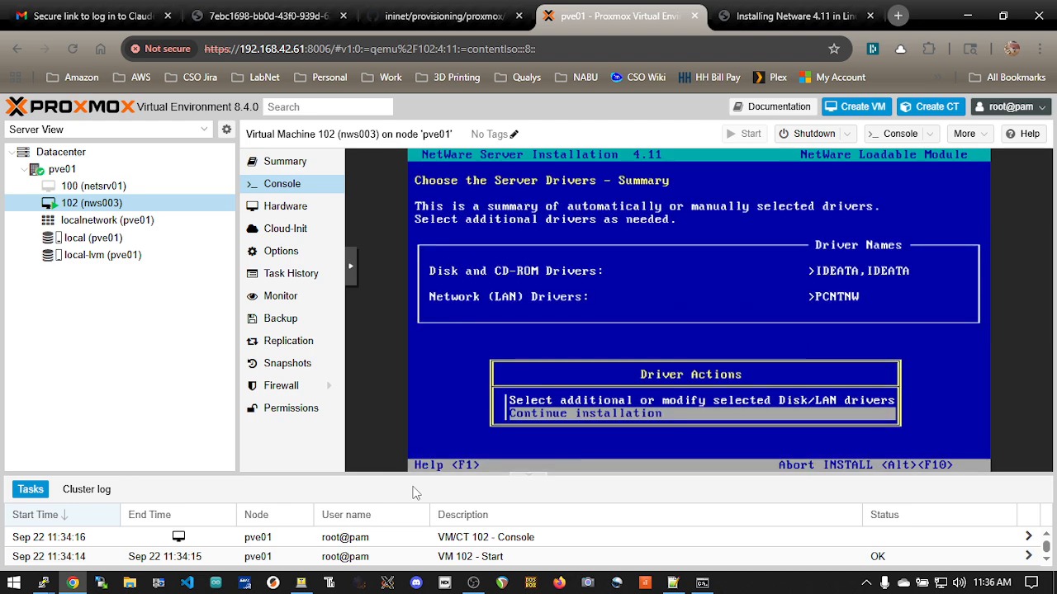
key(Return)
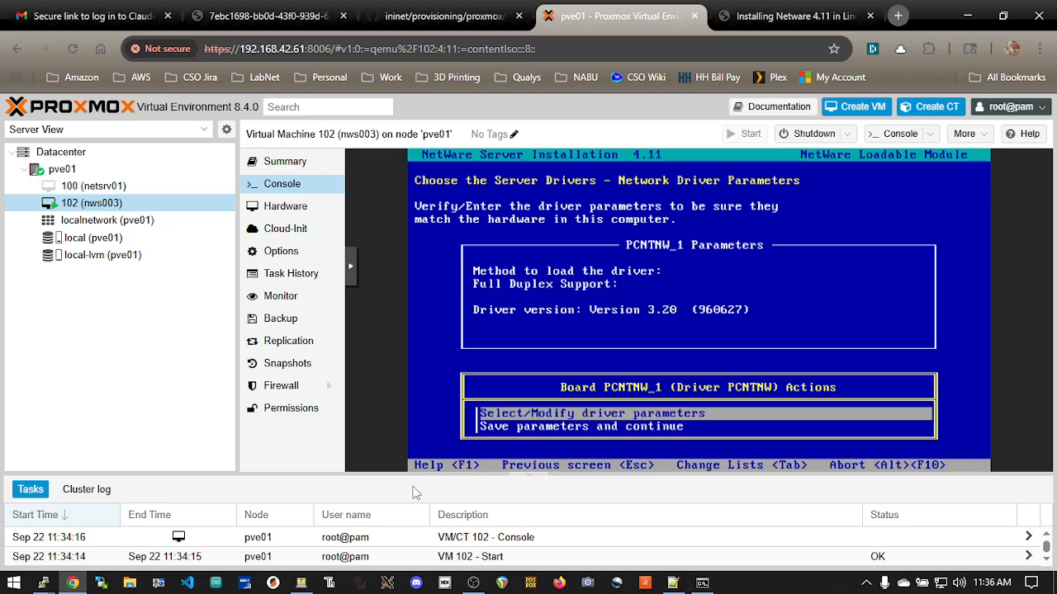
Set the PCNTNW driver's load method to "Search for the device automatically" and save its parameters to continue
key(Return)
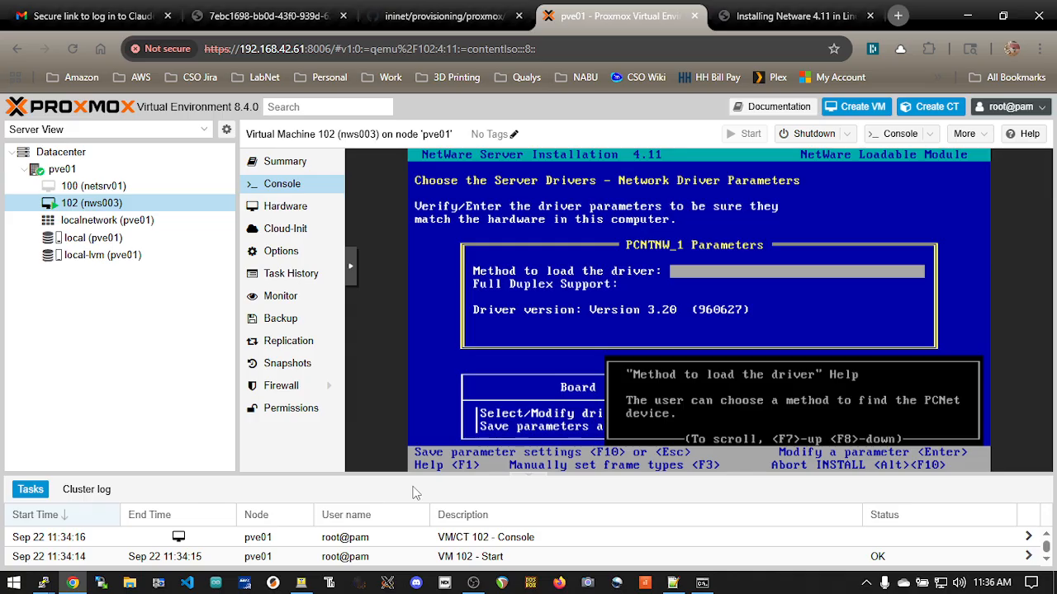
key(Return)
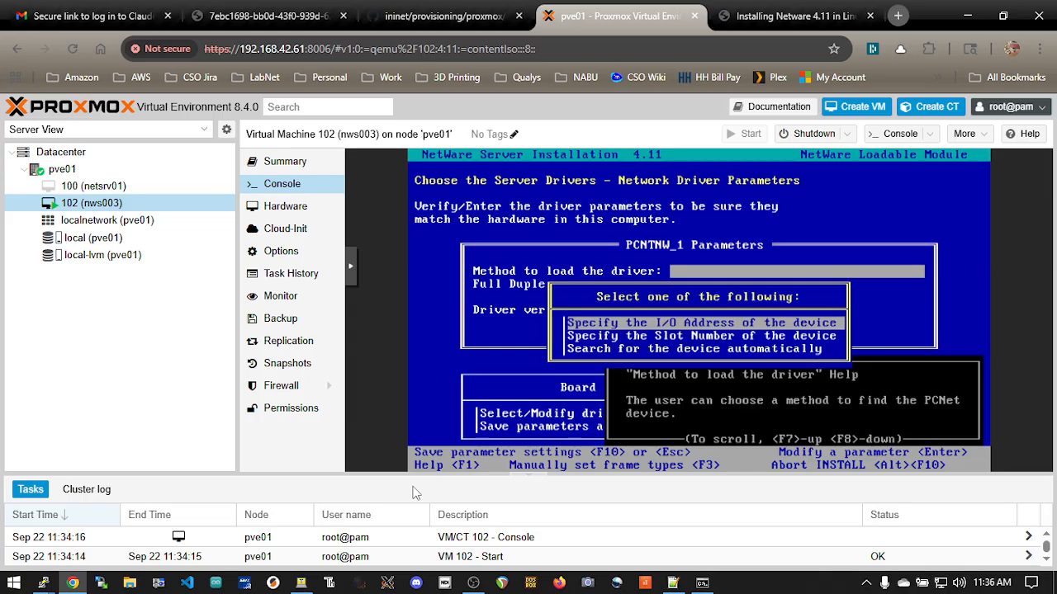
key(Down)
key(Down)
key(Return)
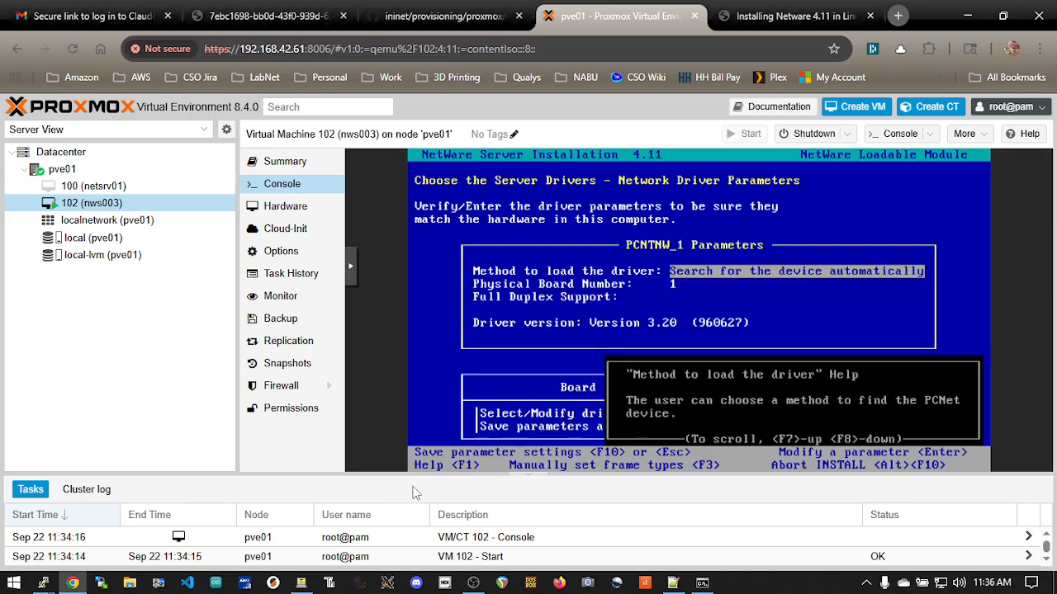
key(Escape)
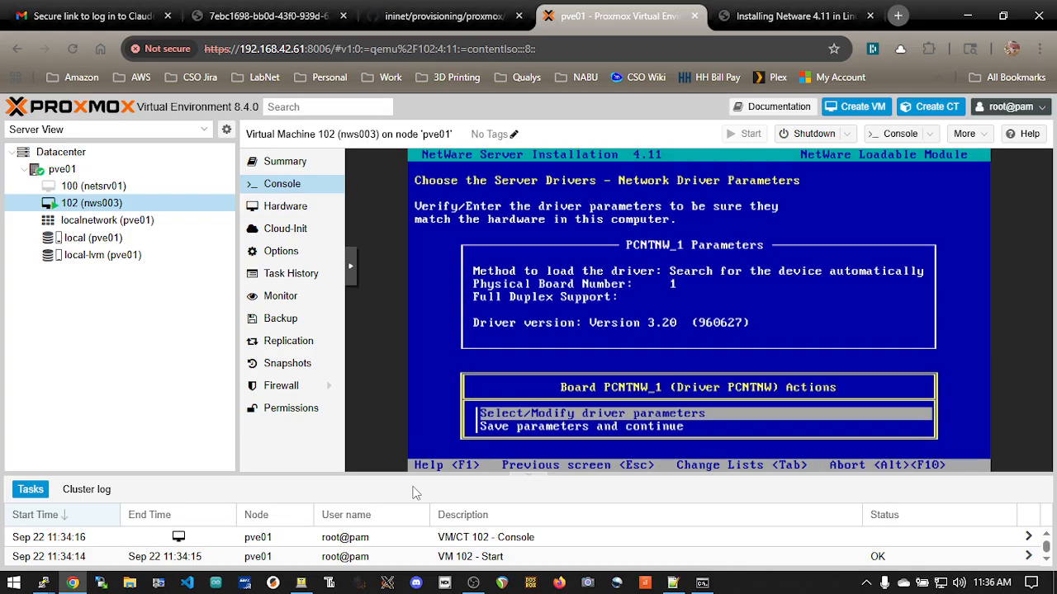
key(Down)
key(Return)
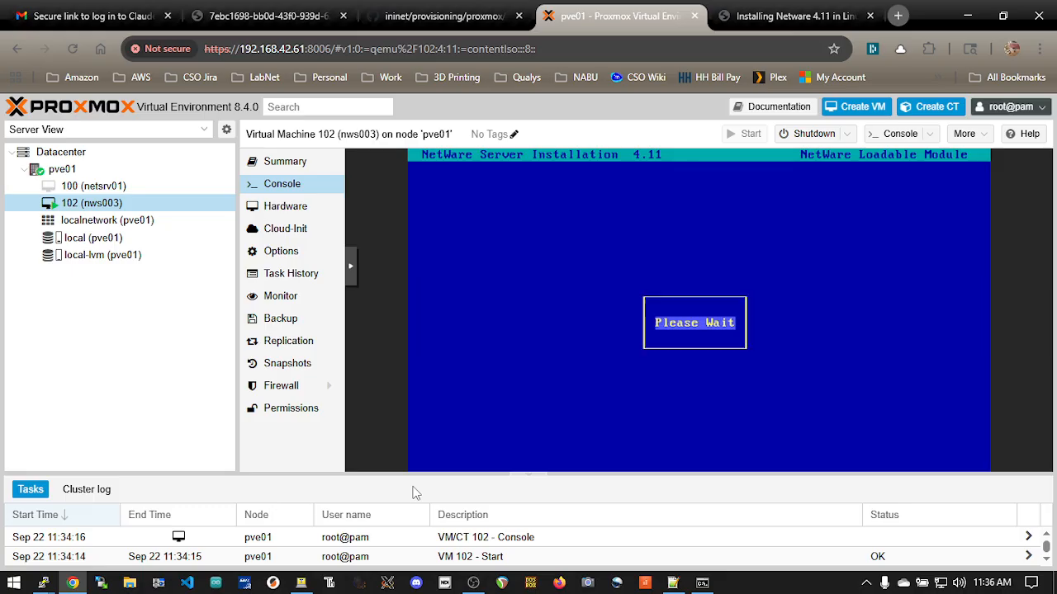
Switch to the router session, run show run and page to the Ethernet1/1.42 interface configuration
key(alt+Tab)
text(show run)
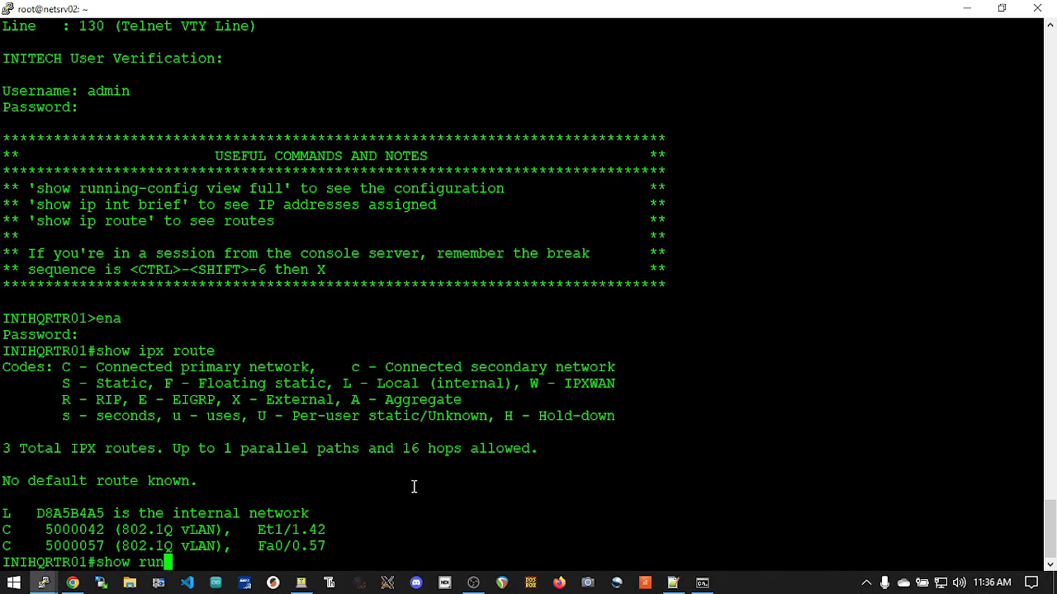
key(Return)
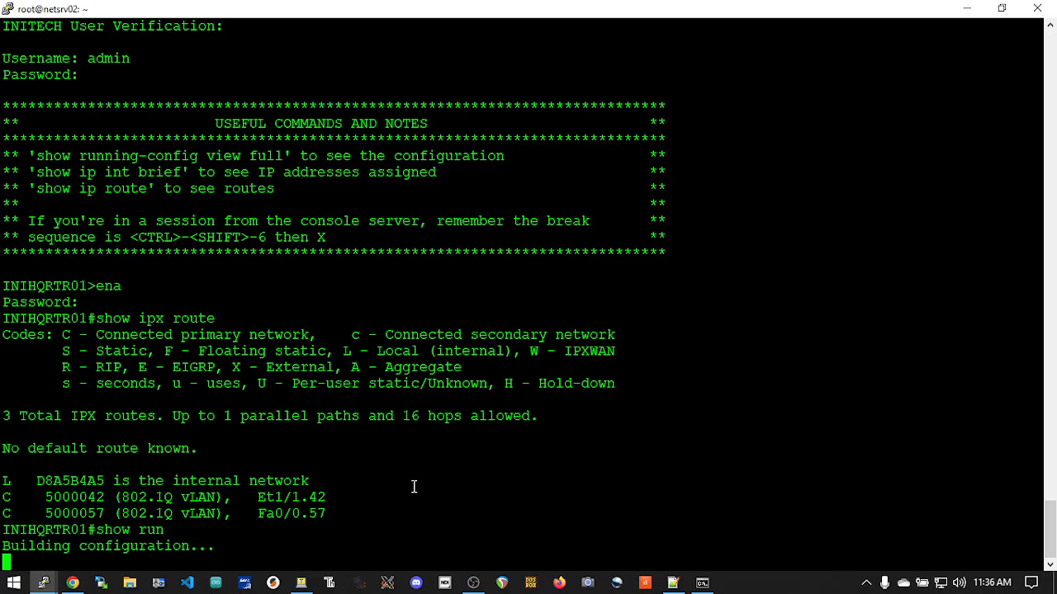
key(space)
key(space)
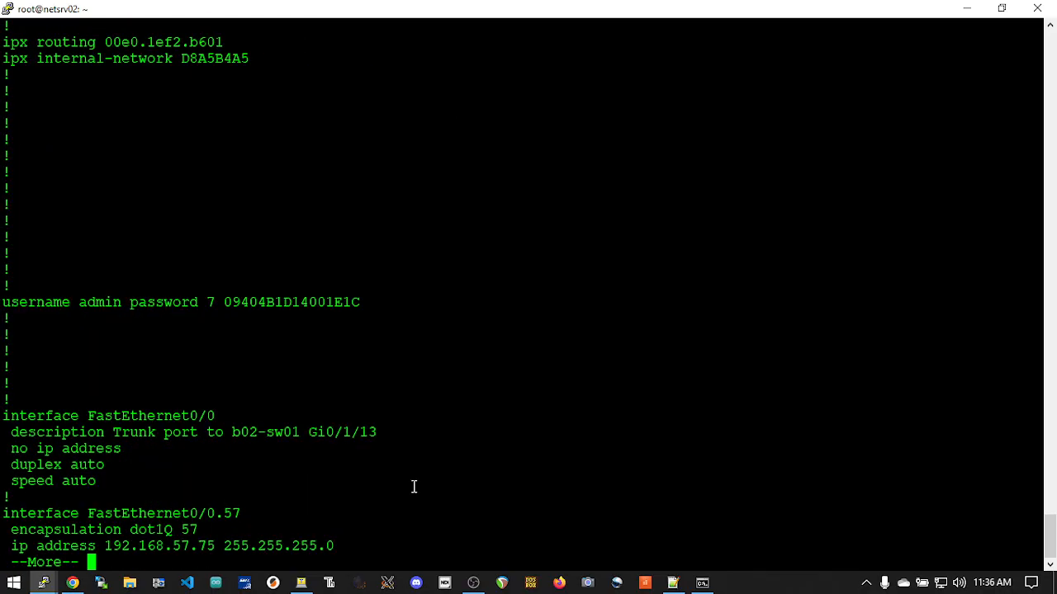
key(space)
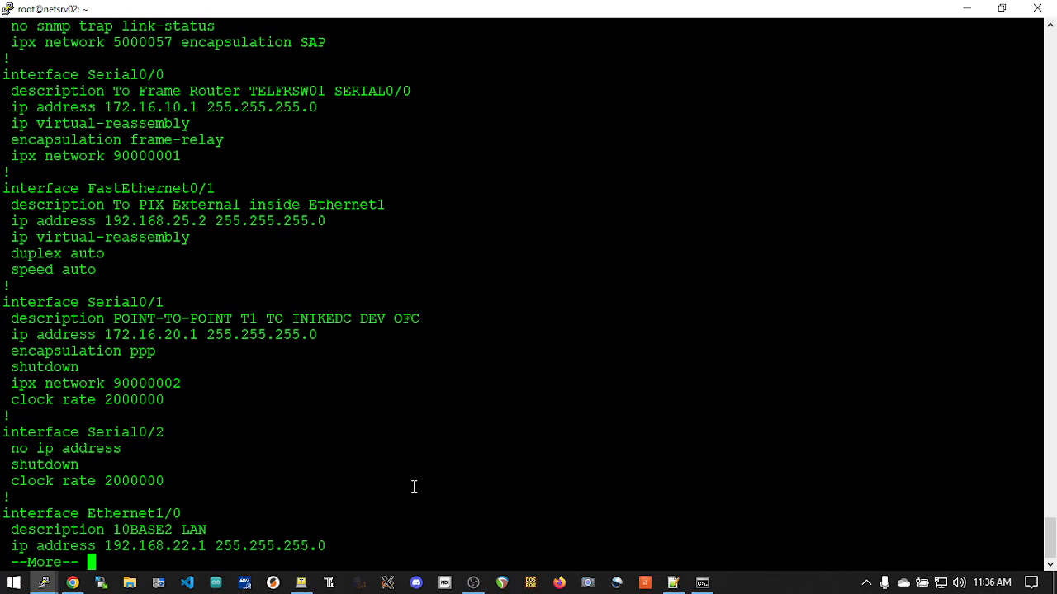
key(space)
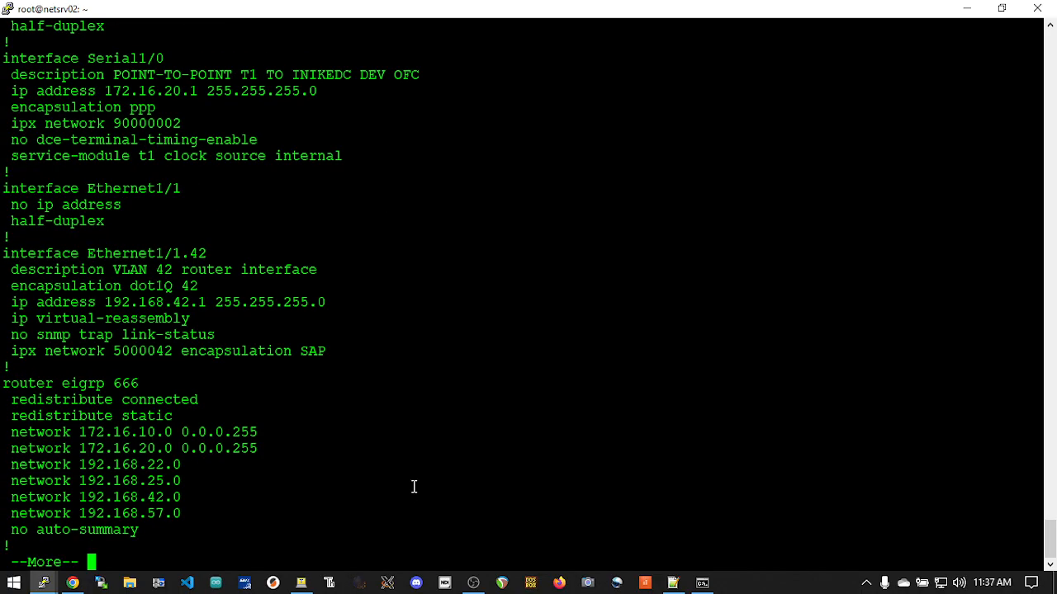
Examine the IPX network number and encapsulation type configured on interface Ethernet1/1.42
double_click(4, 254)
drag(129, 255, 396, 361)
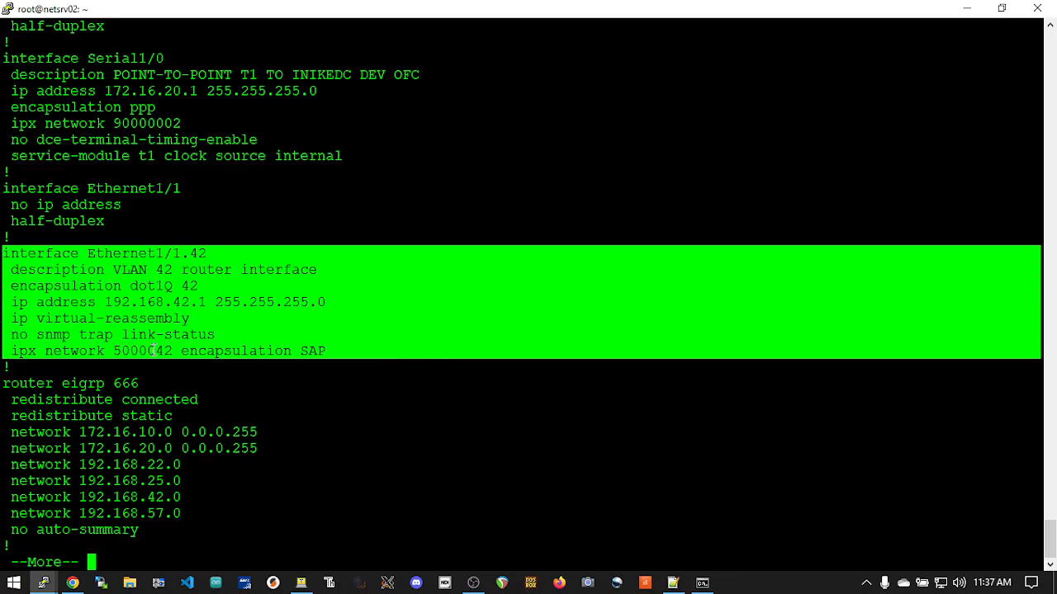
double_click(314, 351)
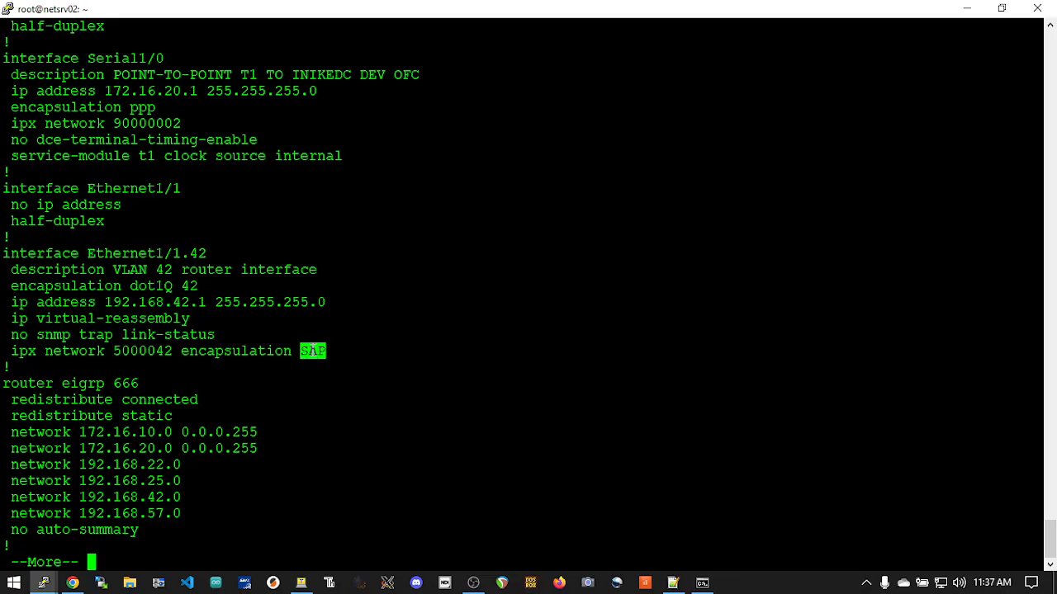
click(314, 351)
triple_click(323, 350)
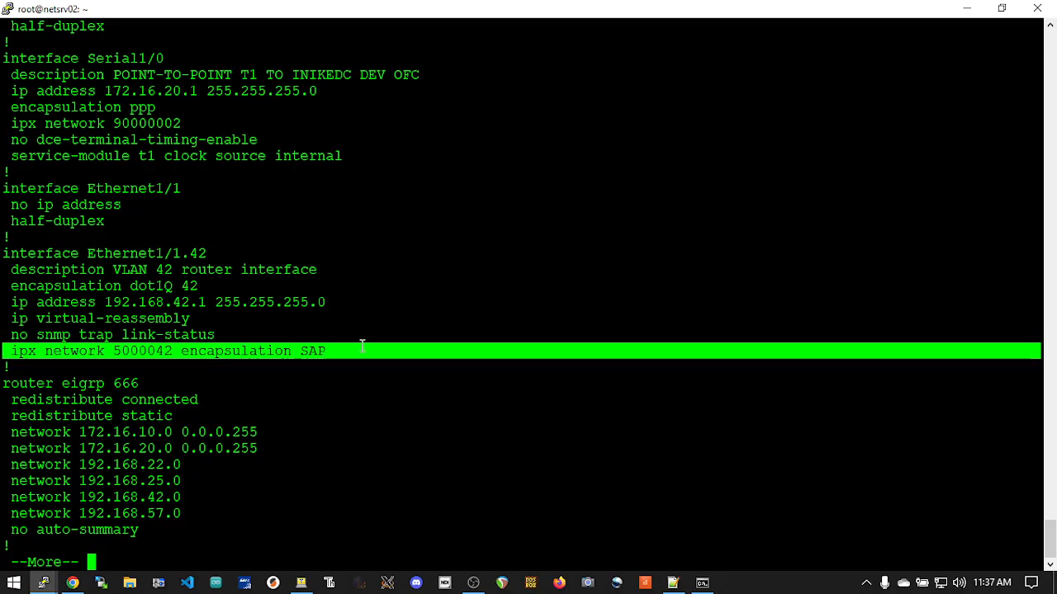
Page through the remaining router configuration output and switch back to the Proxmox console
click(346, 352)
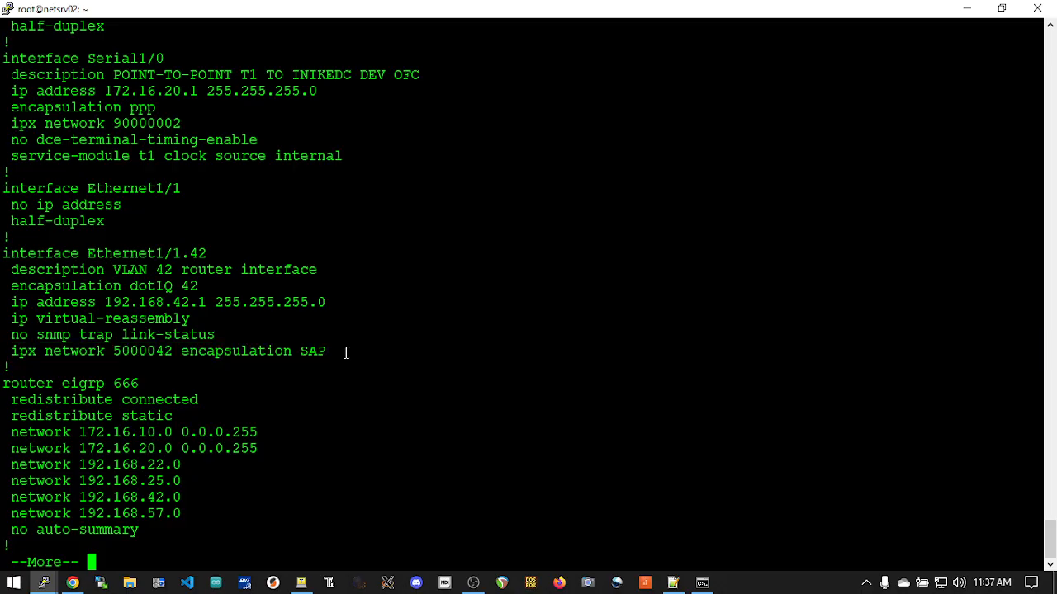
key(space)
key(alt+Tab)
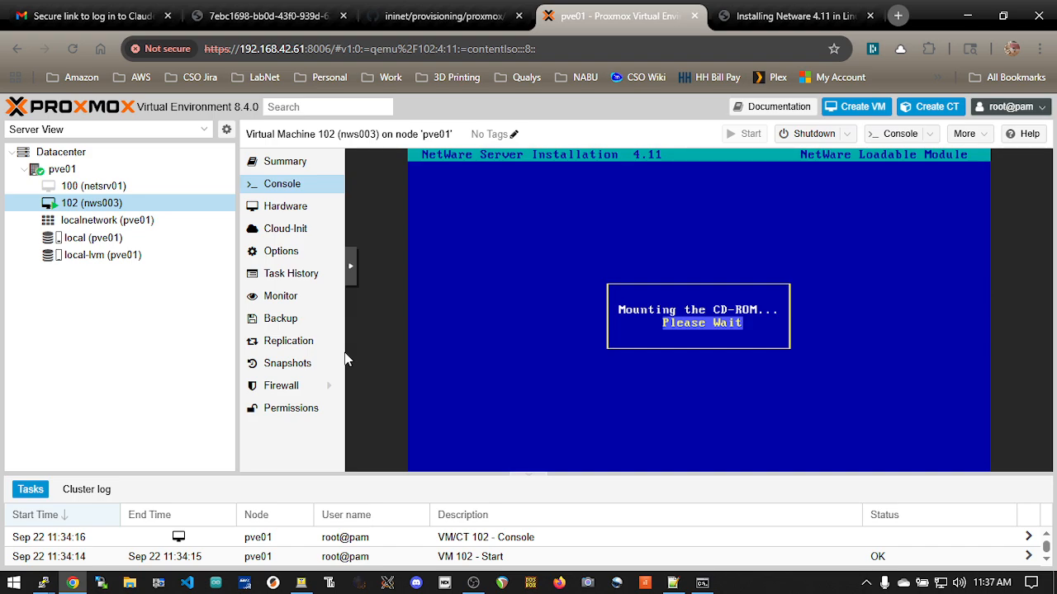
key(alt+Tab)
key(alt+Tab)
key(alt+Tab)
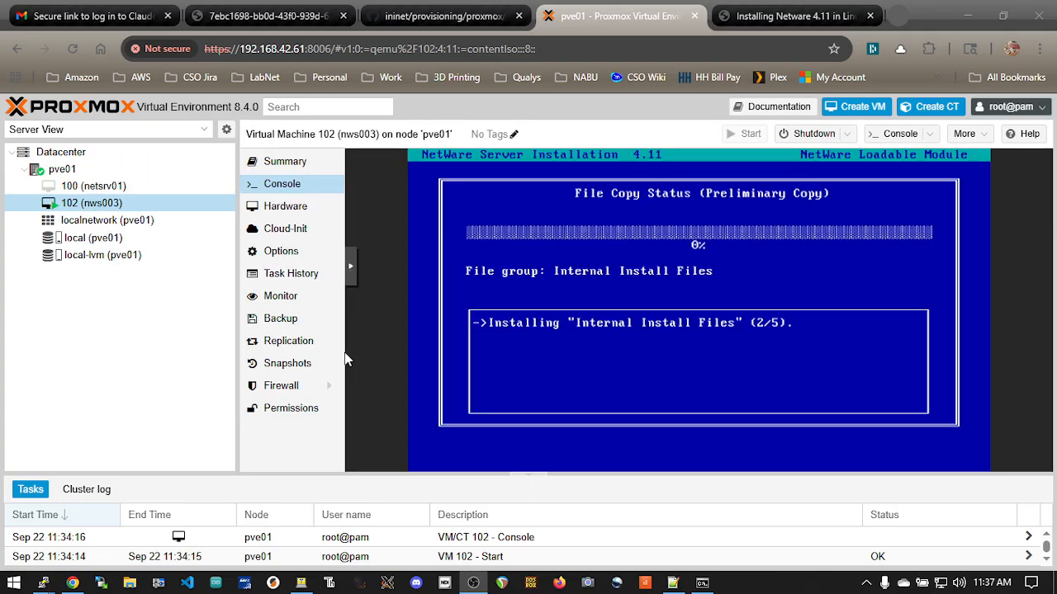
key(alt+Tab)
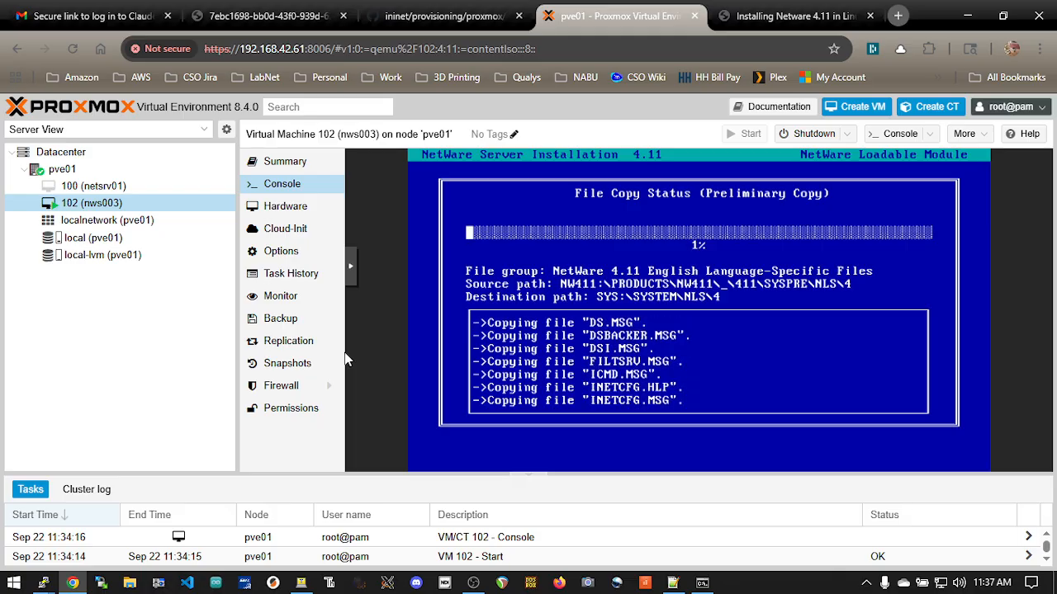
key(alt+Tab)
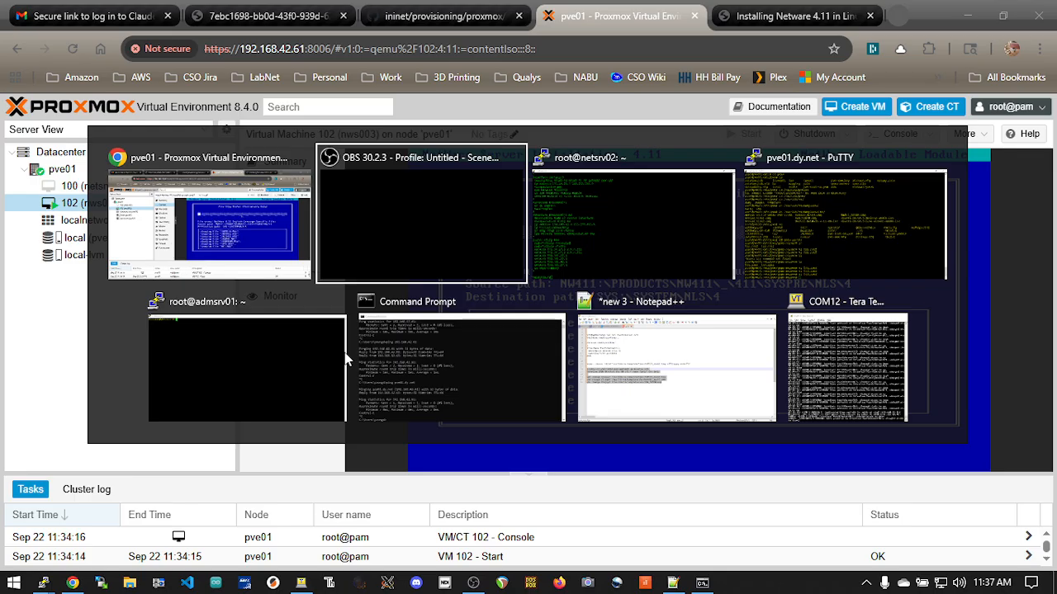
key(alt+Tab)
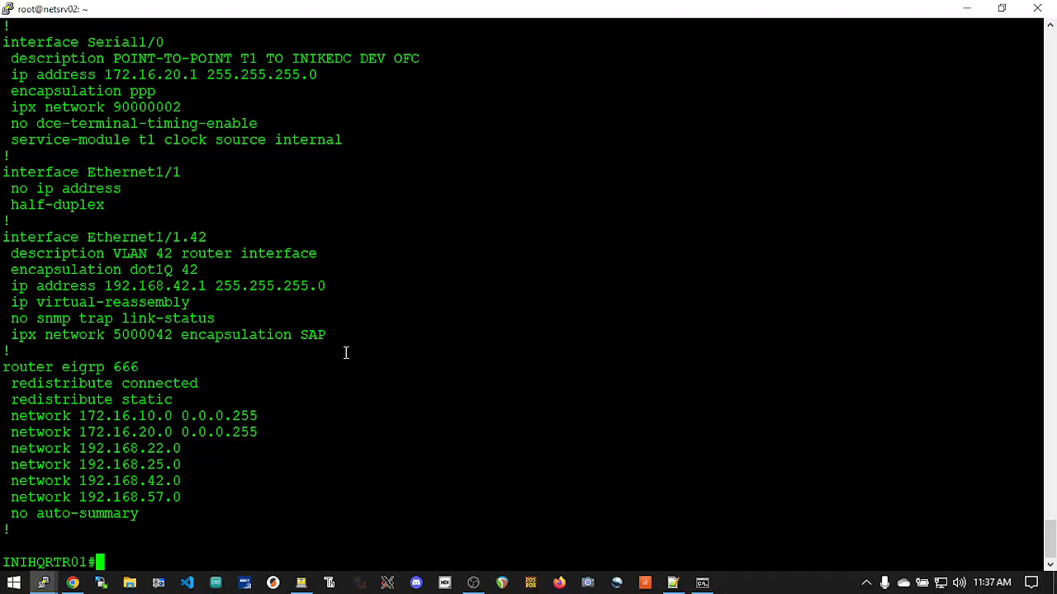
key(alt+Tab)
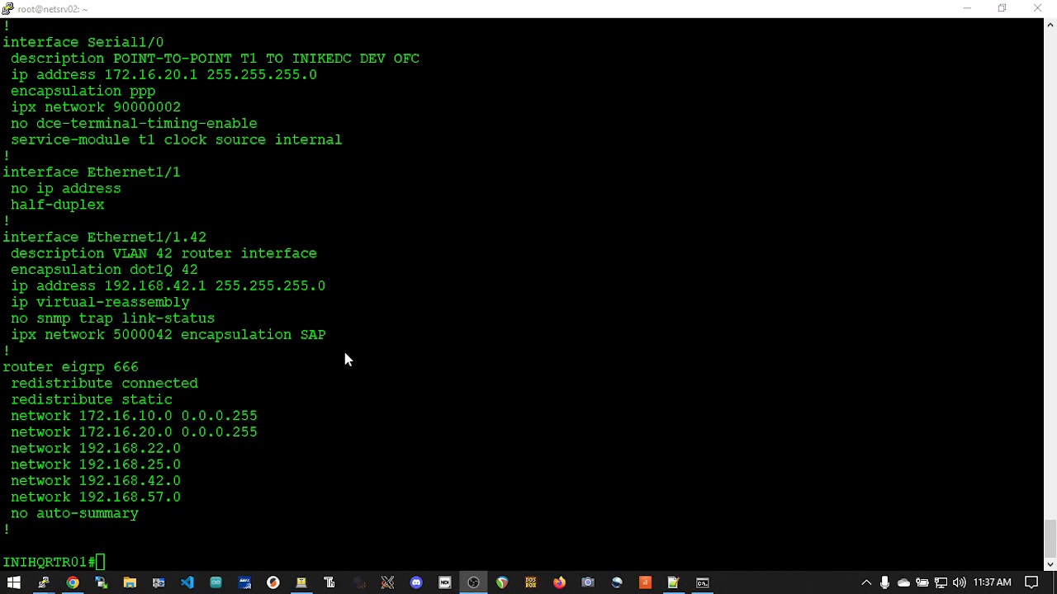
key(alt+Tab)
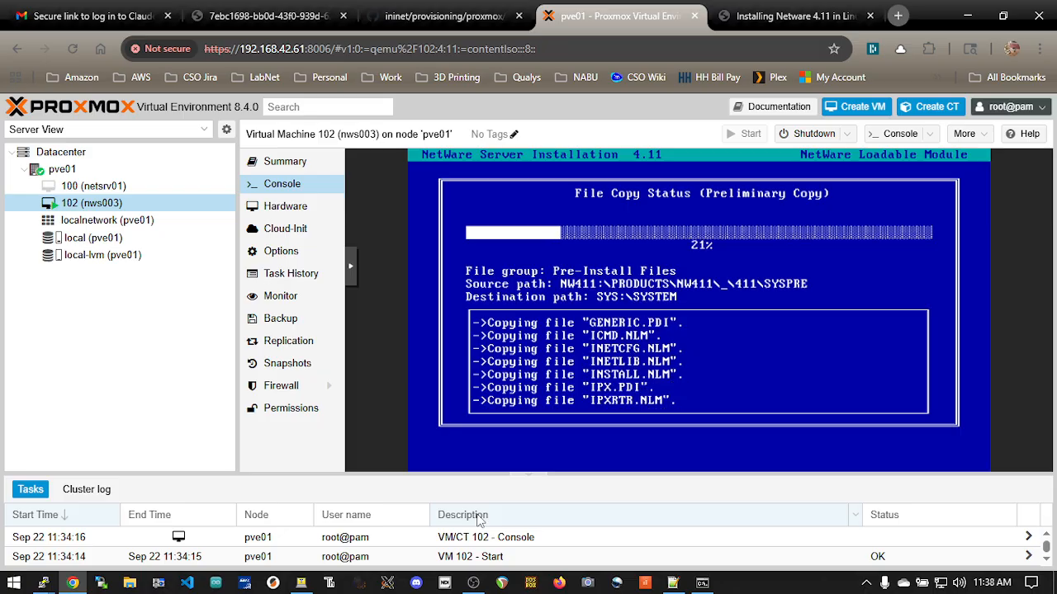
Check the Ethernet1/1.42 IPX network number in the router session, run show ipx server, and return to the Proxmox console
key(alt+Tab)
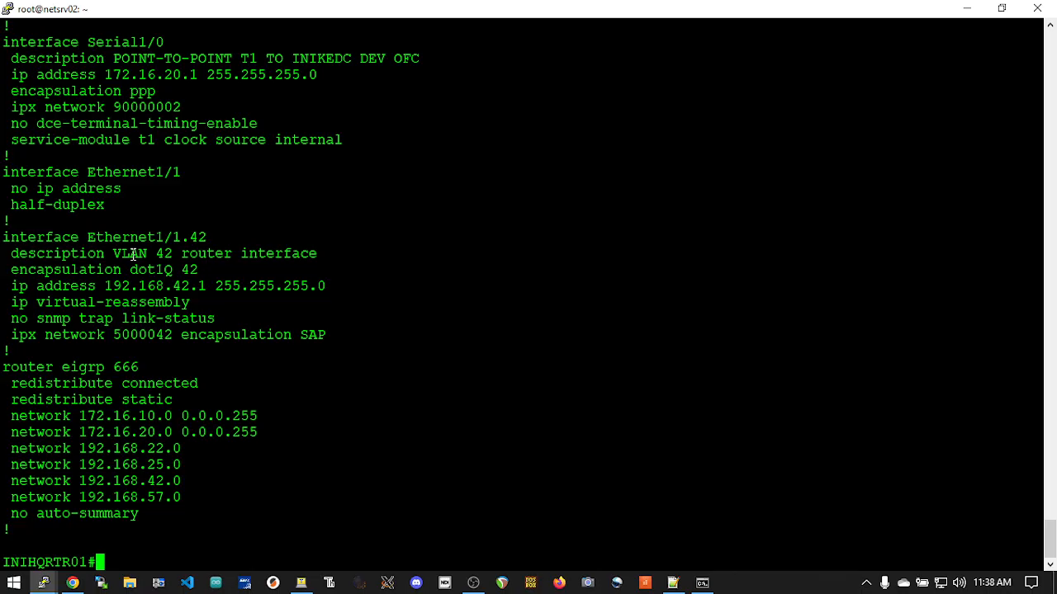
double_click(136, 334)
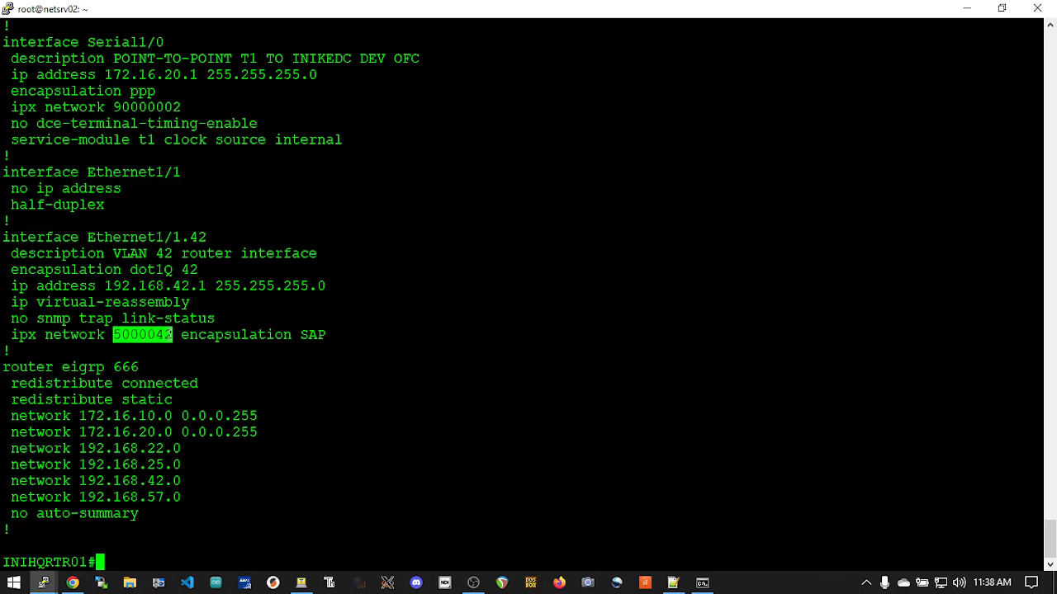
click(236, 334)
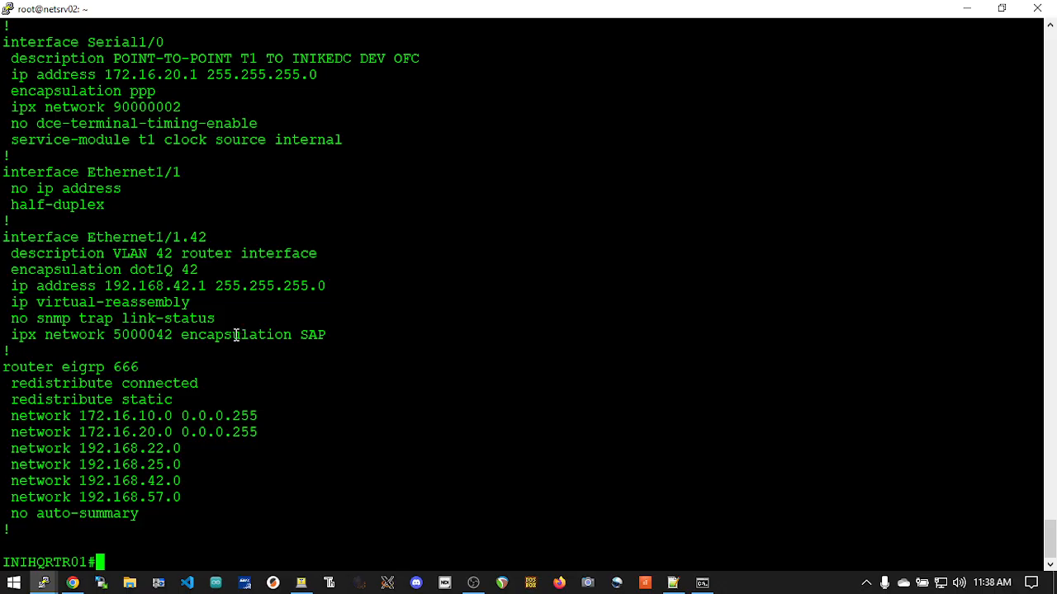
text(show ipx s)
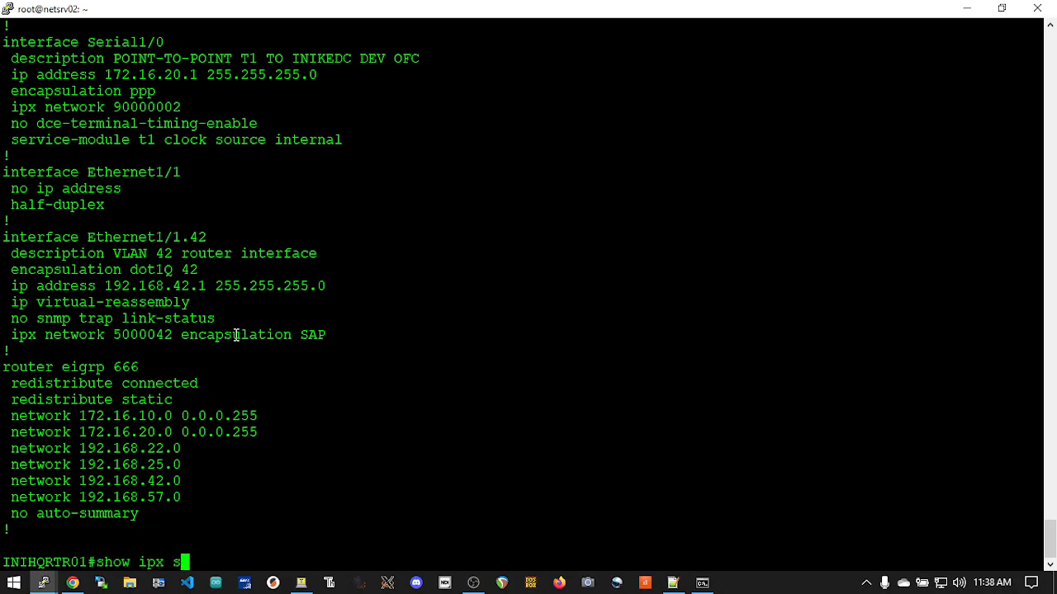
text(erver)
key(Return)
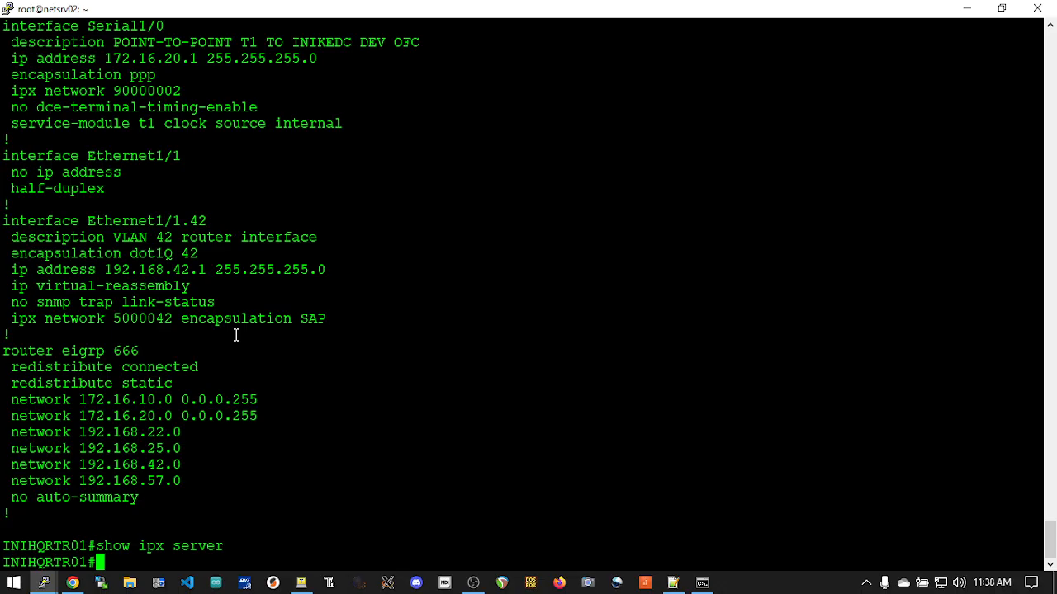
key(alt+Tab)
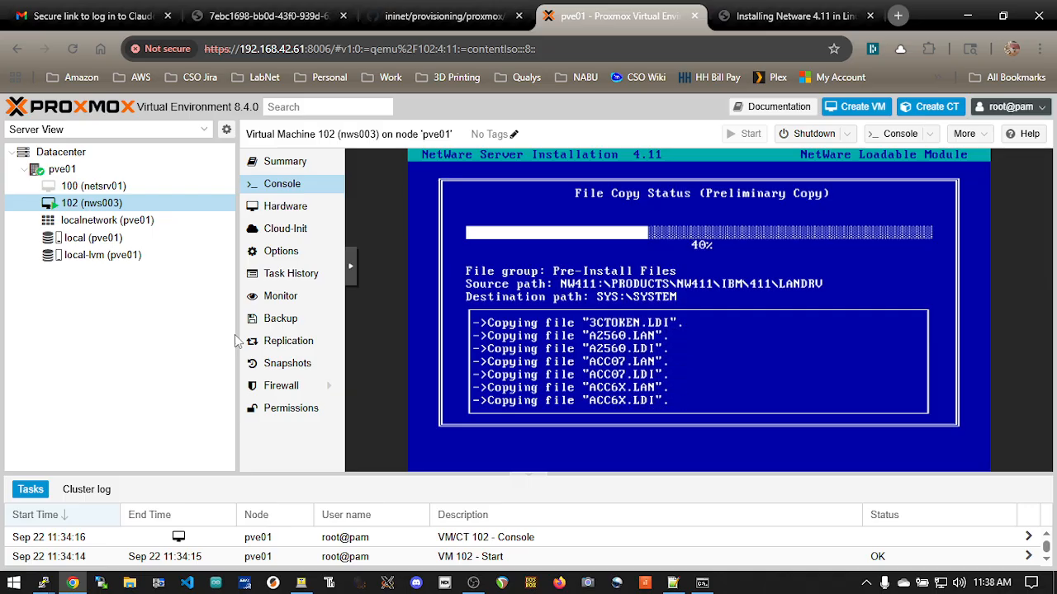
key(alt+Tab)
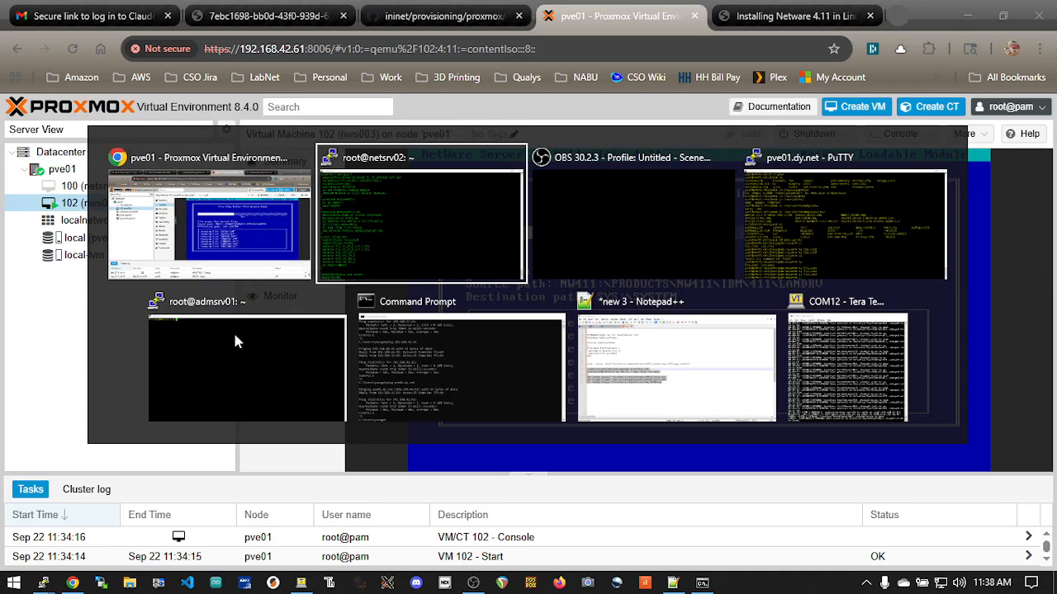
key(Tab)
key(Escape)
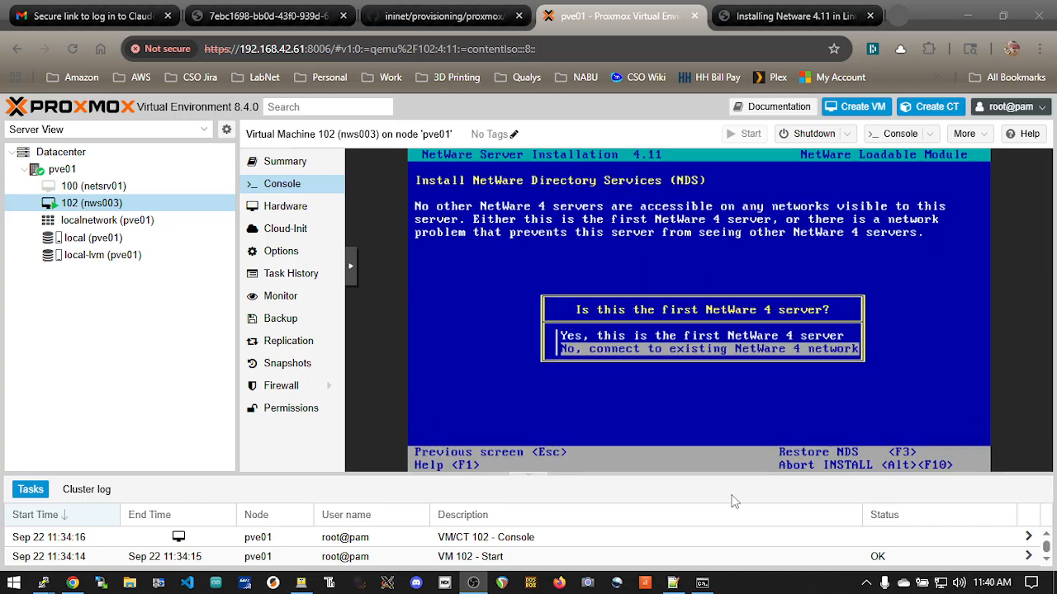
Declare this machine the first NetWare 4 server for the NetWare Directory Services installation
click(733, 501)
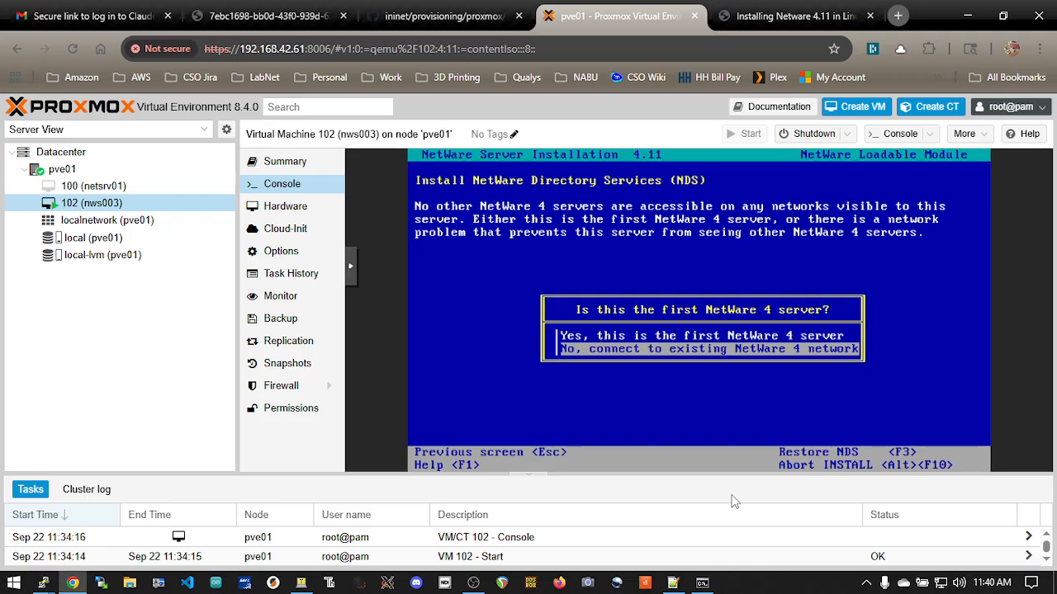
key(Up)
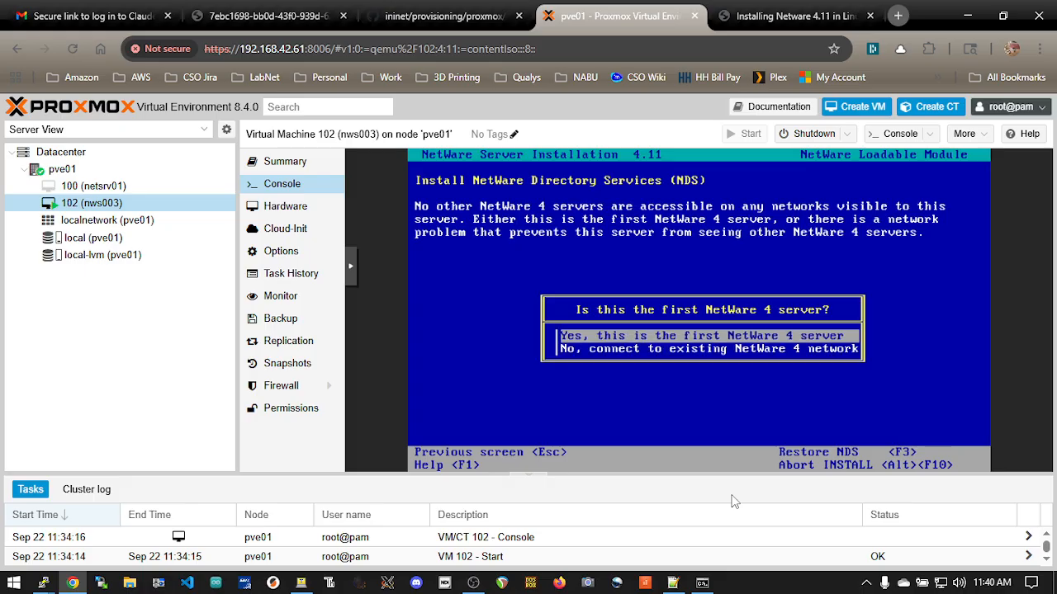
key(Return)
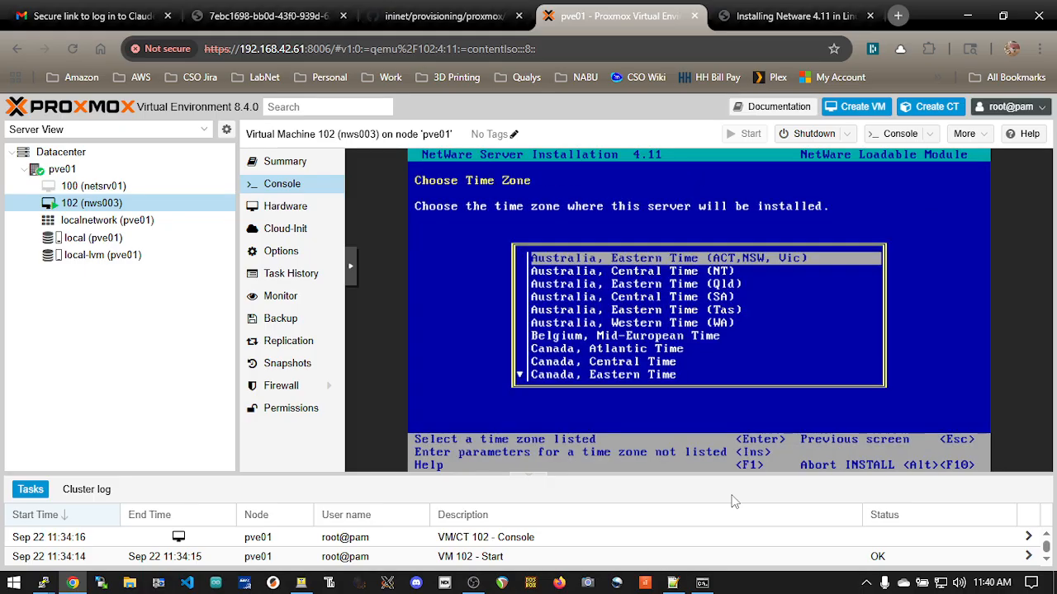
Choose "United States of America, Central Time" as the server's time zone
key(Down)
key(Down)
key(Down)
key(Down)
key(Down)
key(Down)
key(Down)
key(Down)
key(Down)
key(Down)
key(Down)
key(Down)
key(Down)
key(Down)
key(Down)
key(Down)
key(Down)
key(Down)
key(Down)
key(Down)
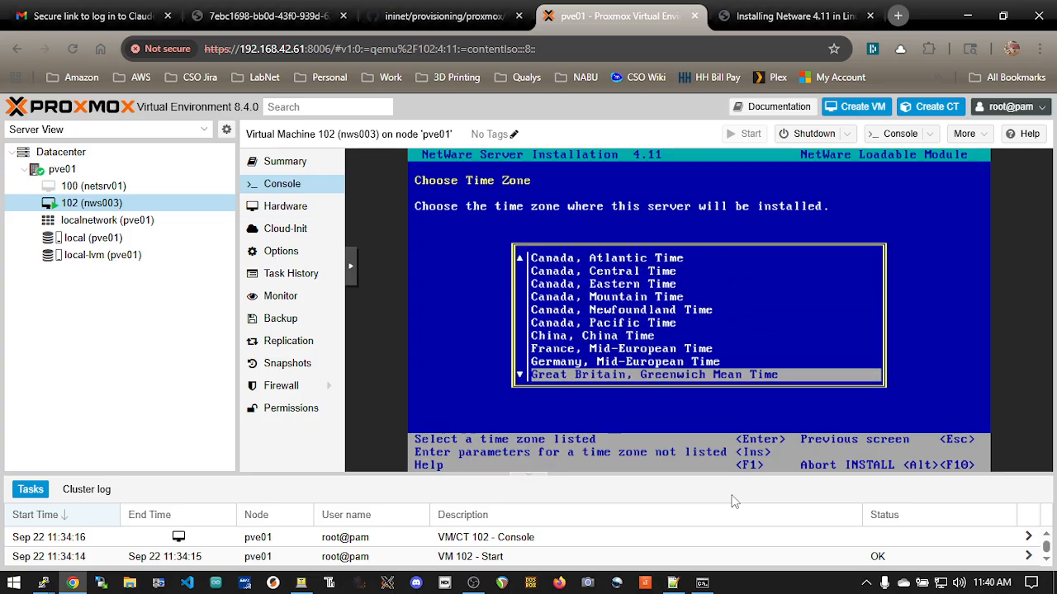
key(Up)
key(Up)
key(Up)
key(Up)
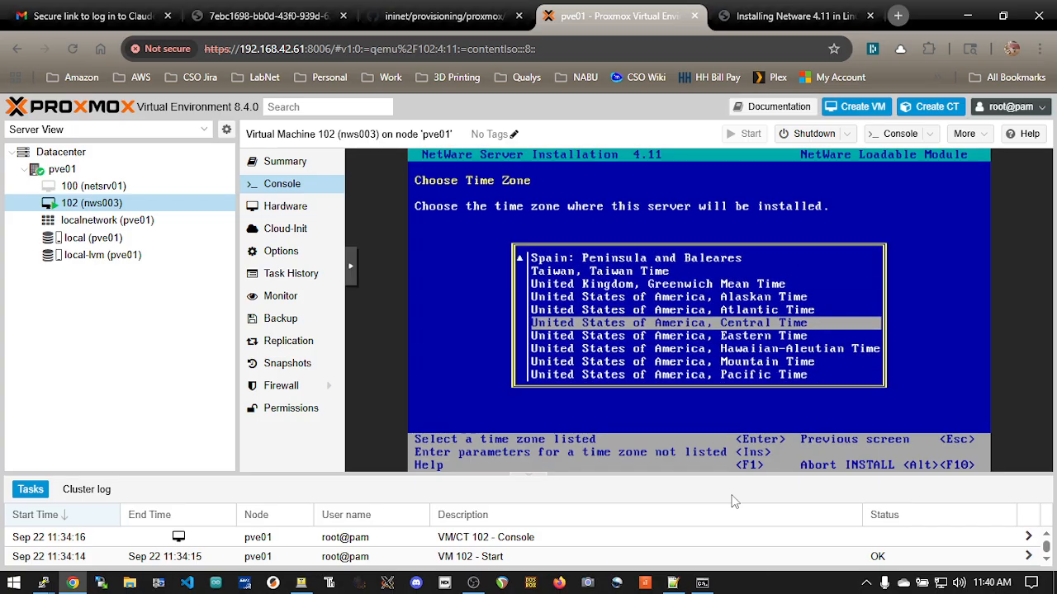
key(Return)
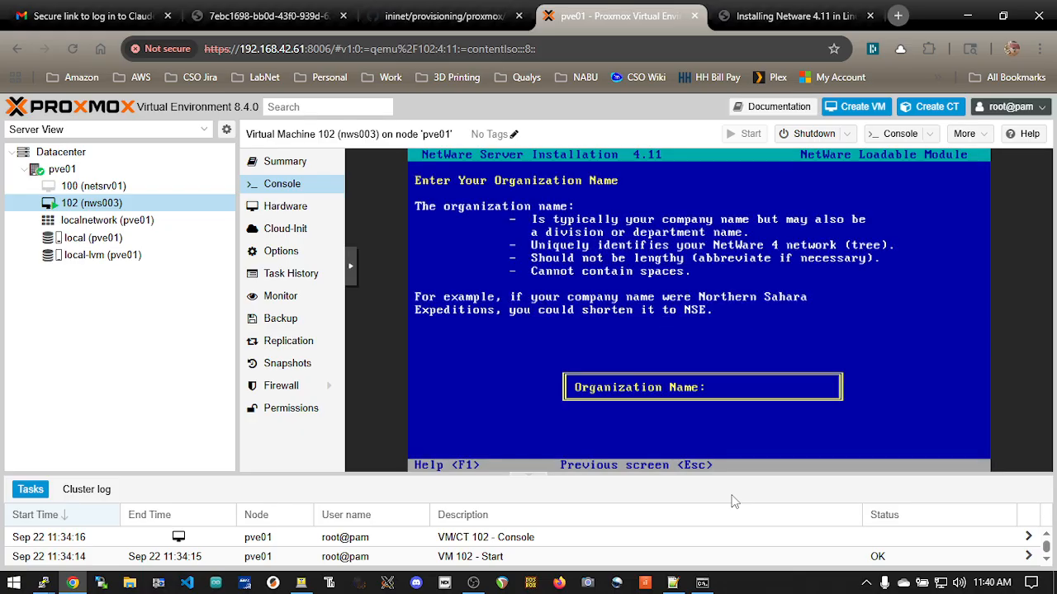
Set the organization name to INITECH, enter and verify the administrator password, and accept the directory information
text(INITECH)
key(Return)
text(novell)
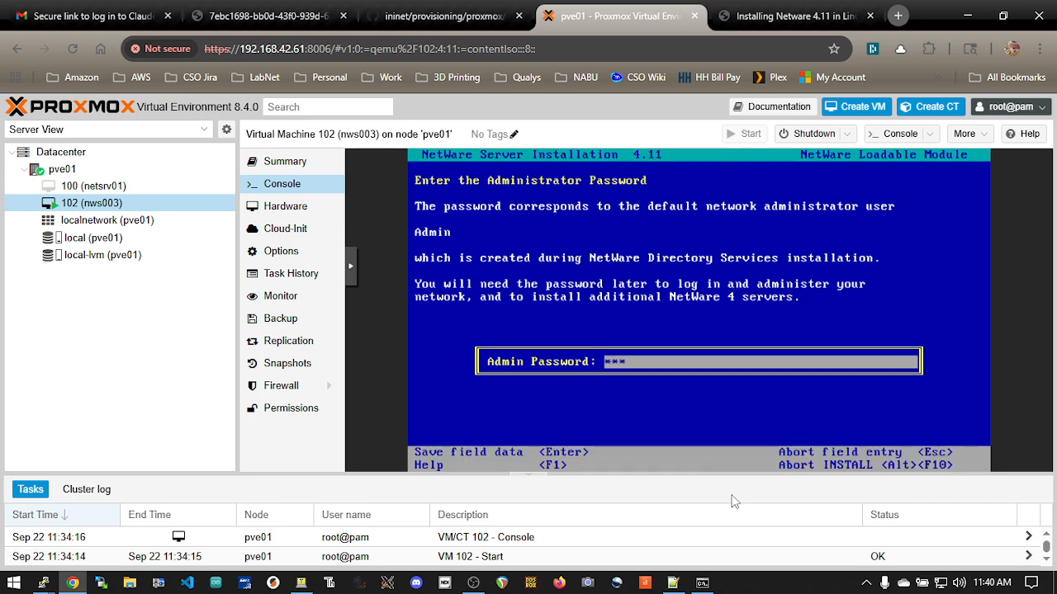
key(Return)
text(novell)
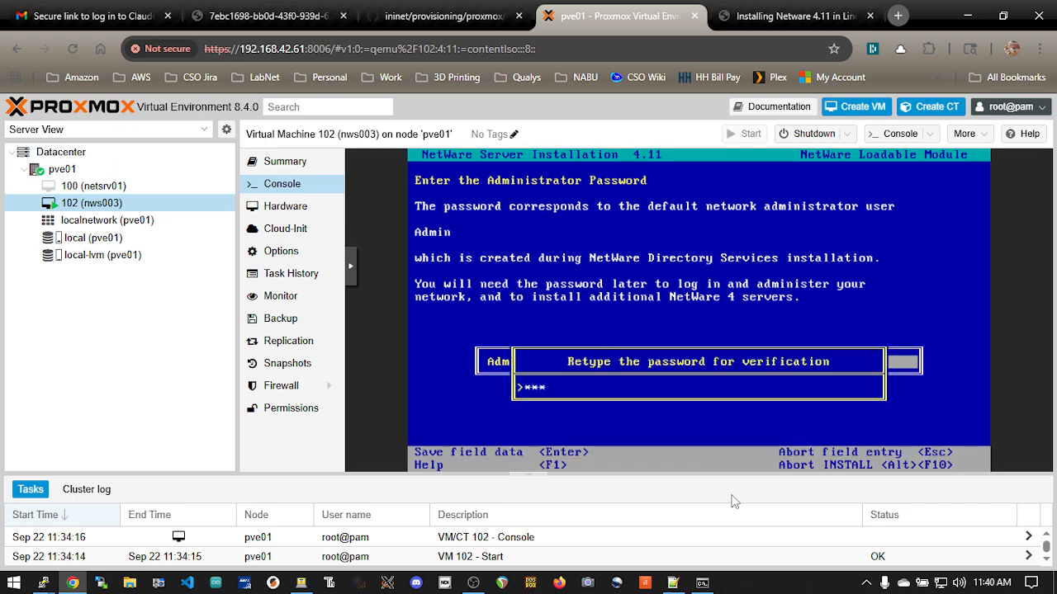
key(Return)
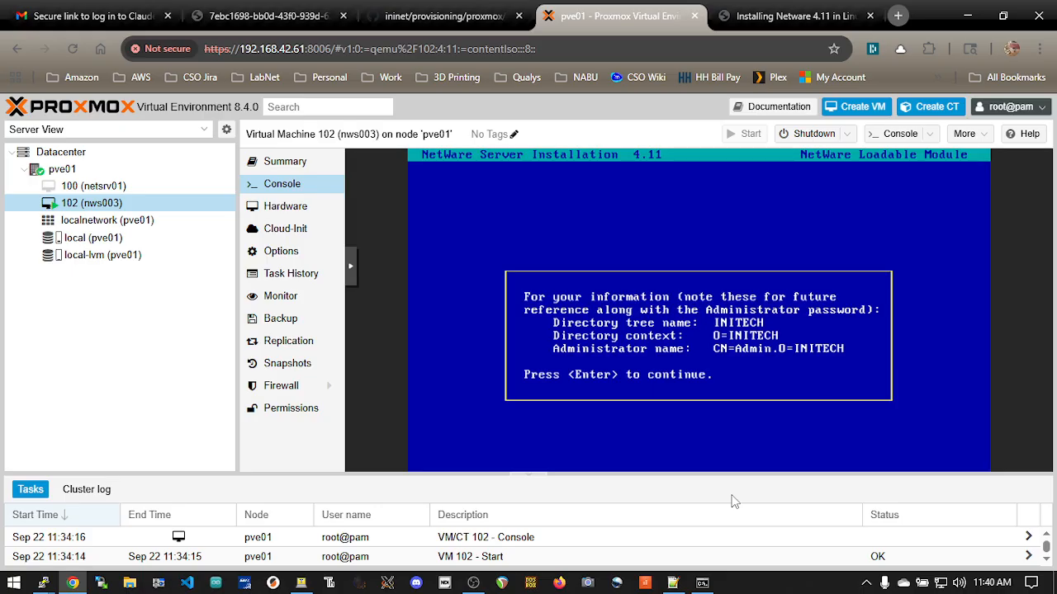
key(Return)
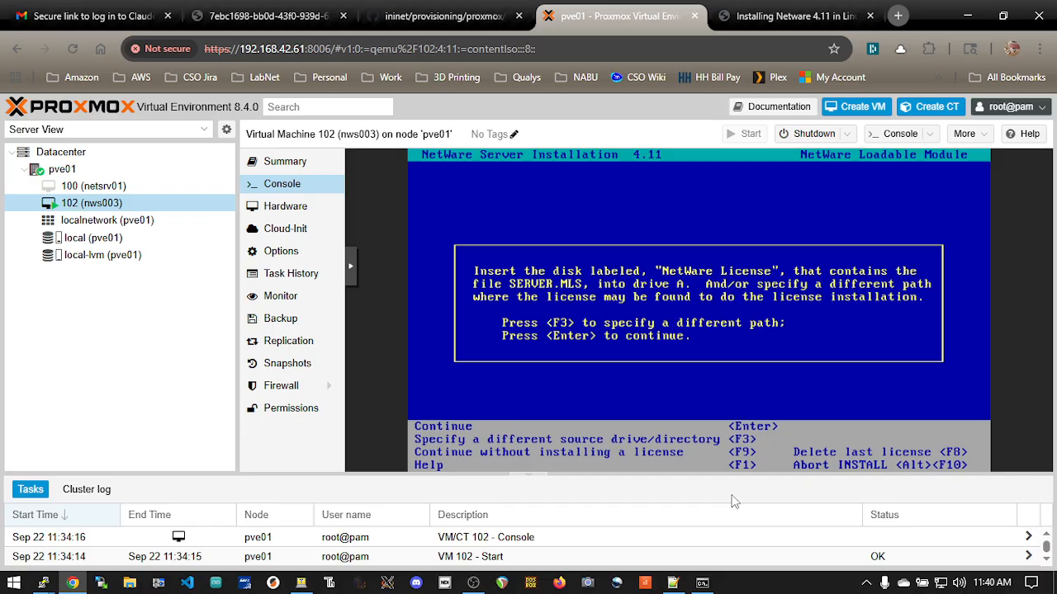
Continue with the license disk in drive A, complete the installation without optional products, and exit to the system console
key(Return)
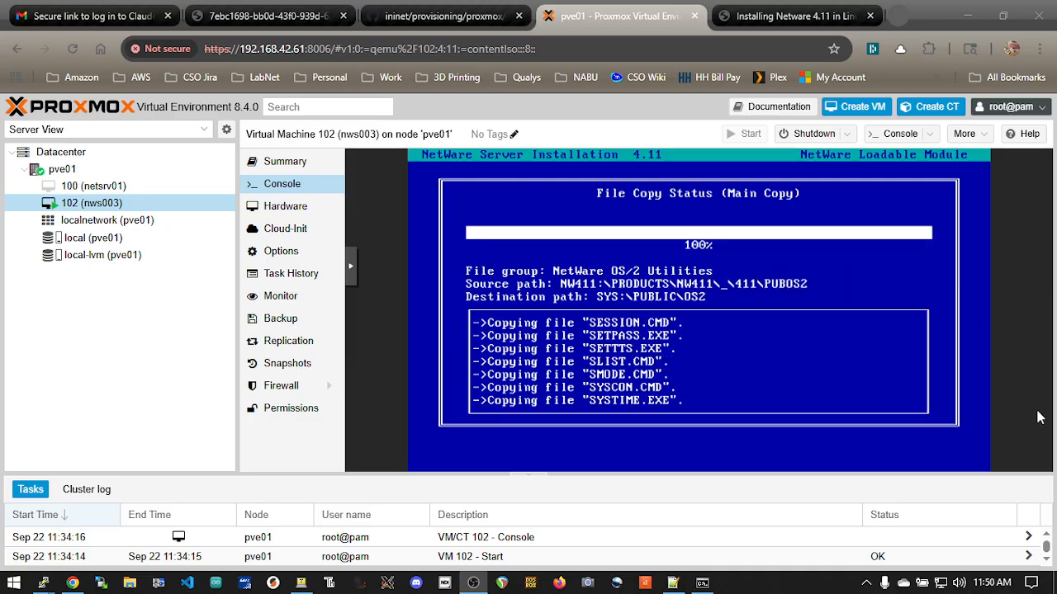
click(759, 457)
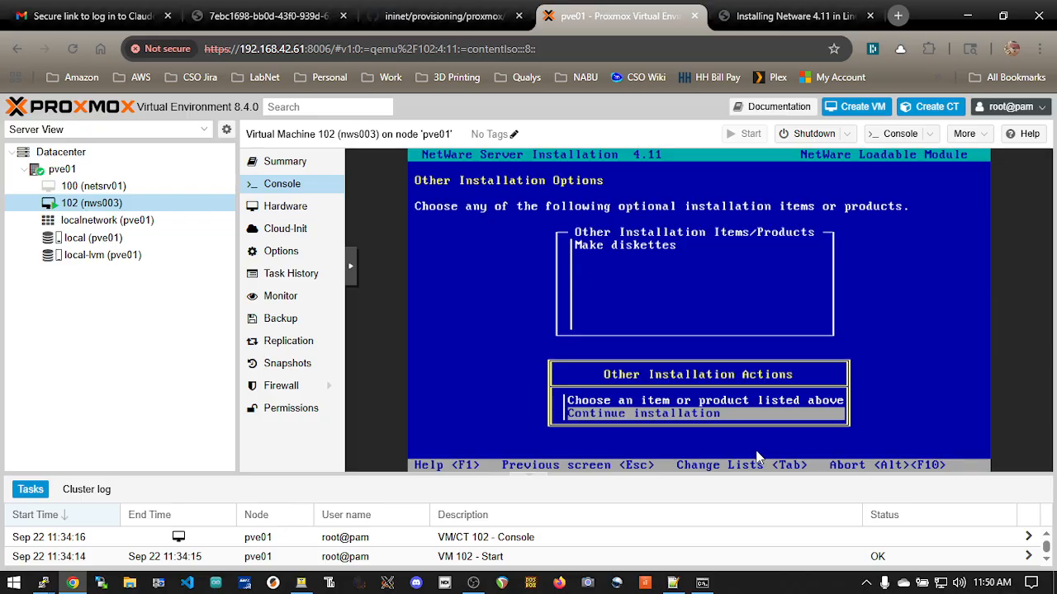
key(Return)
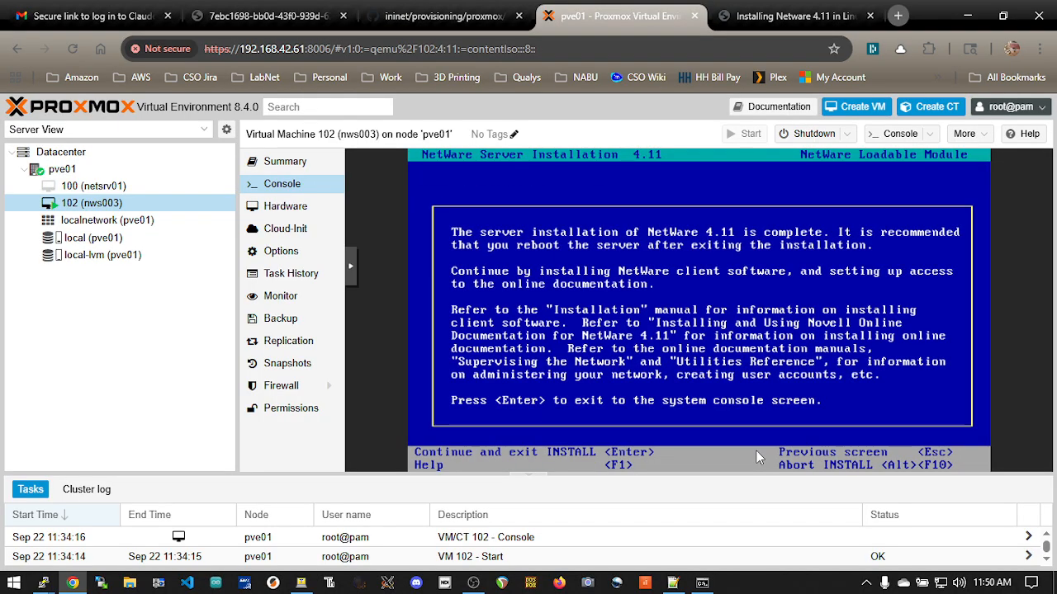
key(Return)
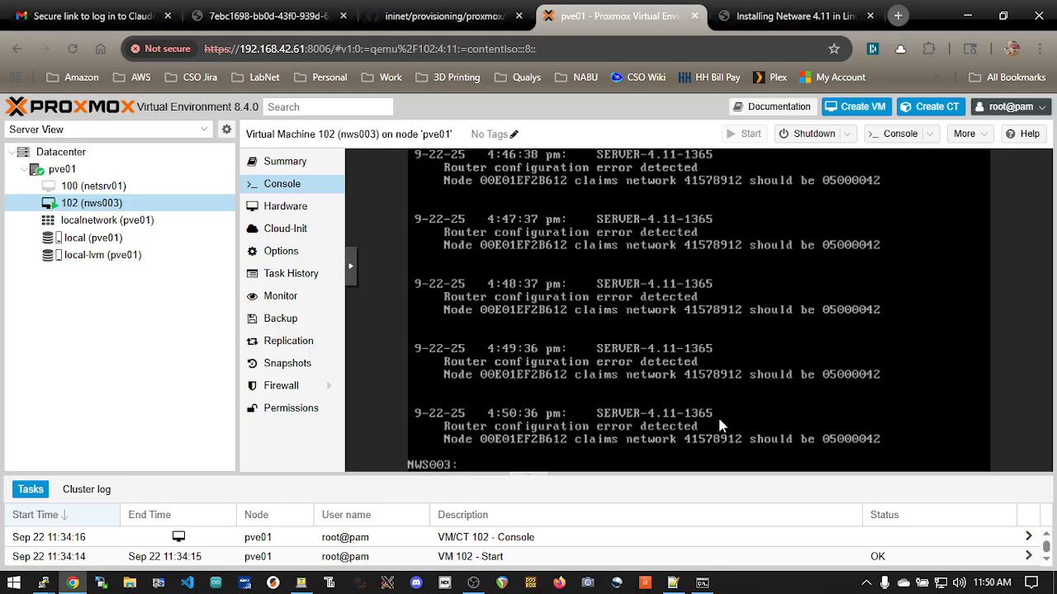
Run load install on the NWS003 console and open AUTOEXEC.NCF for editing through the NCF files options
text(load install)
key(Return)
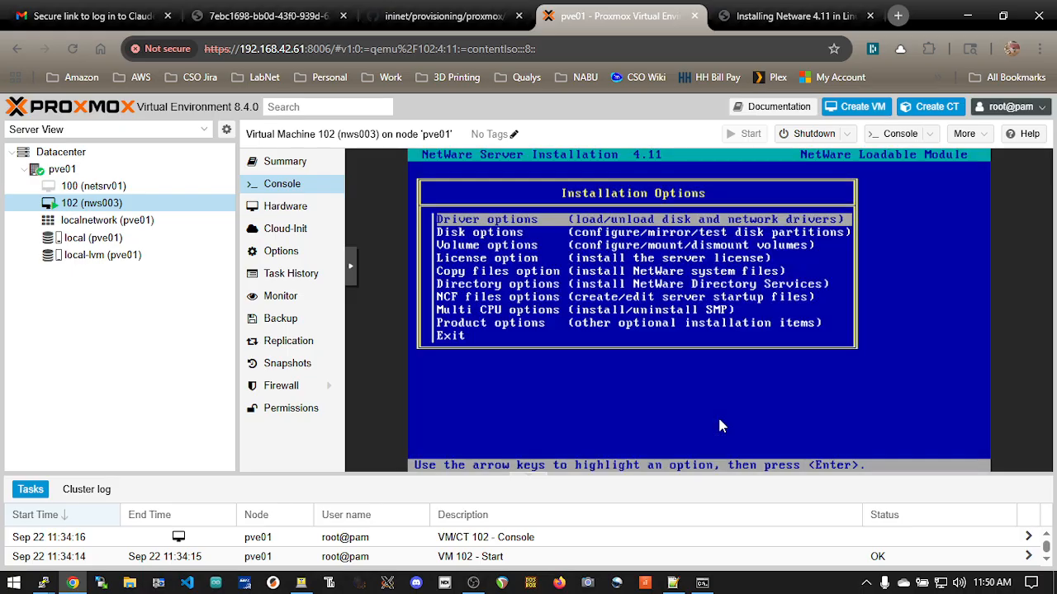
key(Down)
key(Down)
key(Down)
key(Down)
key(Down)
key(Down)
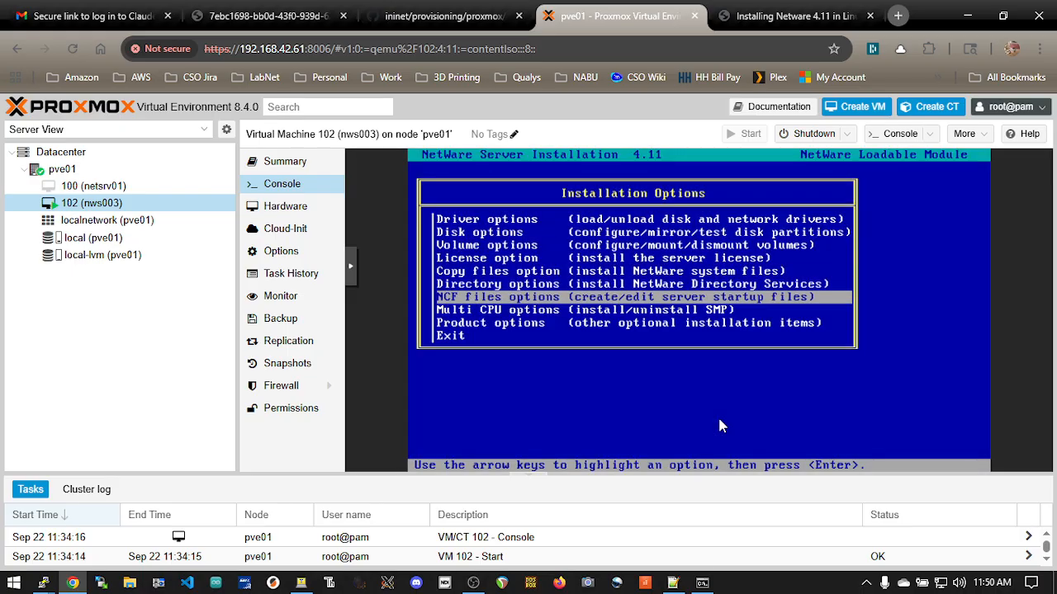
key(Return)
key(Down)
key(Down)
key(Down)
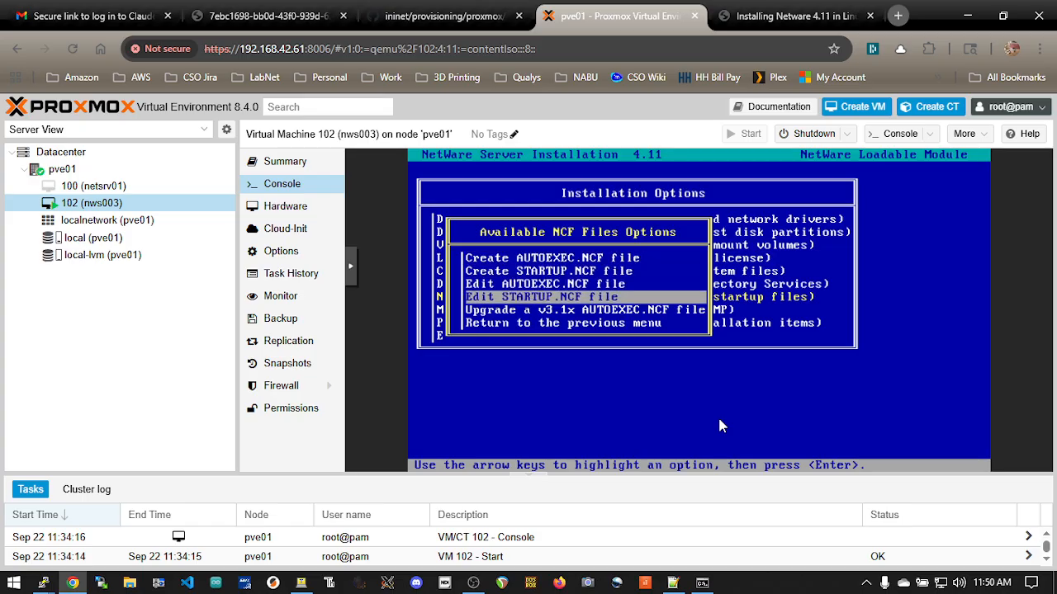
key(Up)
key(Return)
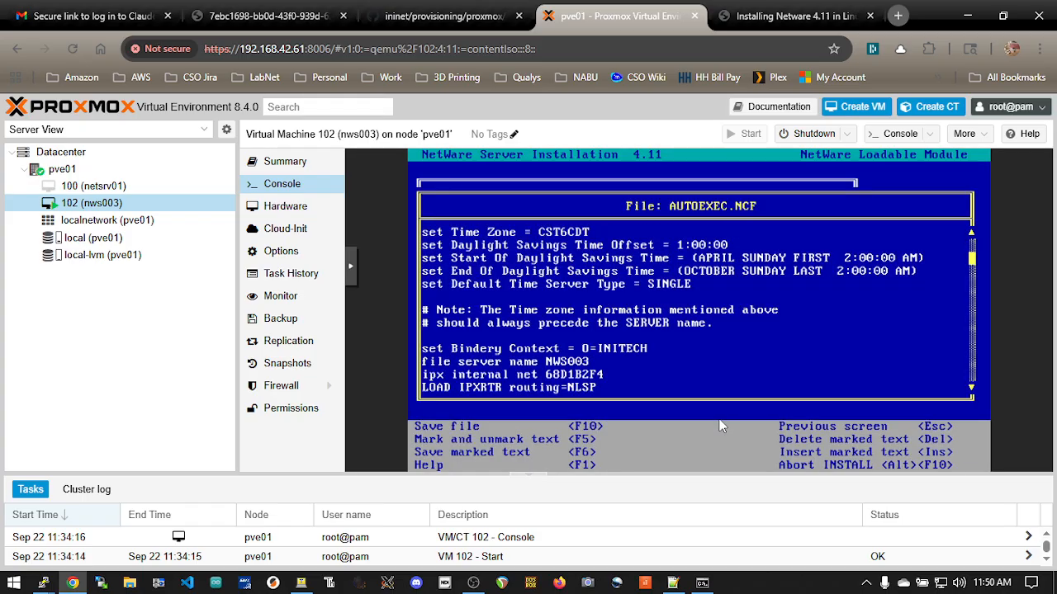
Comment out the LOAD PCNTNW line for the Ethernet_802.3 frame in AUTOEXEC.NCF
key(Down)
key(Down)
key(Down)
key(Down)
key(Down)
key(Down)
key(Down)
key(Down)
key(Down)
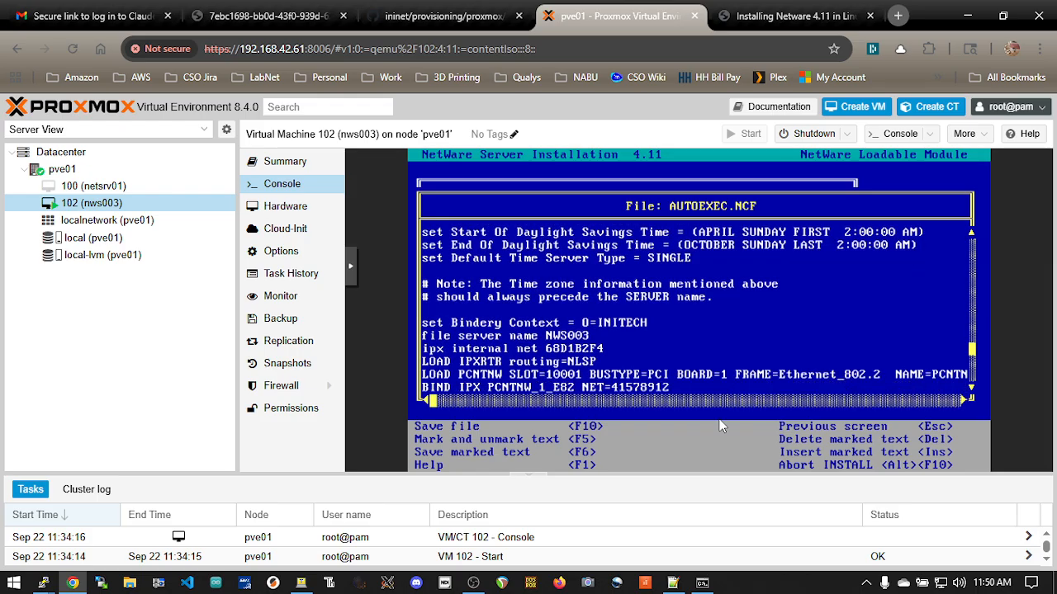
key(Down)
key(Down)
key(Down)
key(Down)
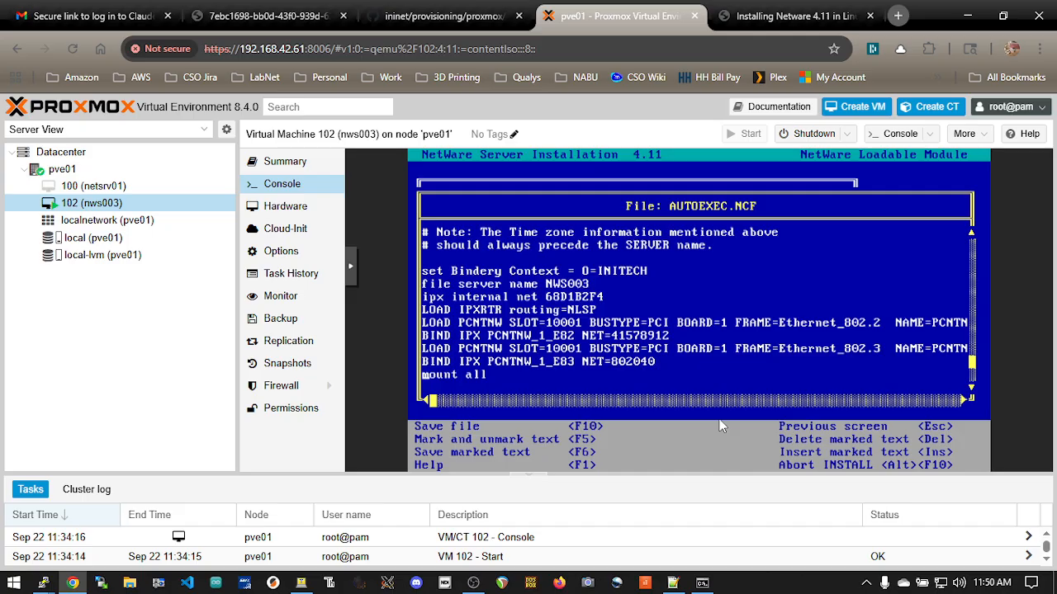
key(Up)
text(#)
Comment out the BIND IPX PCNTNW_1_E83 line in AUTOEXEC.NCF
key(Down)
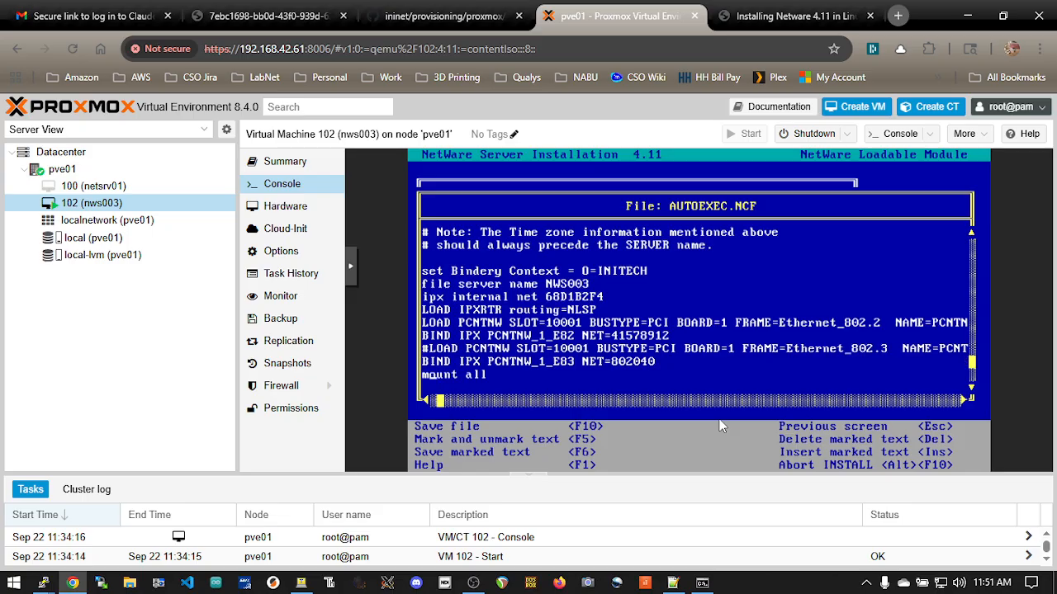
key(Left)
text(8)
text(\)
text(2)
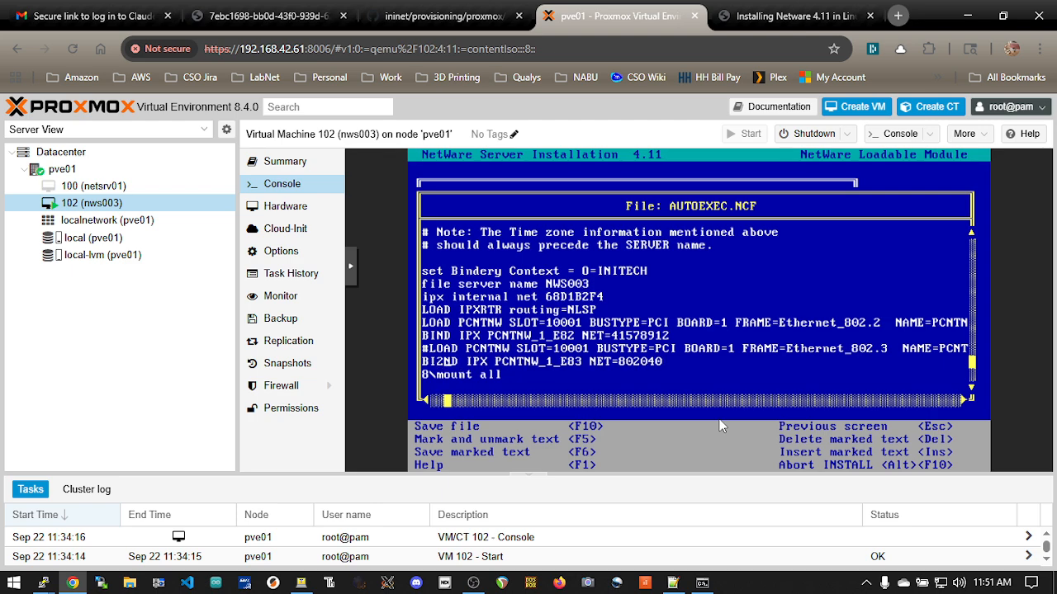
key(BackSpace)
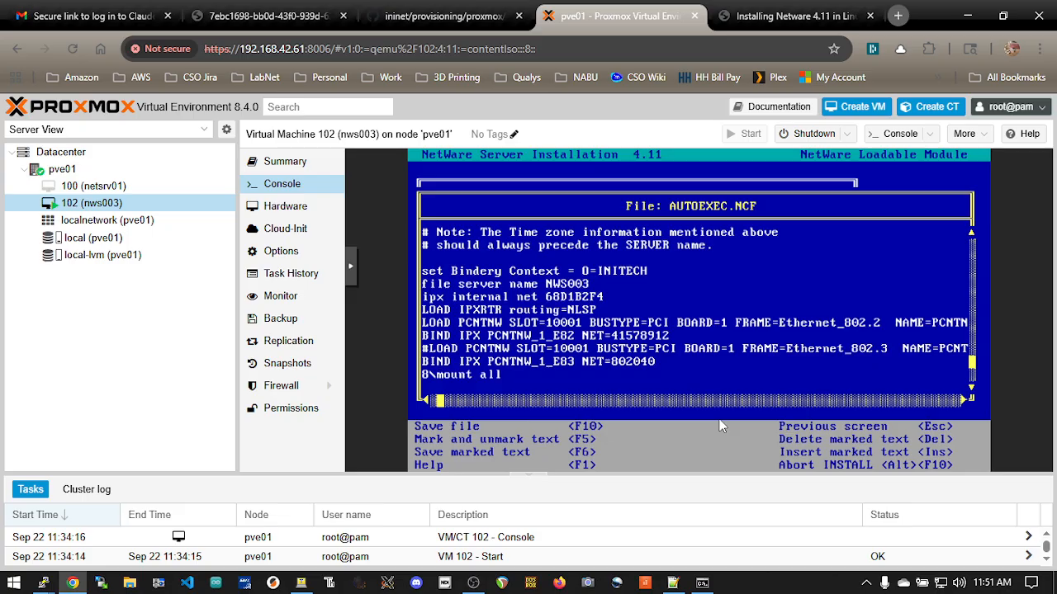
key(BackSpace)
key(BackSpace)
text(#)
key(BackSpace)
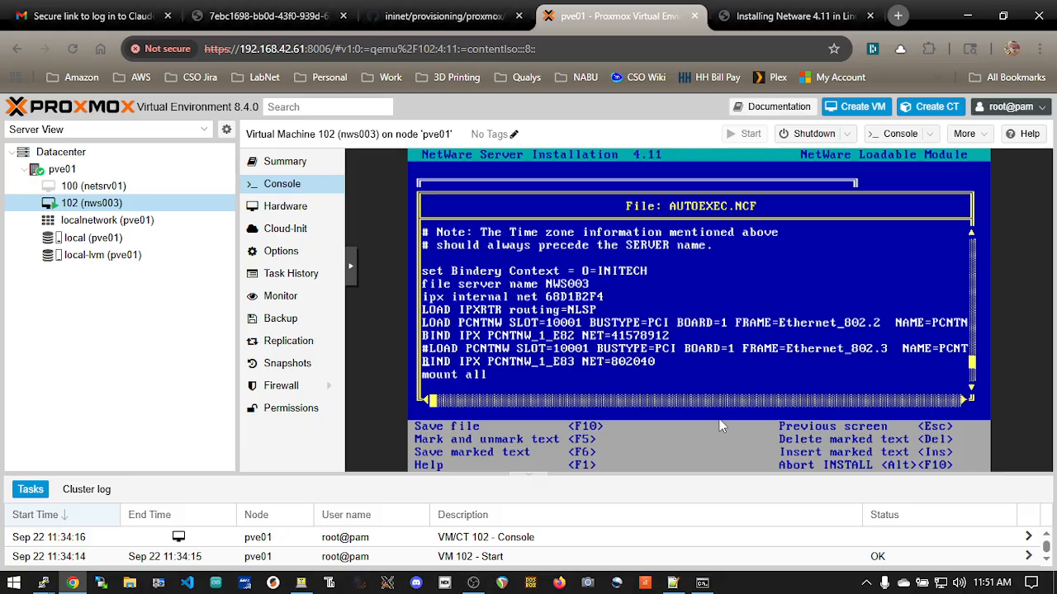
text(#)
key(Up)
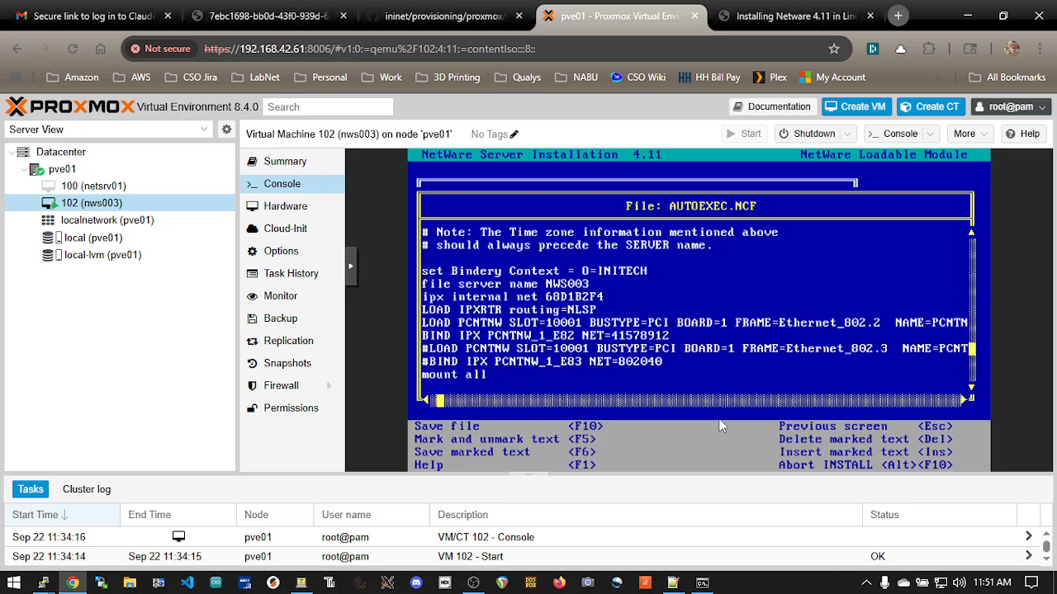
key(Up)
text(6666)
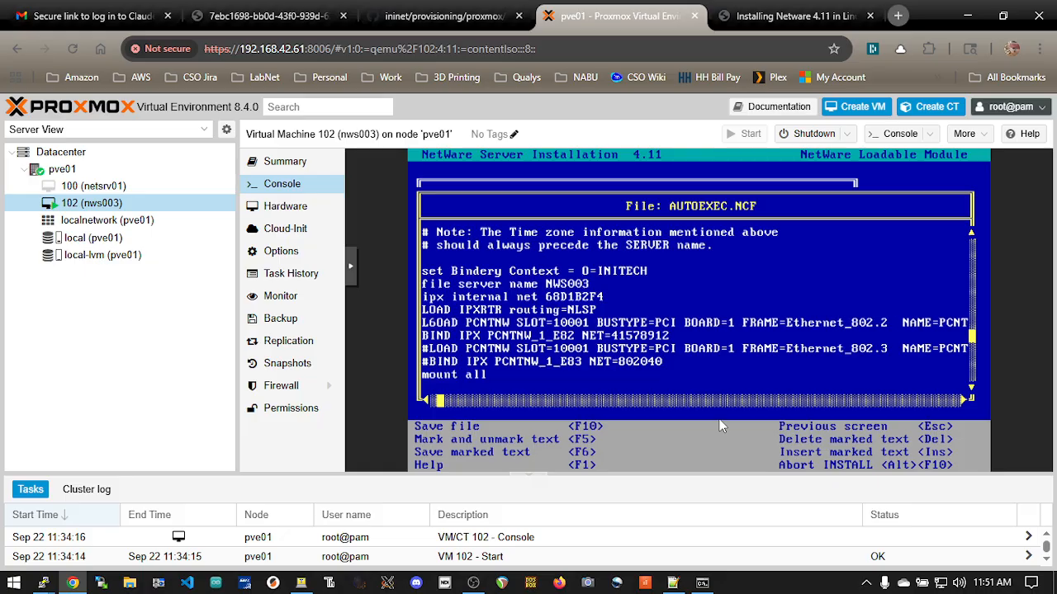
key(BackSpace)
key(BackSpace)
key(BackSpace)
key(BackSpace)
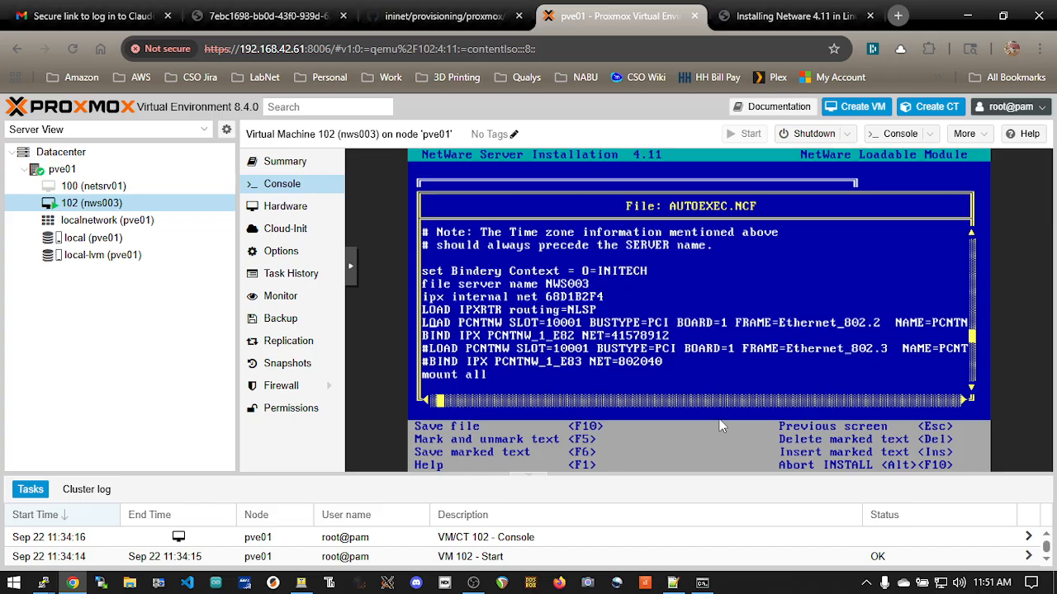
Set the network number on the BIND IPX PCNTNW_1_E82 line to NET=05000042
key(Down)
key(Right)
key(Right)
key(Right)
key(Right)
key(Right)
key(Right)
key(Right)
key(Right)
key(Right)
key(Right)
key(Right)
key(Right)
key(Right)
key(Right)
key(Right)
key(Right)
key(Right)
key(Right)
key(Right)
key(Right)
key(Home)
key(End)
key(BackSpace)
key(BackSpace)
key(BackSpace)
key(BackSpace)
key(BackSpace)
key(BackSpace)
key(BackSpace)
key(BackSpace)
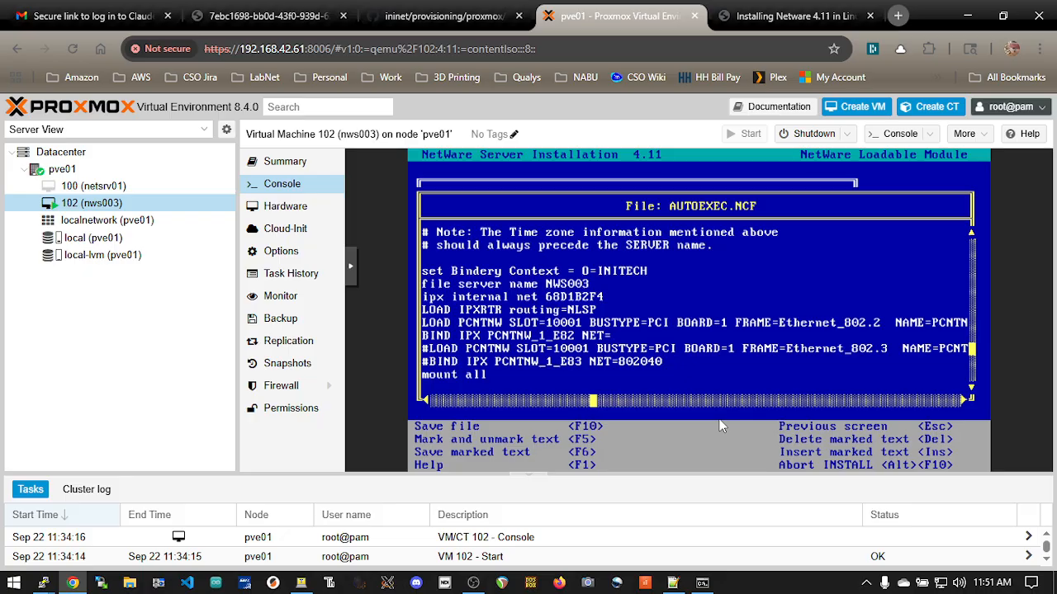
text(05000042)
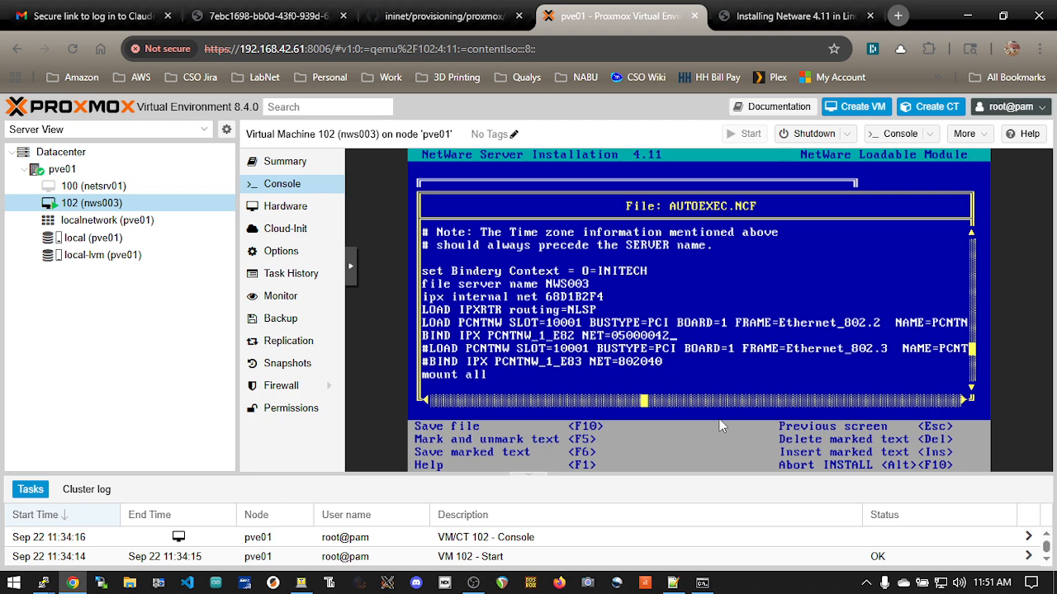
Save AUTOEXEC.NCF and return to the main installation options
key(F10)
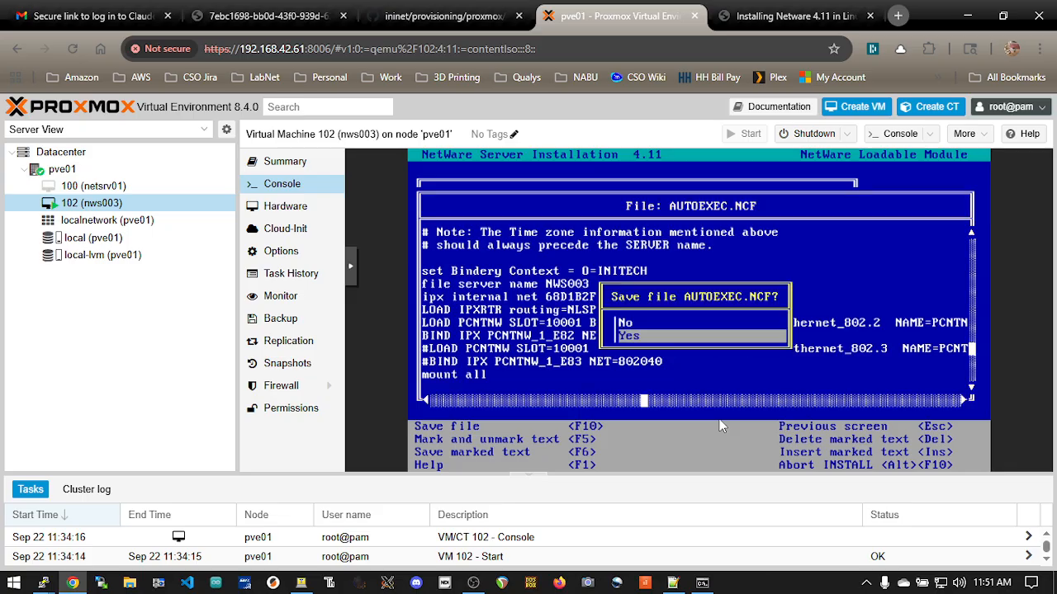
key(Return)
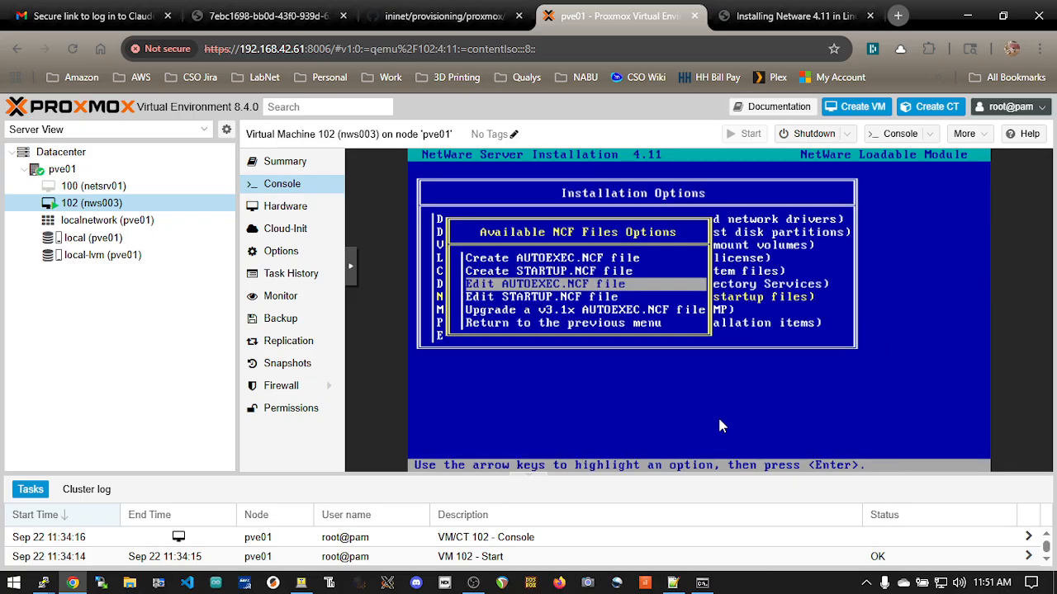
key(Down)
key(Down)
key(Down)
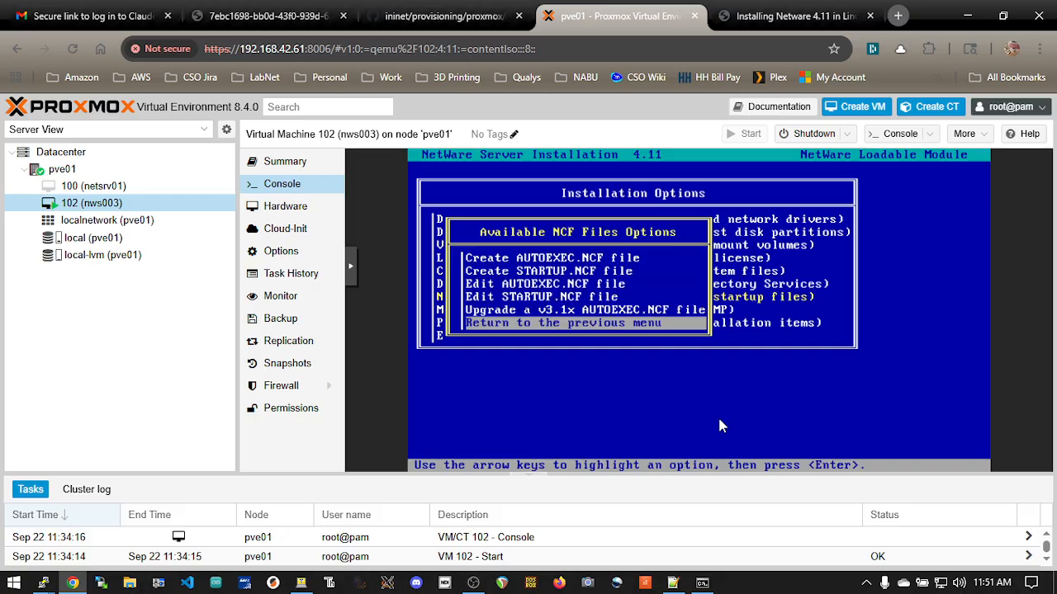
key(Return)
key(Down)
key(Down)
key(Down)
key(Up)
key(Up)
key(Up)
key(Up)
key(Up)
key(Up)
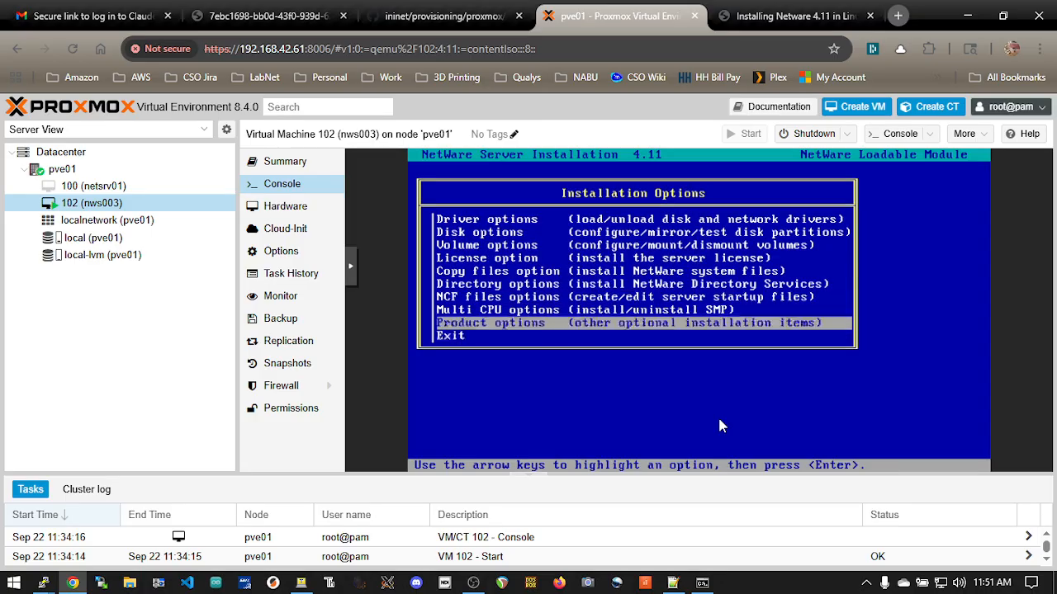
key(Return)
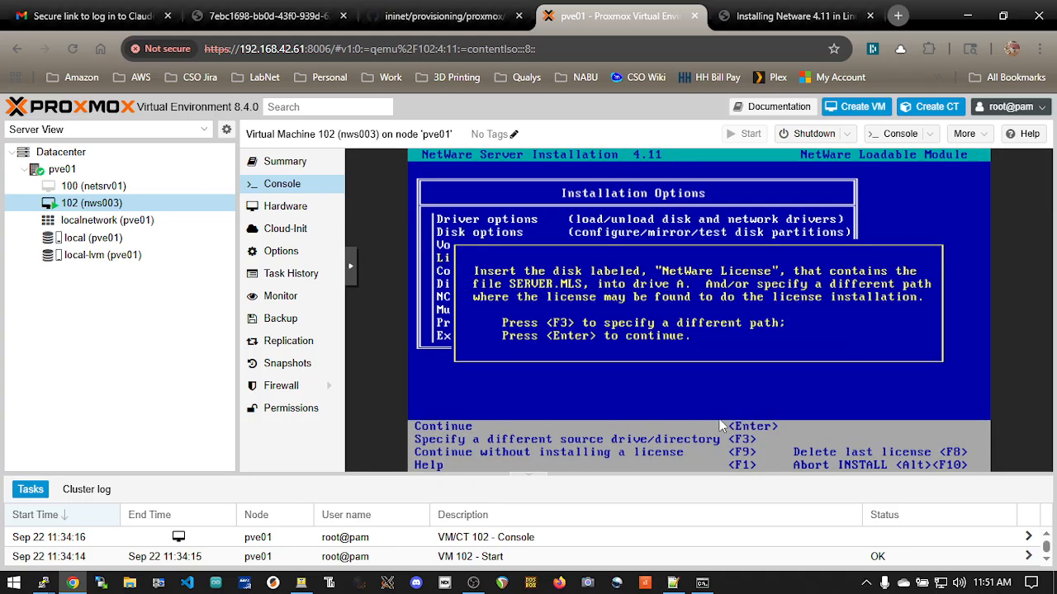
key(Return)
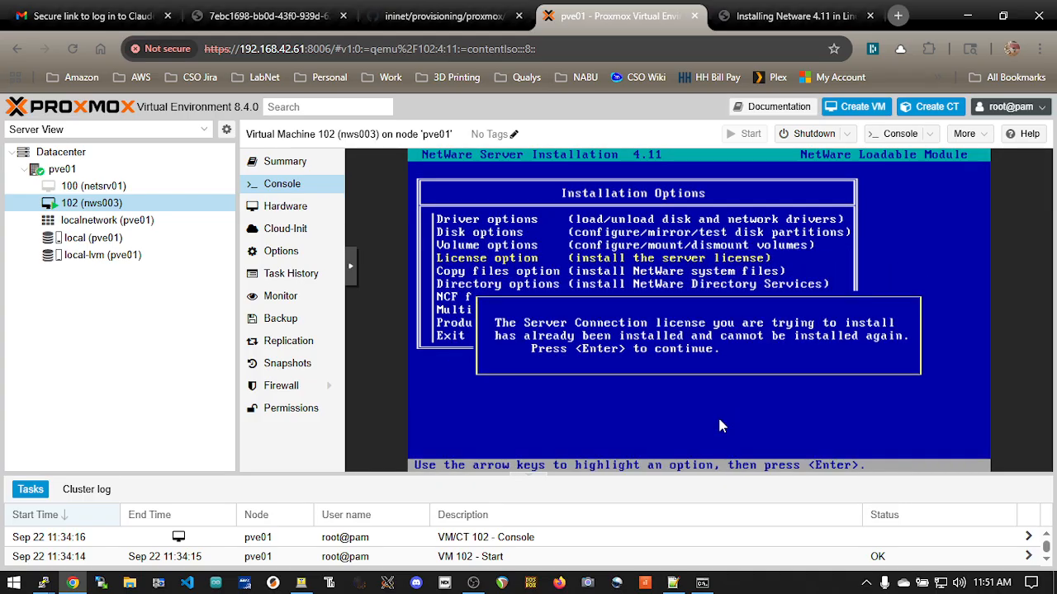
key(Return)
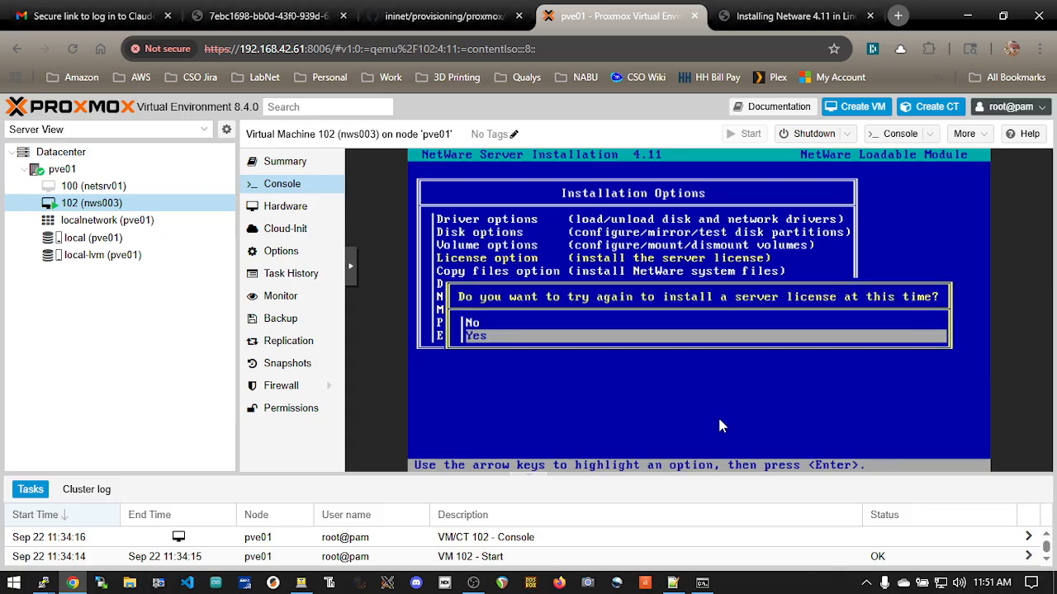
key(Return)
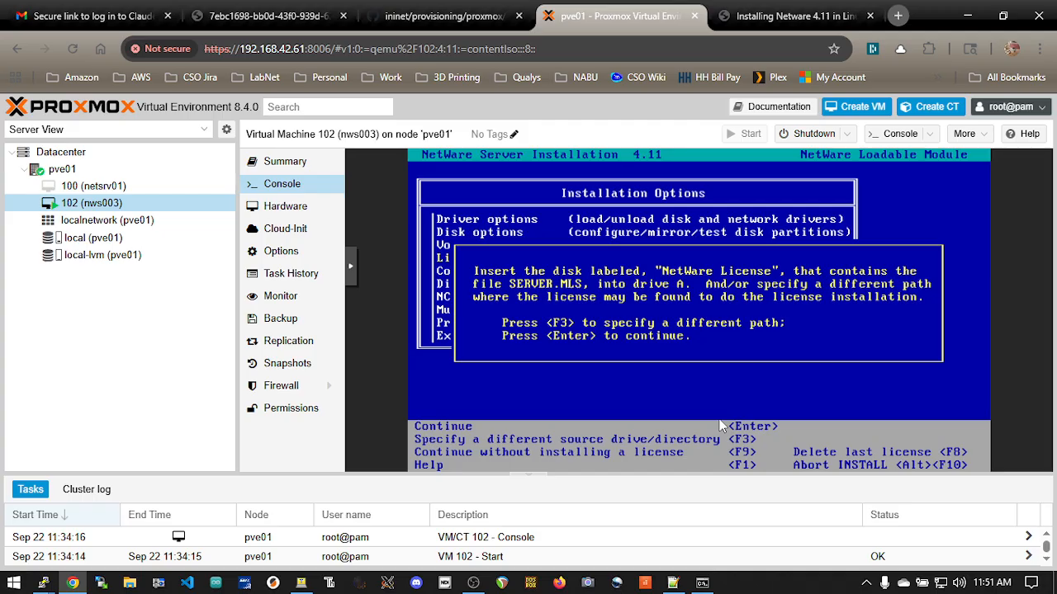
key(F9)
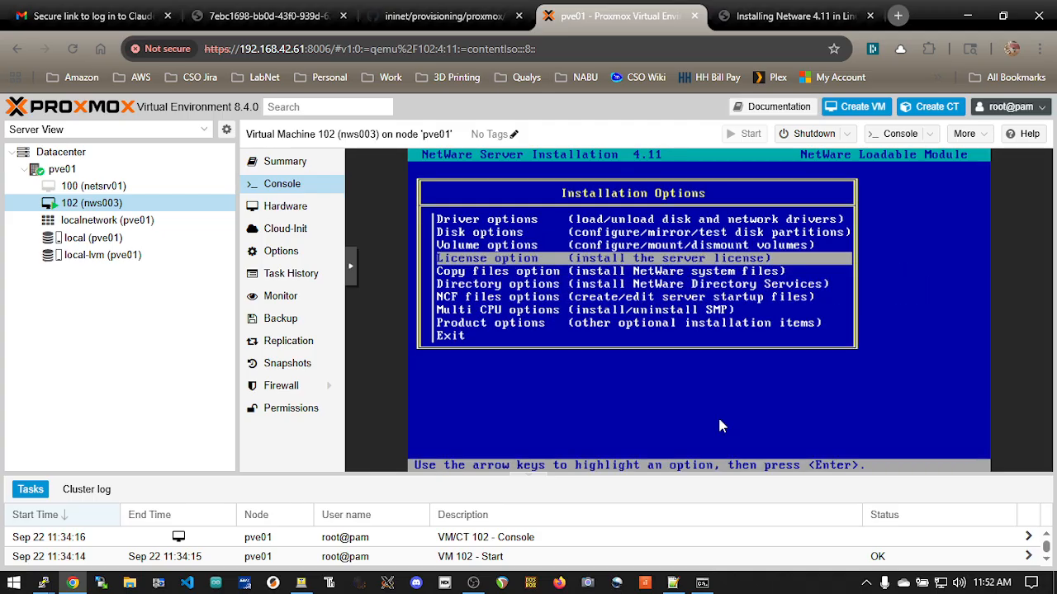
Exit the INSTALL utility to the NWS003 system console
key(Down)
key(Down)
key(Down)
key(Down)
key(Down)
key(Down)
key(Return)
key(Down)
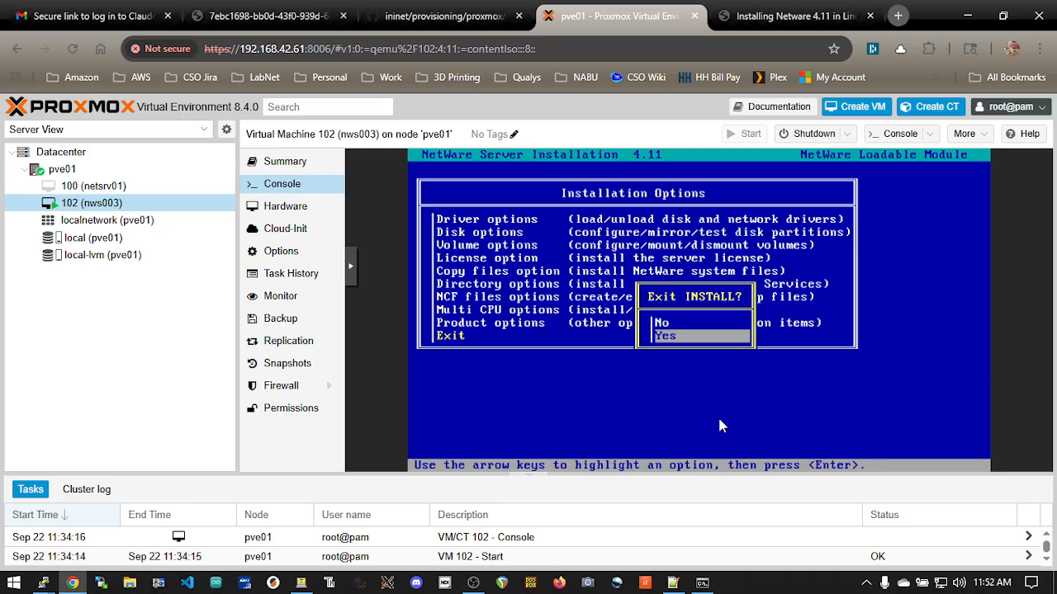
key(Return)
Bring the NetWare server down and exit to DOS
text(down)
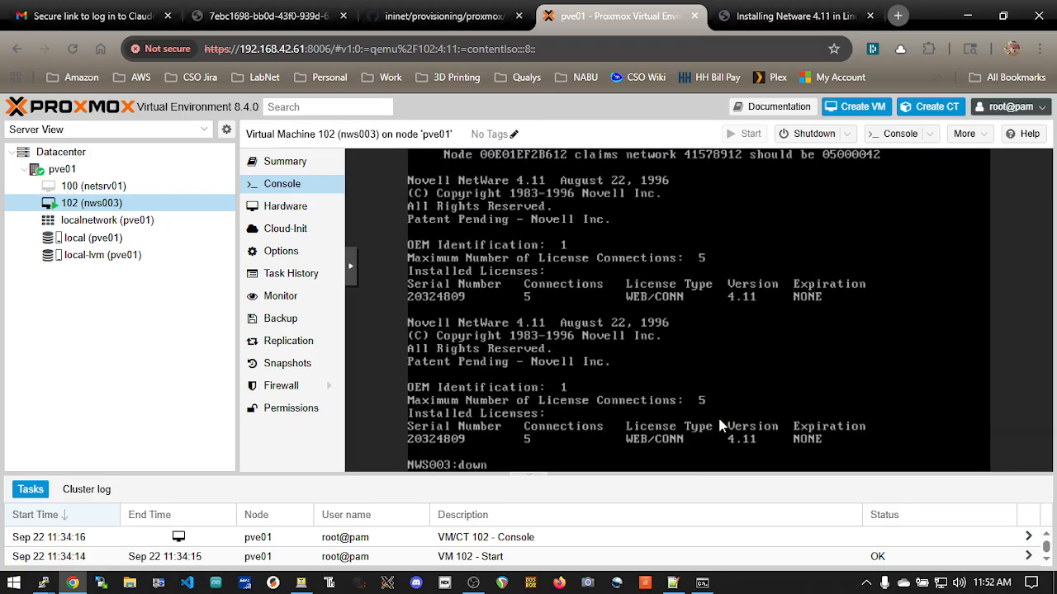
key(Return)
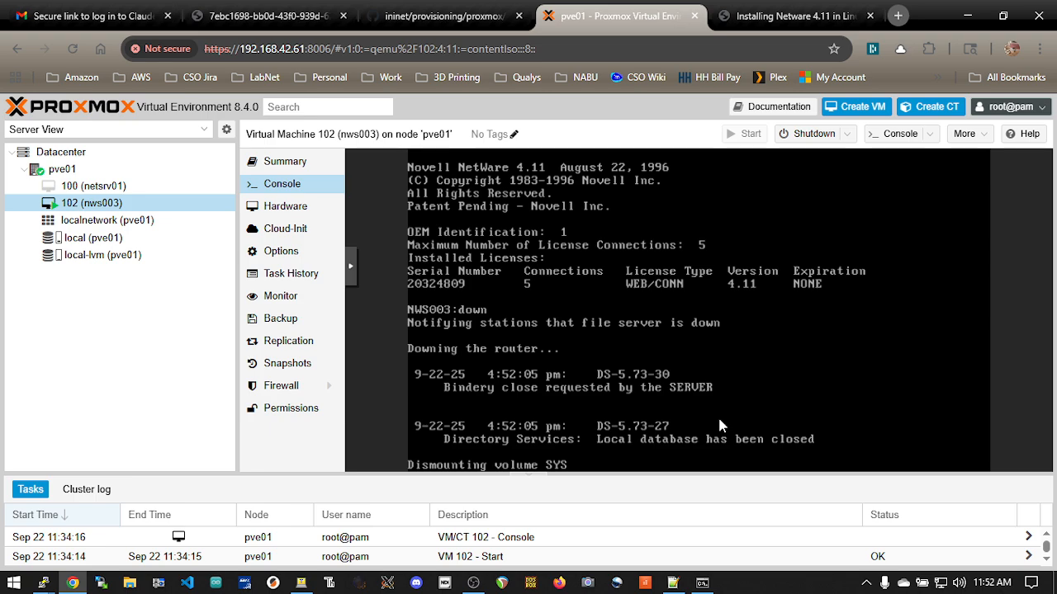
text(e)
key(Return)
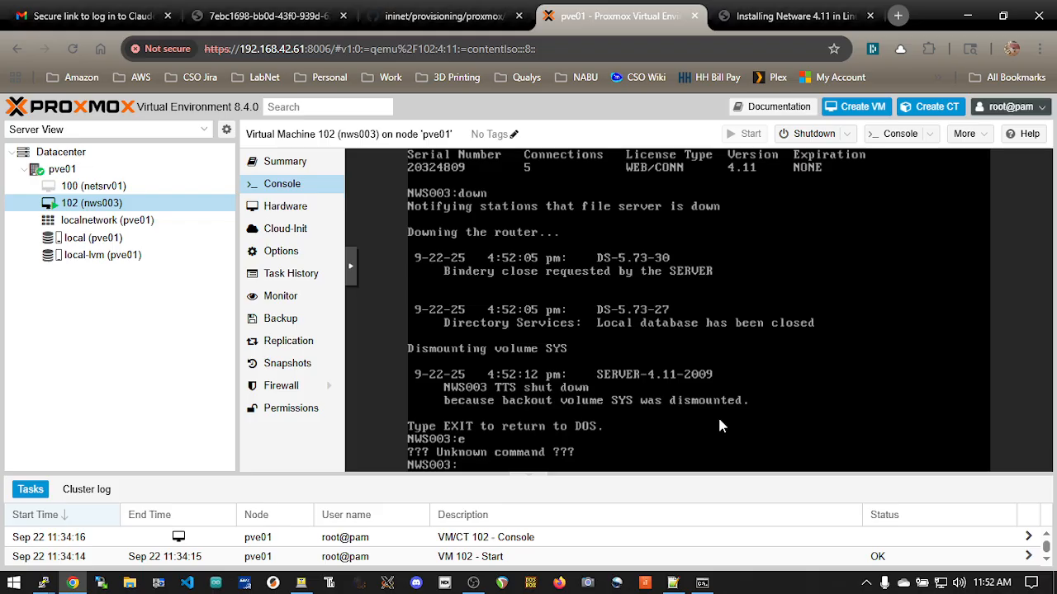
text(exit)
key(Return)
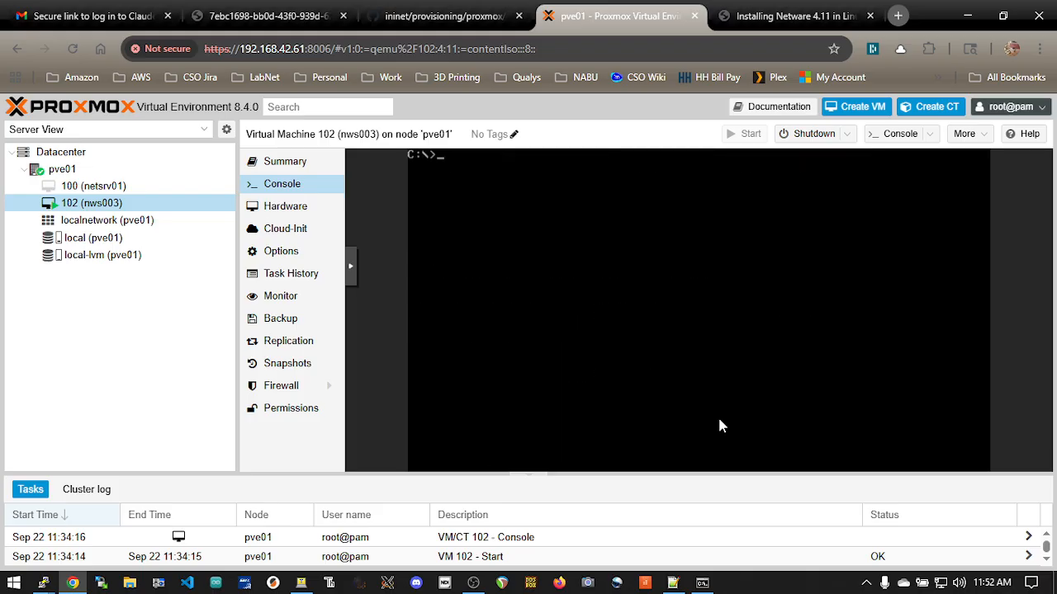
Change to the C:\NWSERVER directory and list its files, including a listing filtered to *.exe
text(cd nwserv)
key(Return)
text(dir)
key(Return)
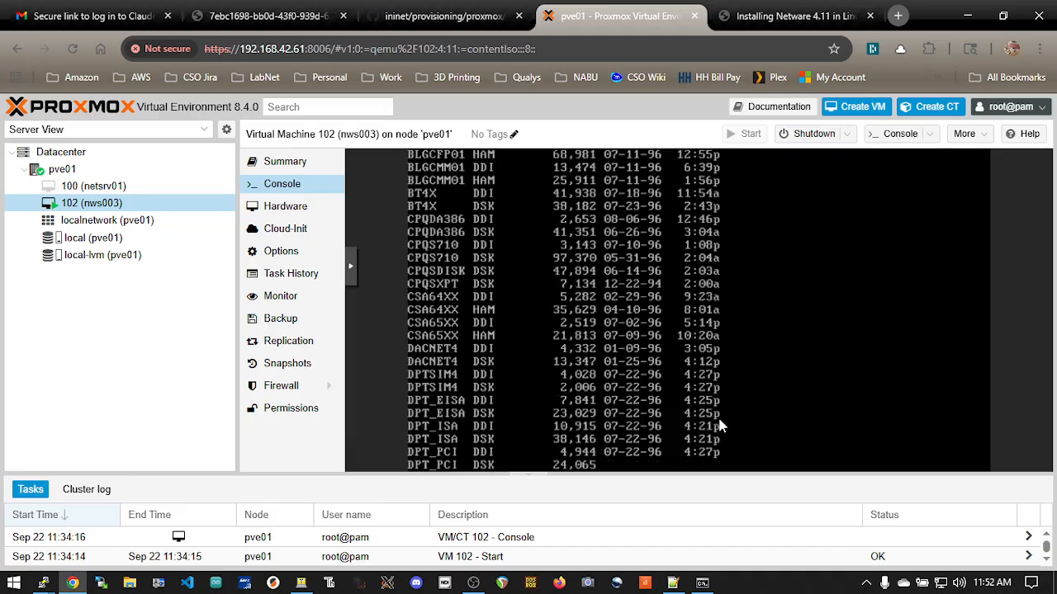
text(dir)
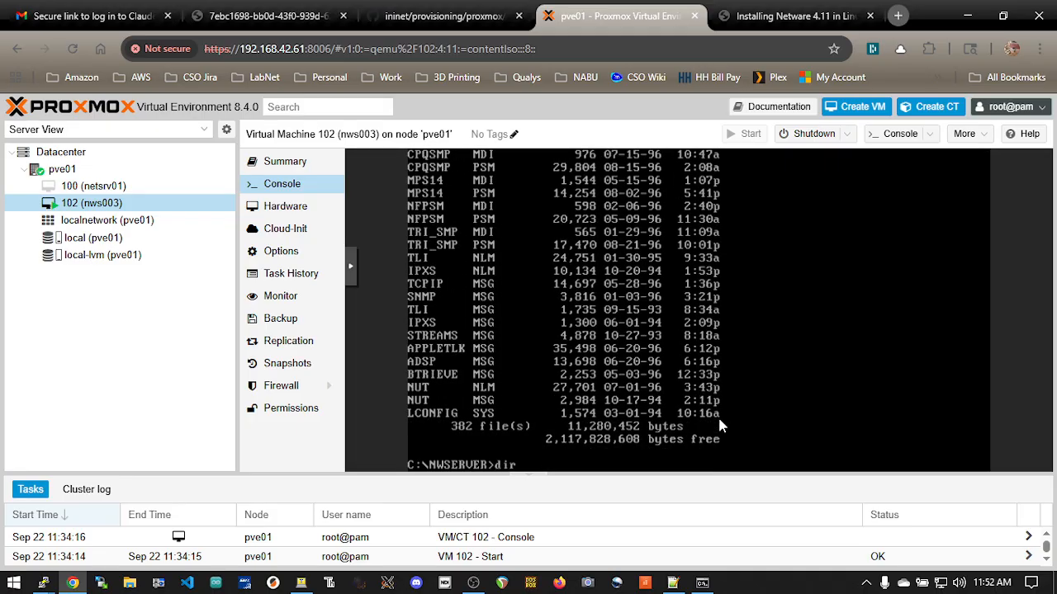
text( *.exe)
key(Return)
Run server from C:\NWSERVER to restart NetWare
text(ser)
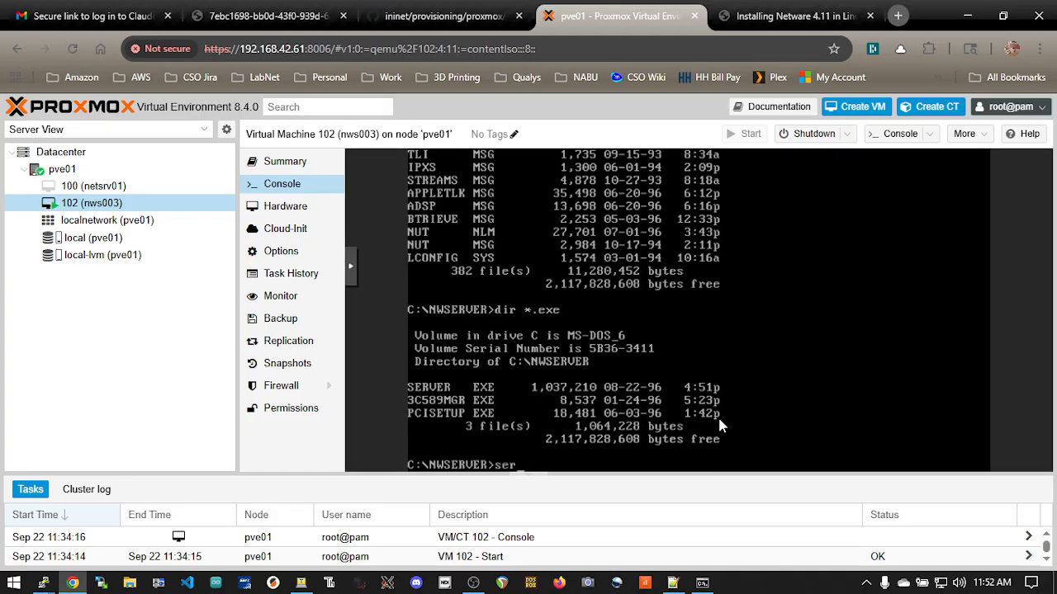
text(ver)
key(Return)
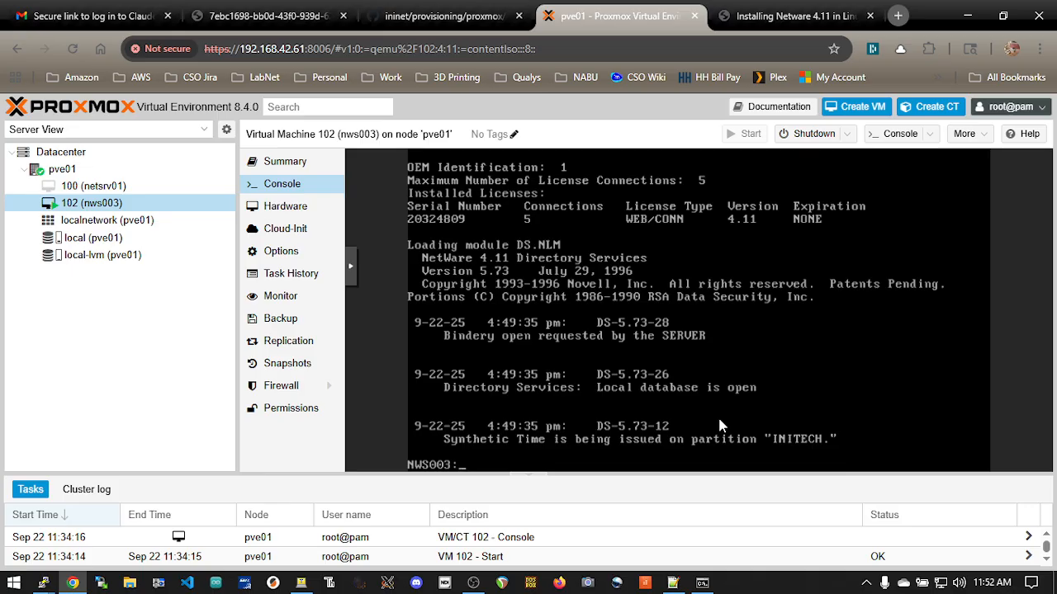
Switch to the netsrv02 terminal, telnet to inihqrtr01, and log in as admin with the account password
key(alt+Tab)
key(alt+Tab)
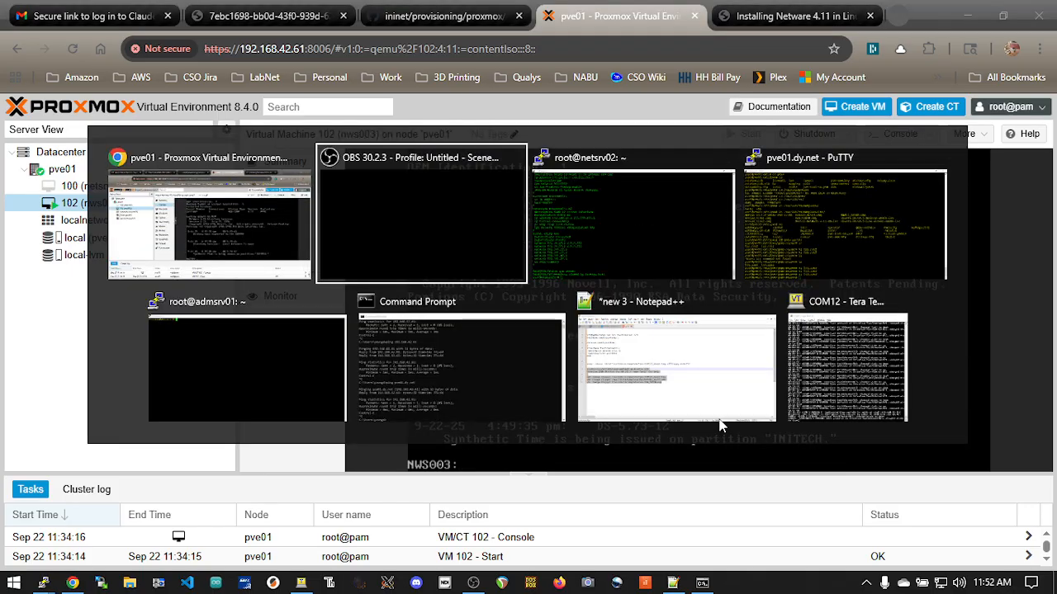
text(telnet inihqrtr01)
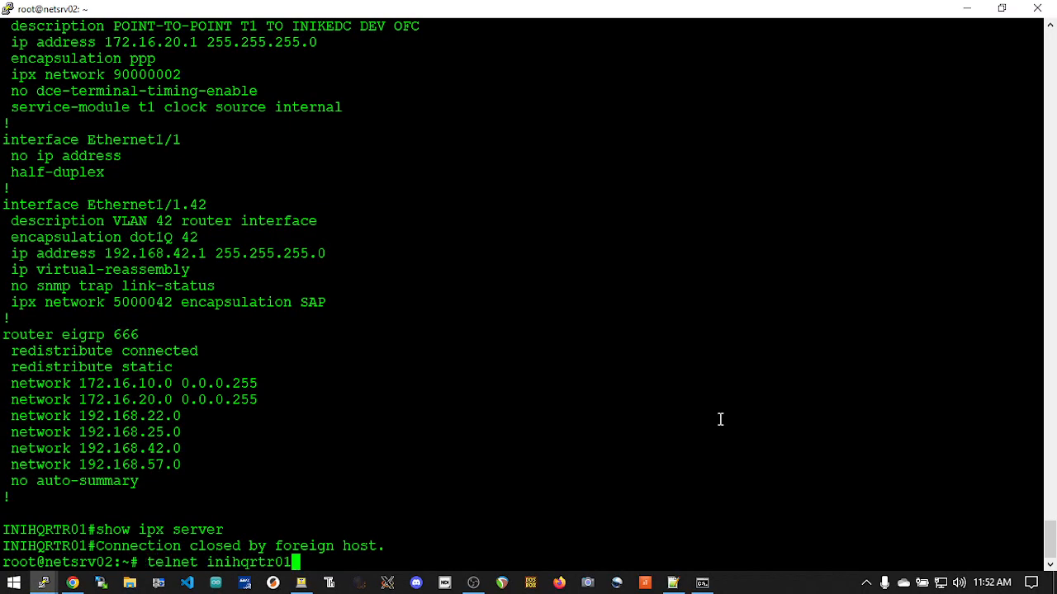
key(Return)
text(admin)
key(Return)
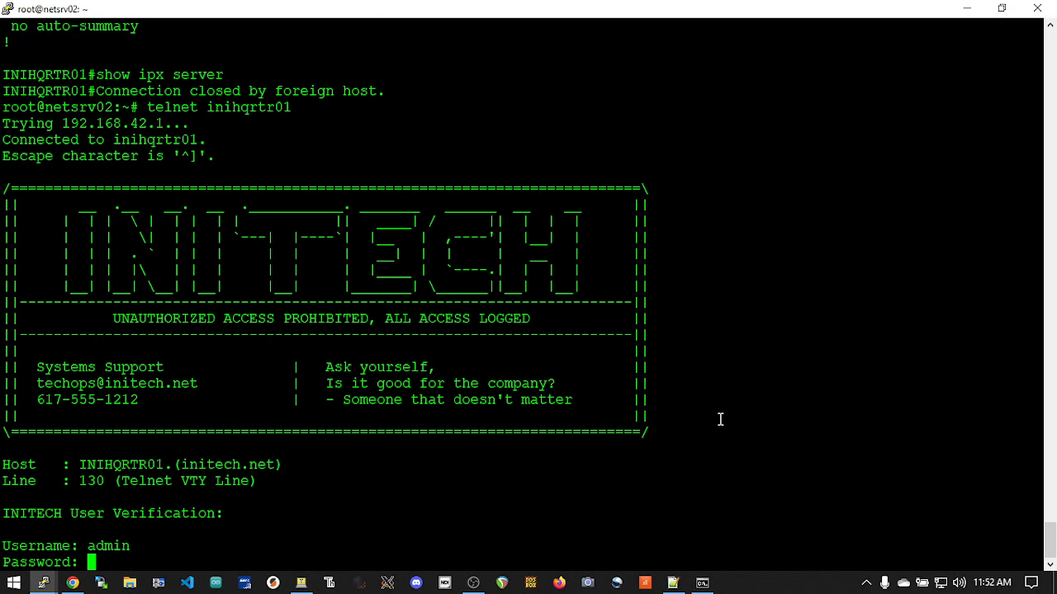
key(Return)
Enter privileged mode on INIHQRTR01 with the ena command and the enable password
text(ena)
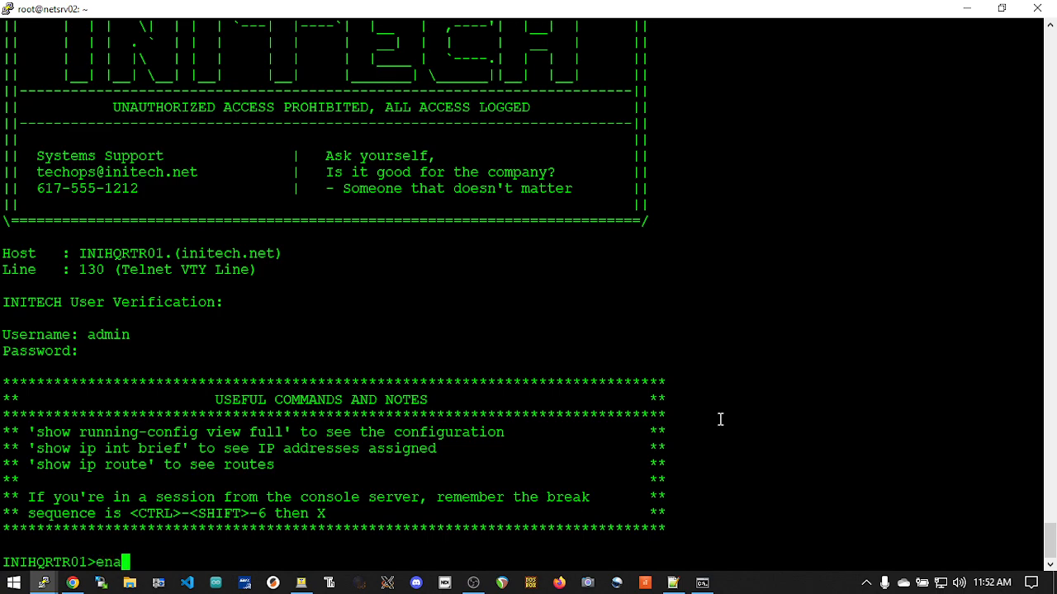
key(Return)
key(Return)
List the IPX servers known to the router with sh ipx servers, running the command twice
text(sh)
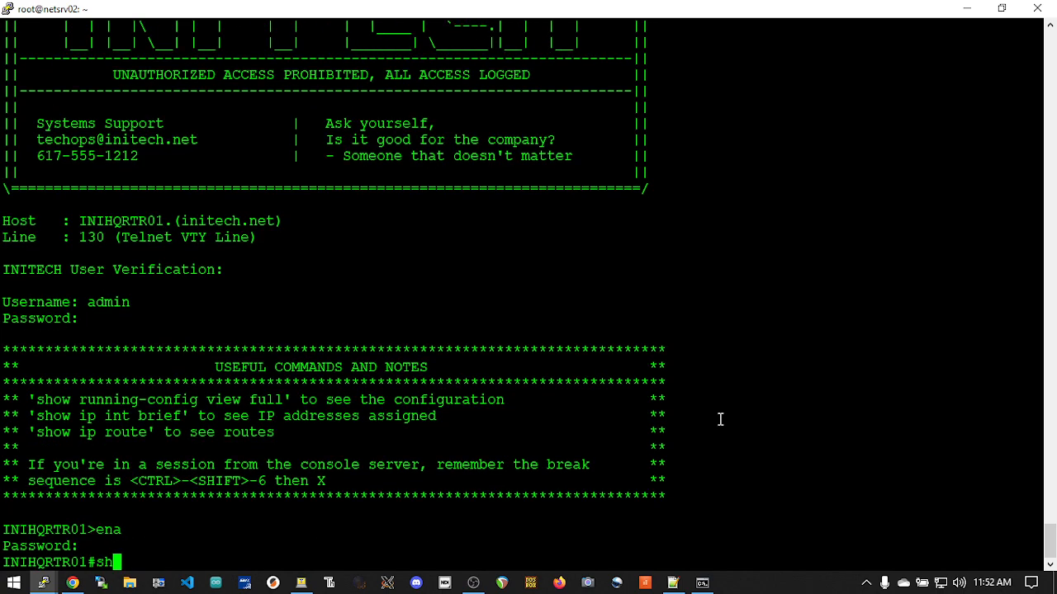
text( ipx servers)
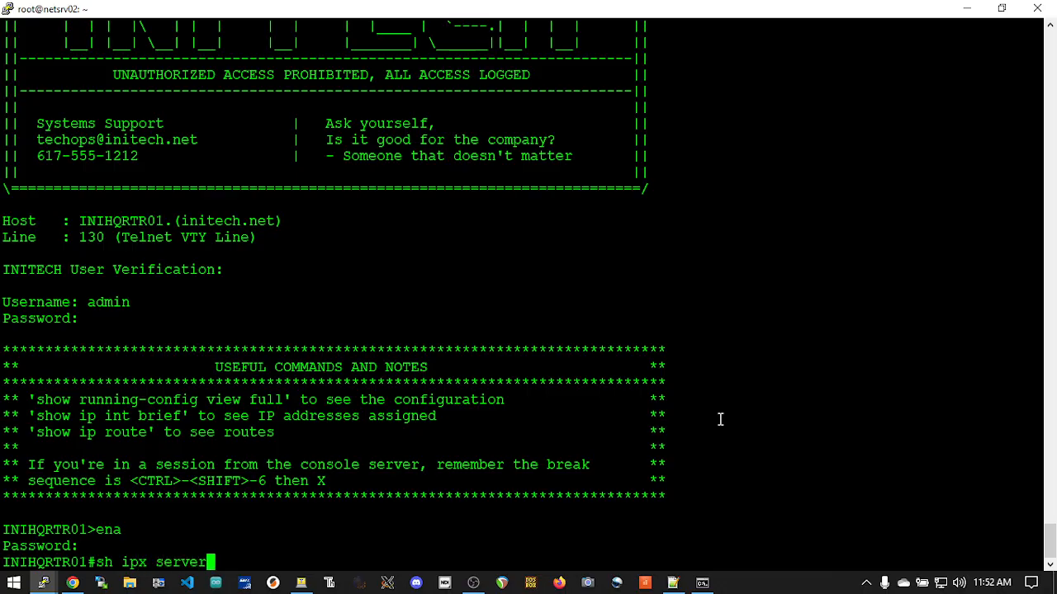
key(Return)
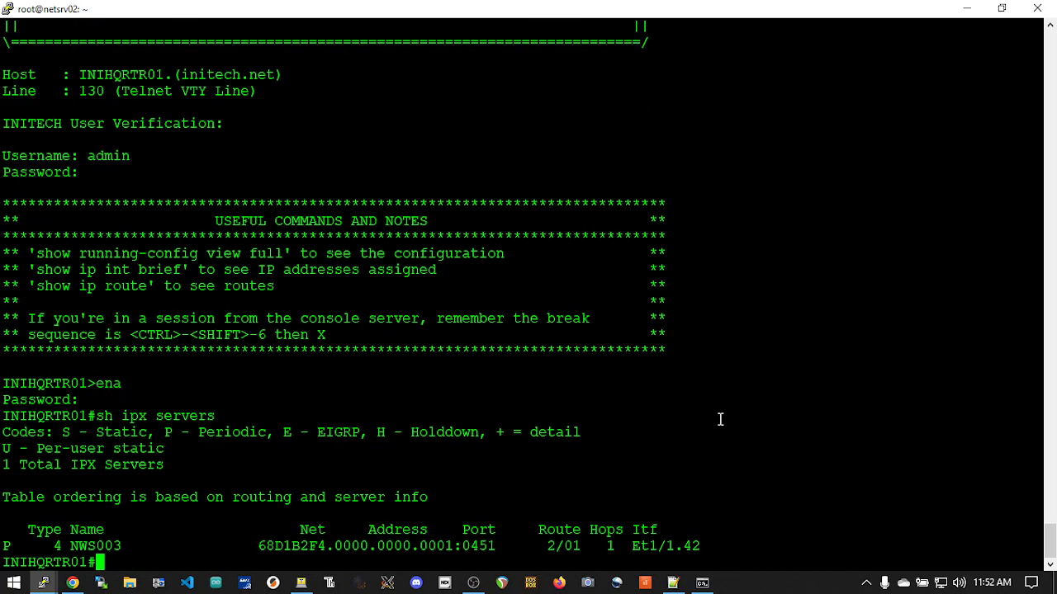
key(Up)
key(Return)
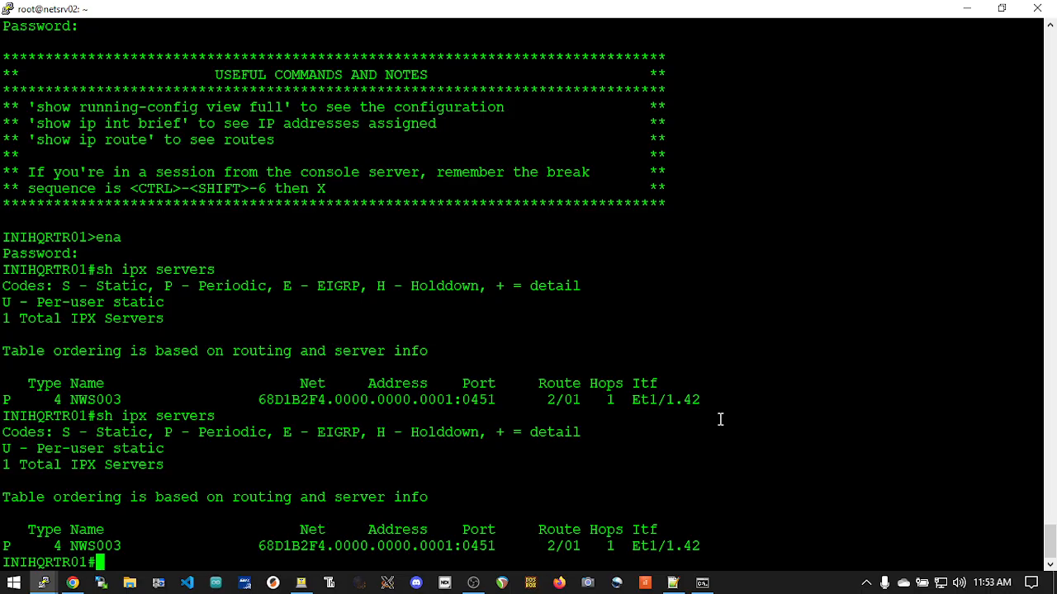
Switch to the Proxmox console of VM 102 and run load install at the NWS003 prompt
key(alt+Tab)
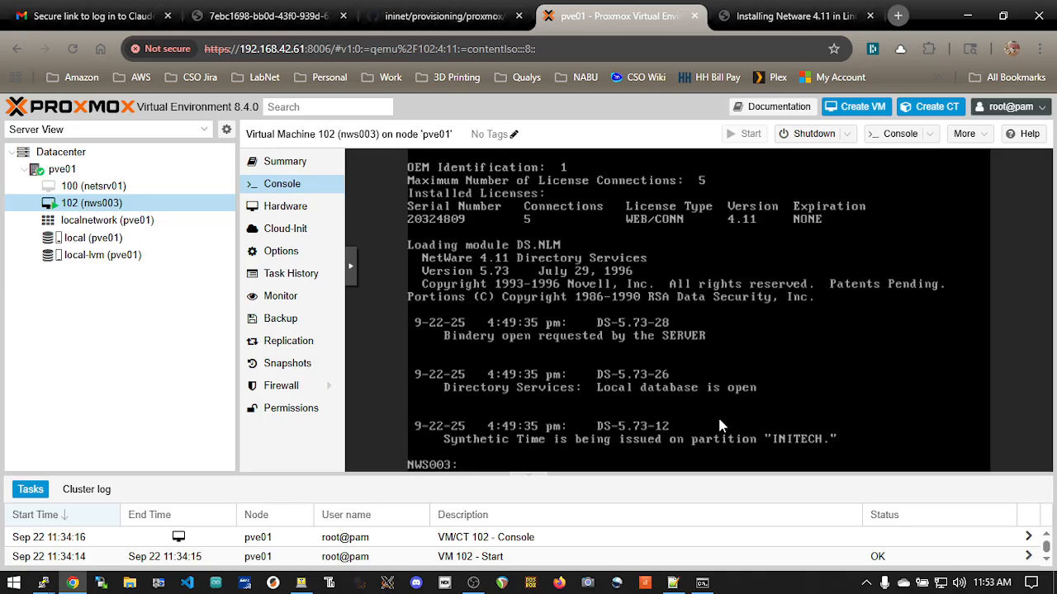
text(load)
key(BackSpace)
key(BackSpace)
key(BackSpace)
key(BackSpace)
text(oad install)
key(Return)
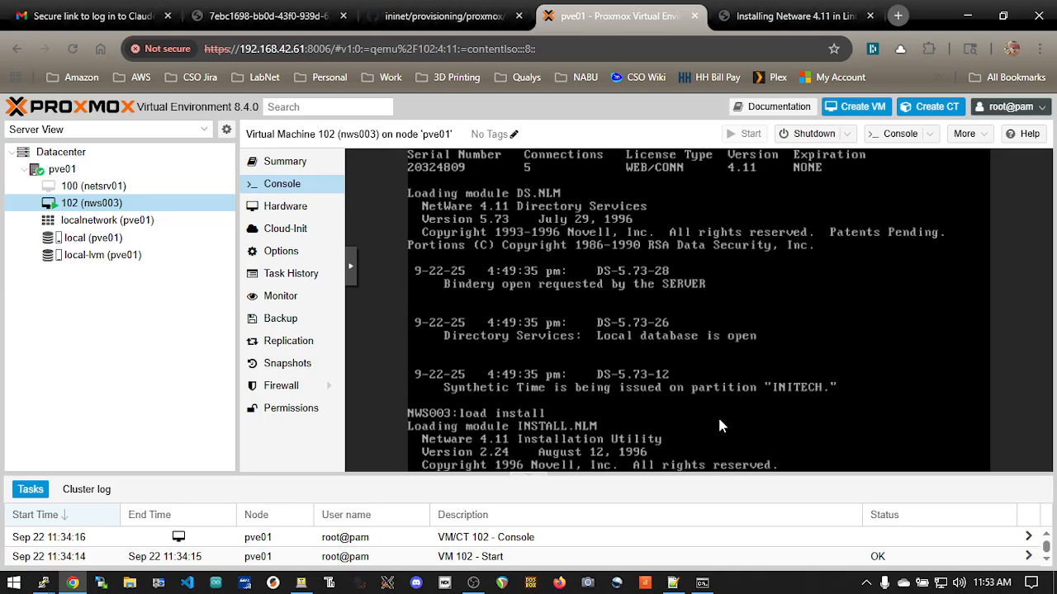
Open AUTOEXEC.NCF for editing through INSTALL's NCF files options and compare its ipx internal net number with the router's server listing
key(Down)
key(Down)
key(Down)
key(Down)
key(Down)
key(Down)
key(Return)
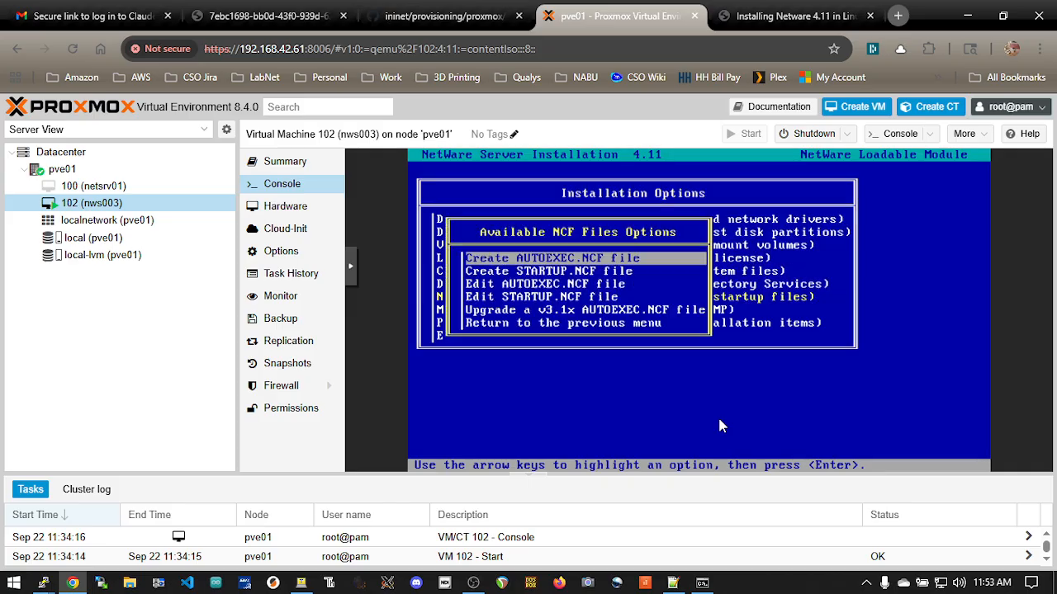
key(Down)
key(Down)
key(Return)
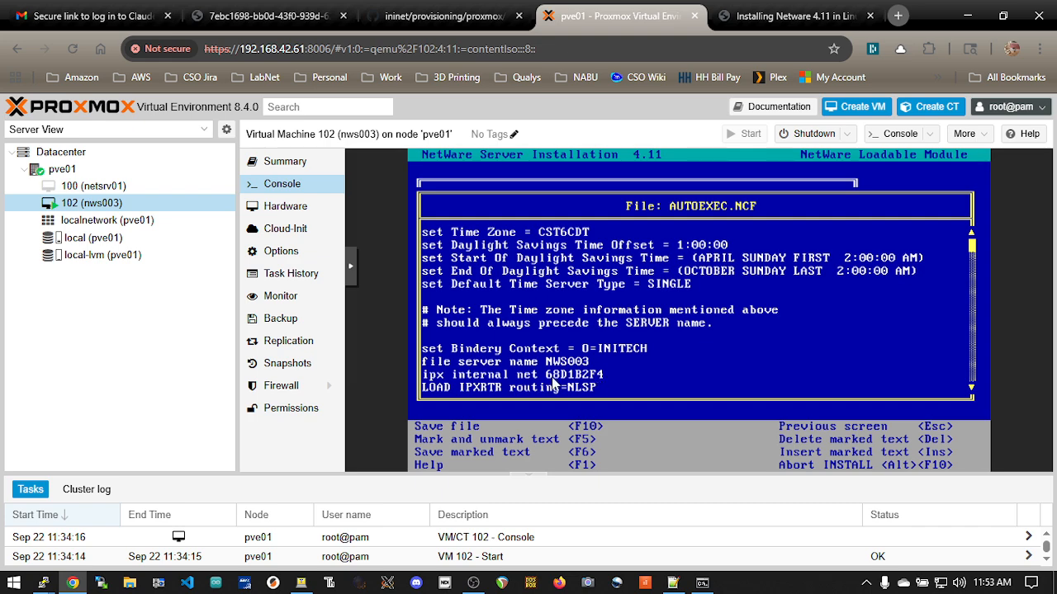
key(alt+Tab)
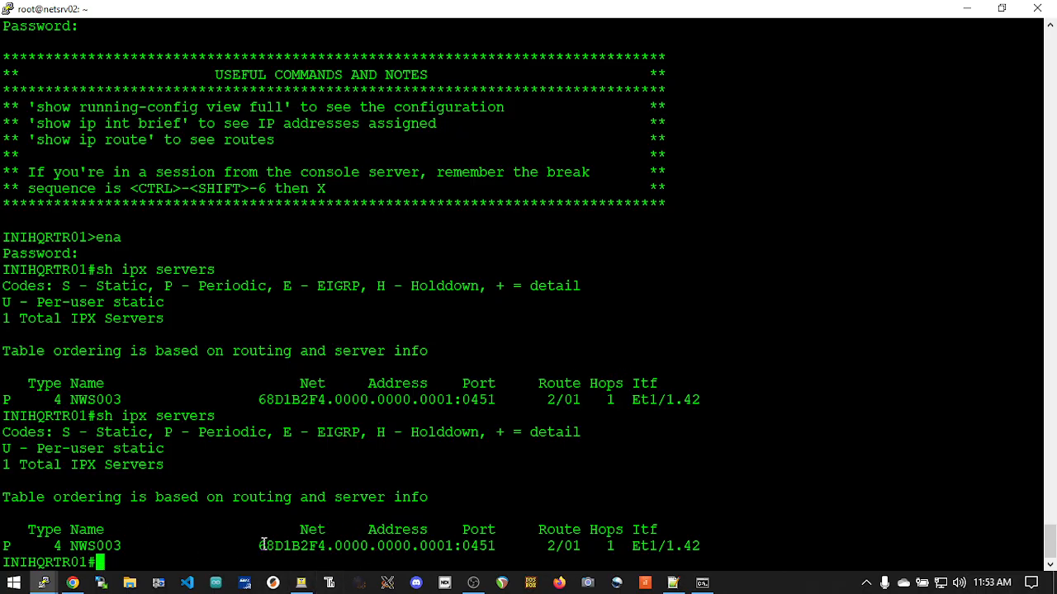
key(alt+Tab)
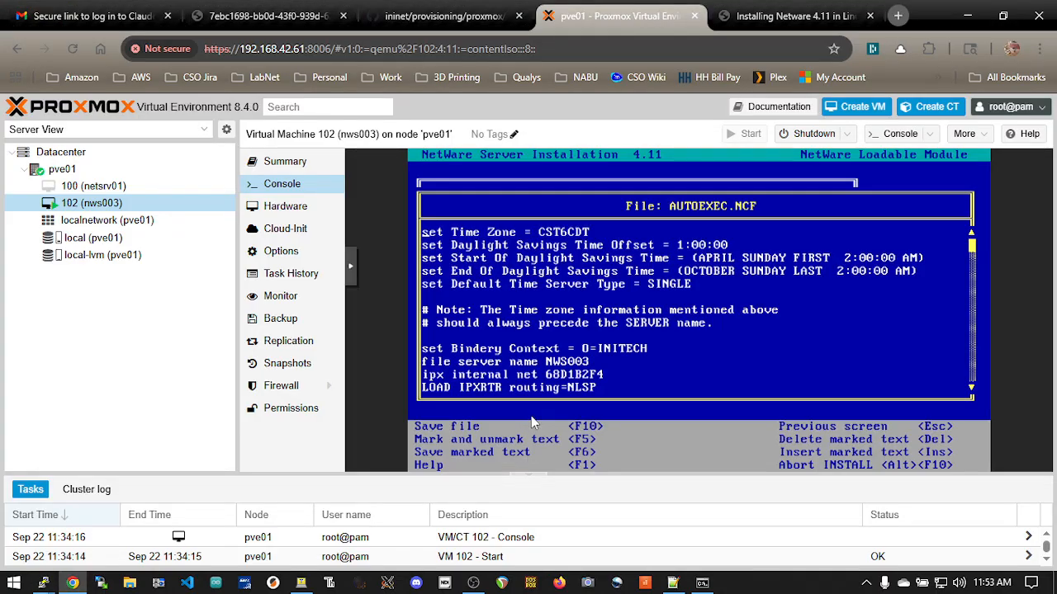
Close AUTOEXEC.NCF without editing it and exit INSTALL to the NWS003 console prompt
key(Escape)
key(Escape)
key(Escape)
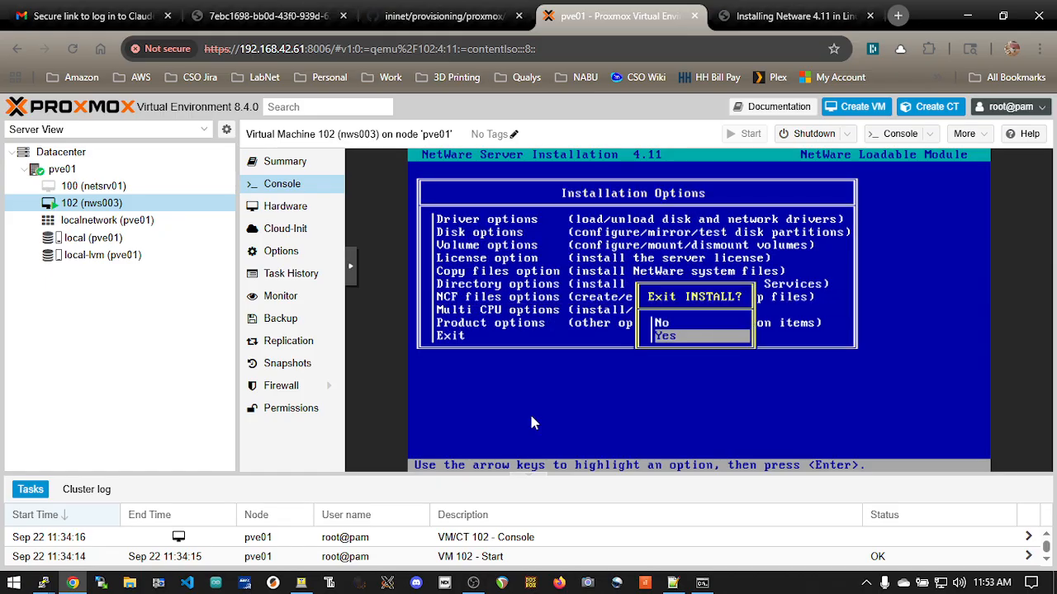
key(Down)
key(Return)
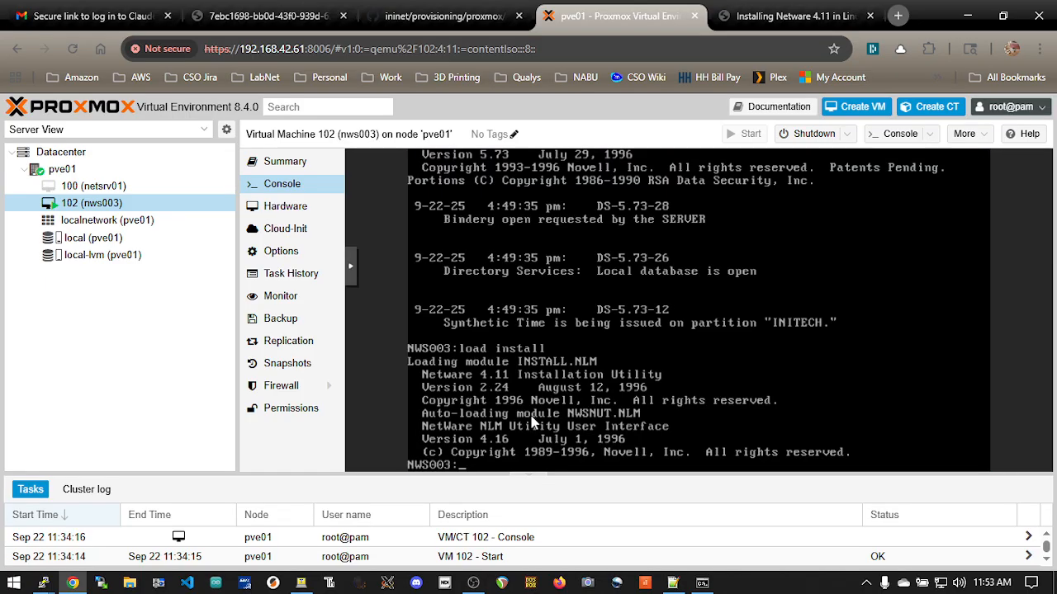
Switch to the router's telnet session and list the IPX servers again with show ipx server
key(alt+Tab)
key(alt+Tab)
key(alt+Tab)
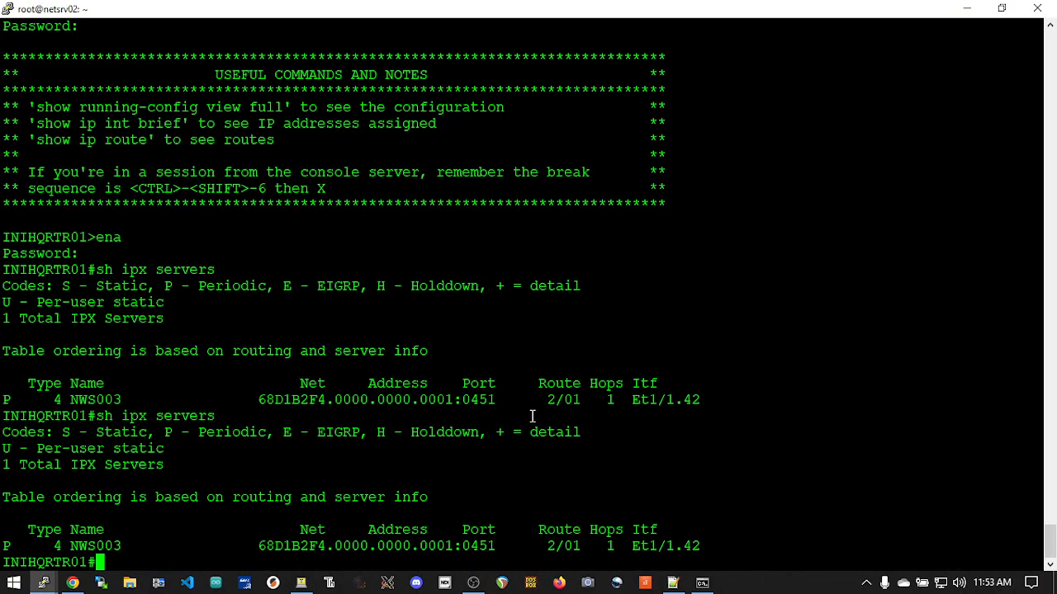
text(show ipx server)
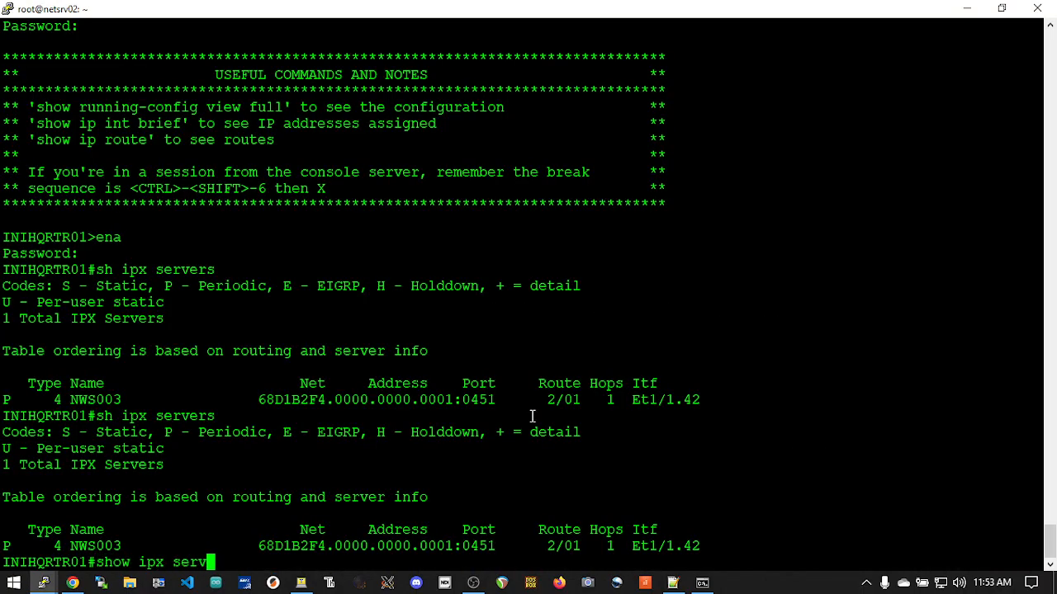
key(Return)
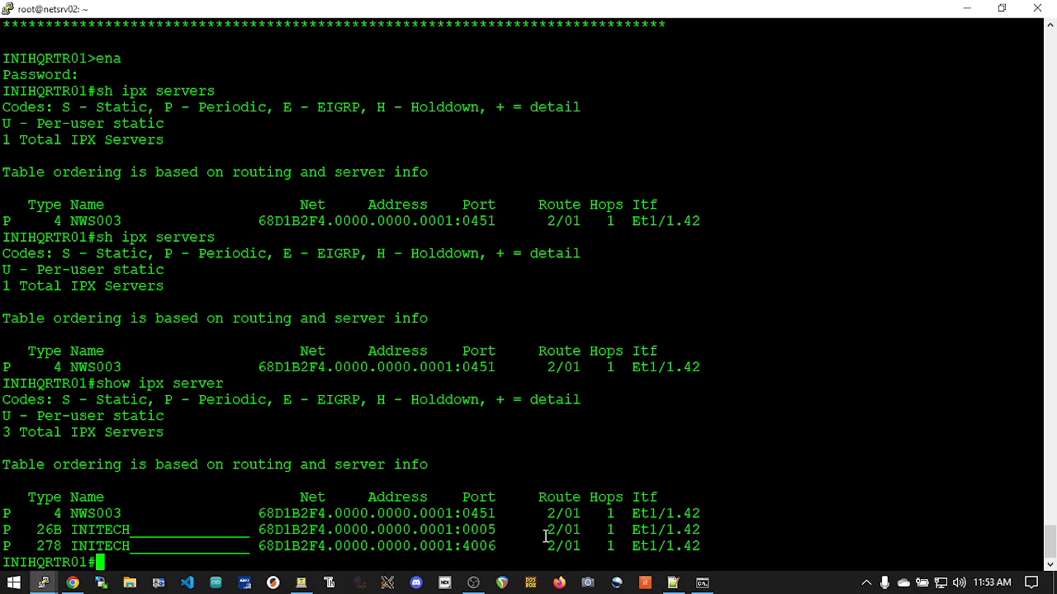
Switch to Proxmox, check the summary of VM 102 (nws003), and return to its console
key(alt+Tab)
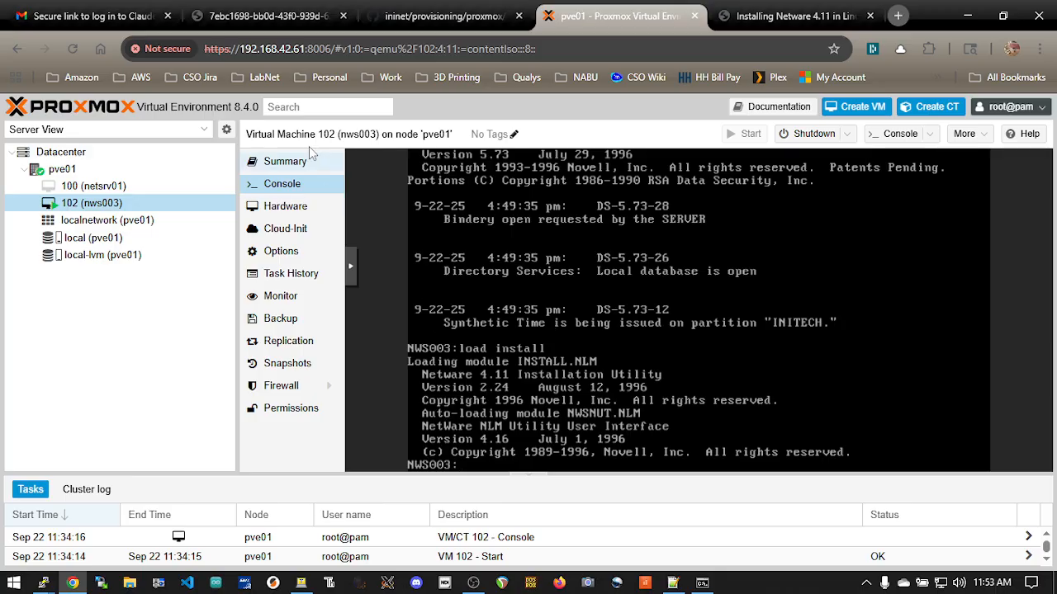
click(290, 165)
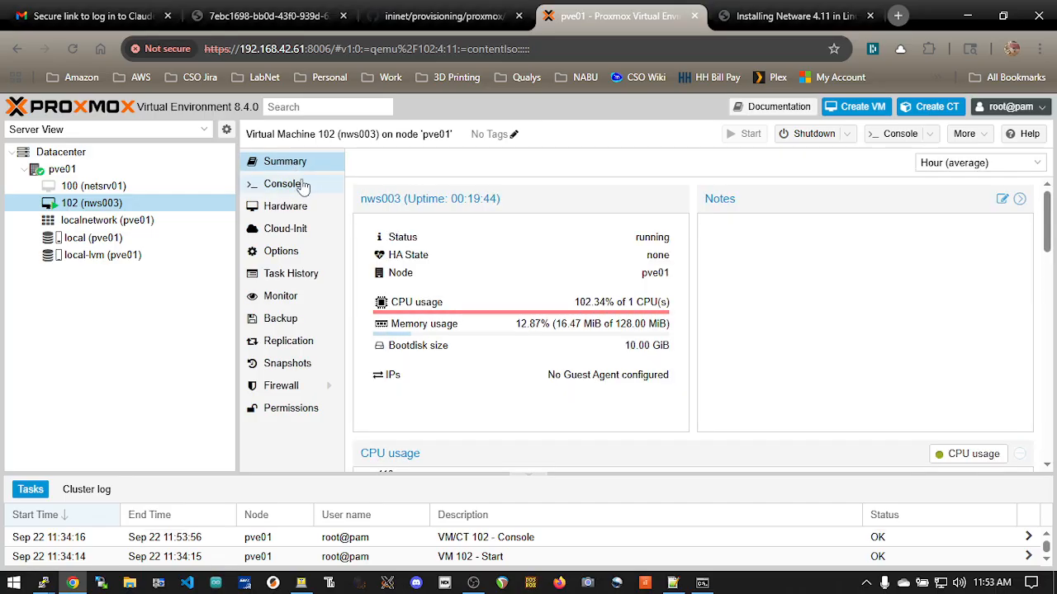
click(300, 184)
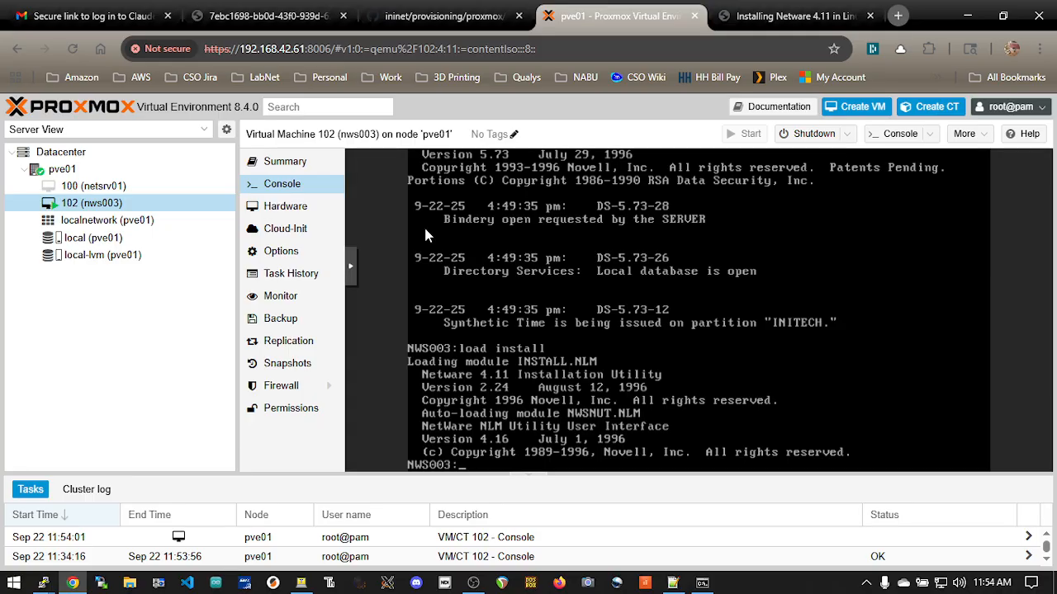
key(alt+Tab)
key(alt+Tab)
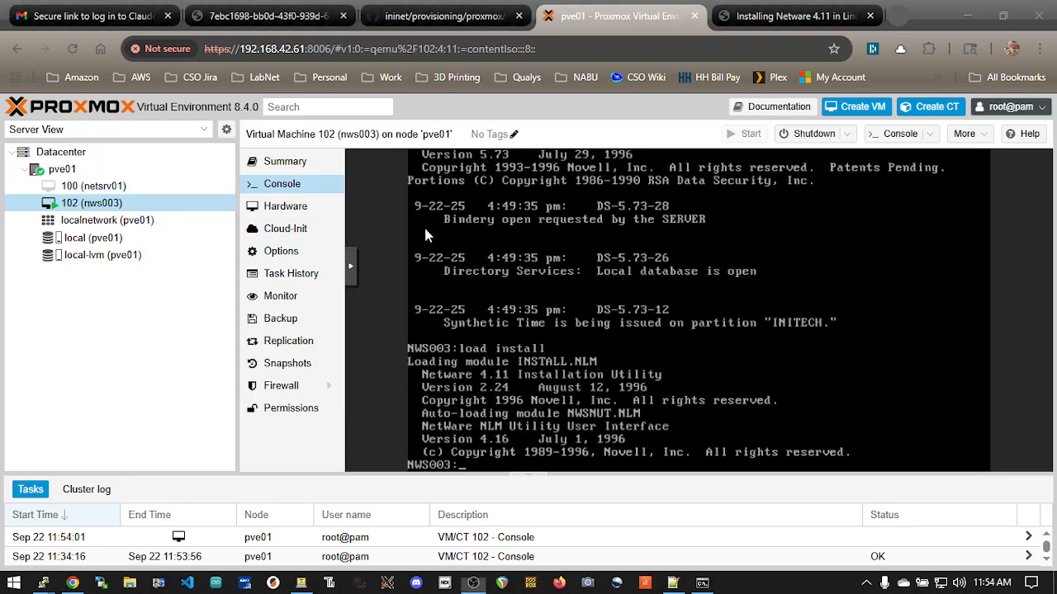